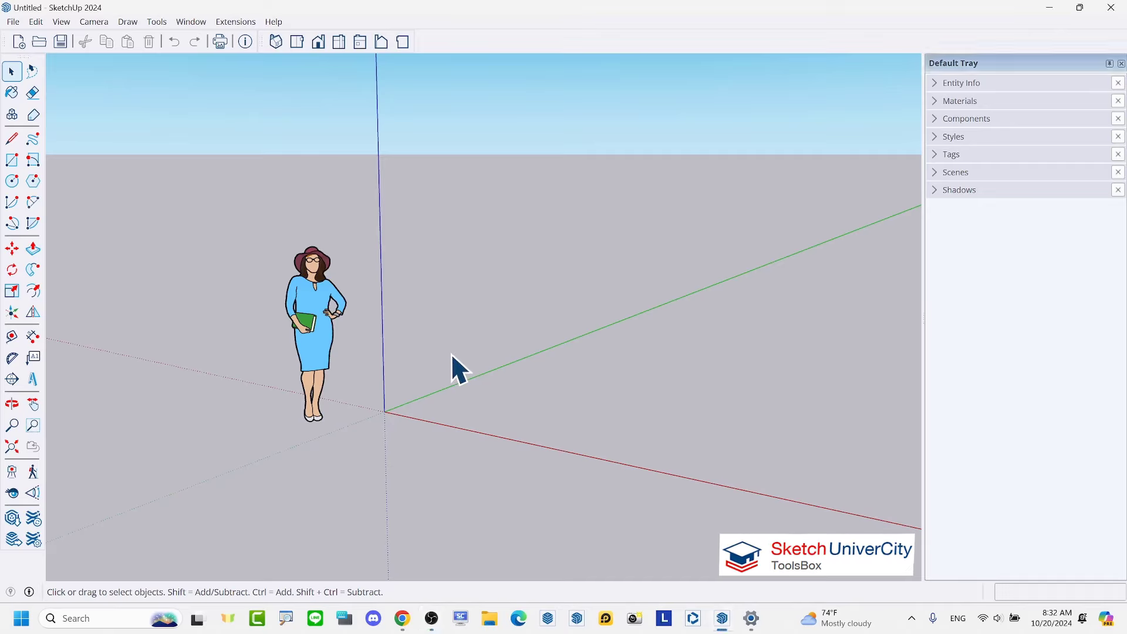
- Draw a rectangle near the origin beside the scale figure
{"action": "scroll", "coordinate": [380, 376], "scroll_direction": "down", "scroll_amount": 1}
{"action": "scroll", "coordinate": [379, 366], "scroll_direction": "down", "scroll_amount": 2}
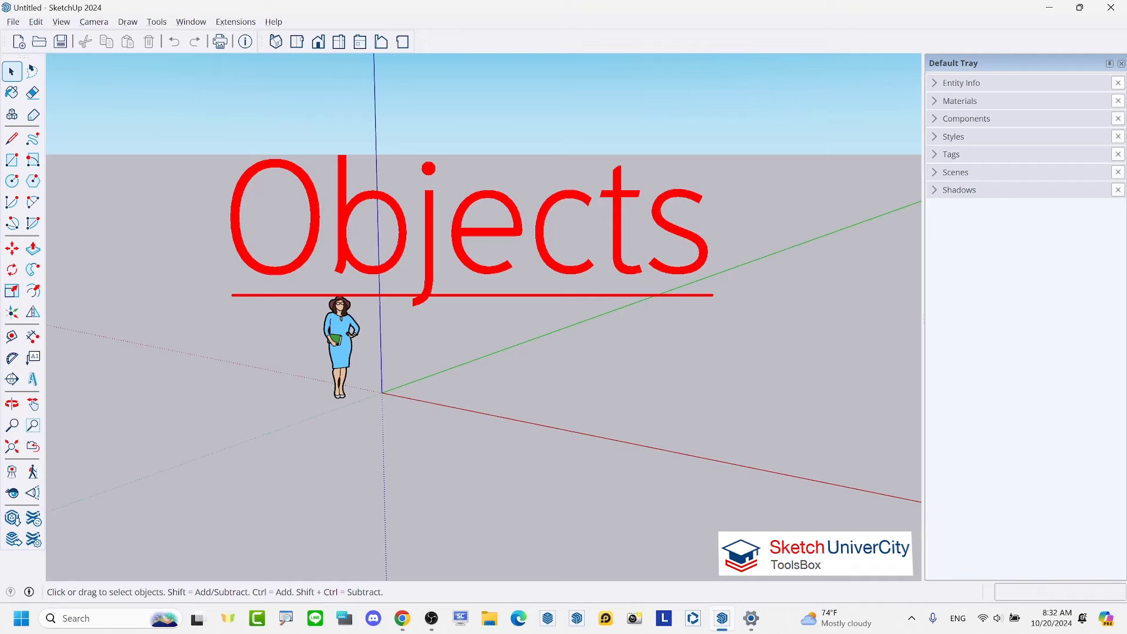
{"action": "scroll", "coordinate": [496, 161], "scroll_direction": "down", "scroll_amount": 2}
{"action": "middle_click_drag", "start_coordinate": [495, 161], "coordinate": [473, 305]}
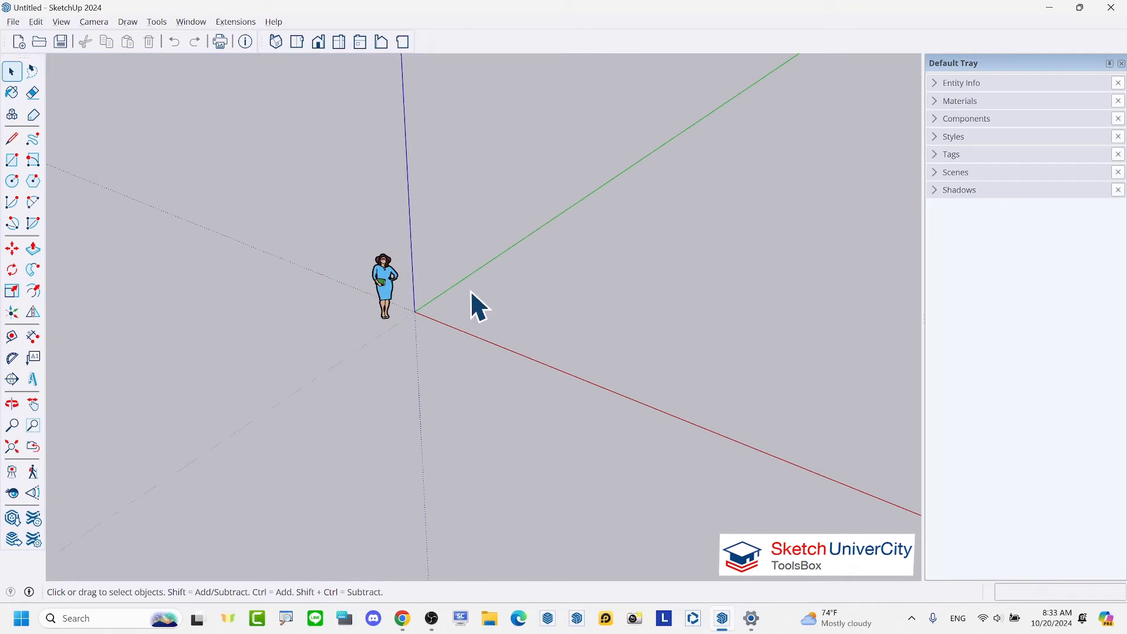
{"action": "scroll", "coordinate": [331, 288], "scroll_direction": "up", "scroll_amount": 3}
{"action": "scroll", "coordinate": [331, 287], "scroll_direction": "up", "scroll_amount": 1}
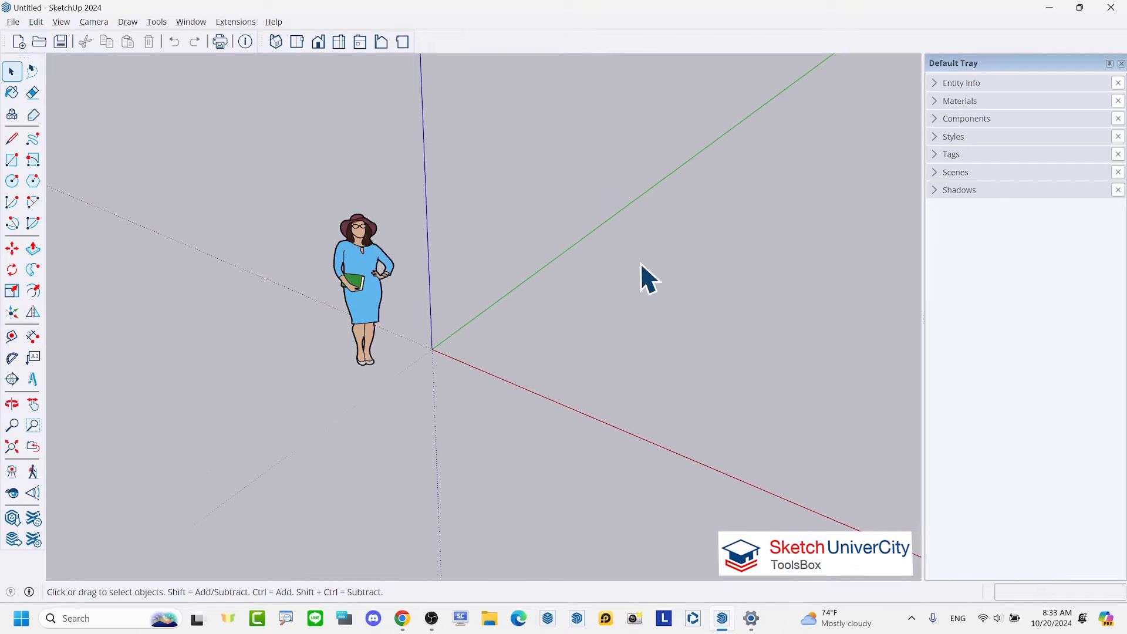
{"action": "key", "text": "r"}
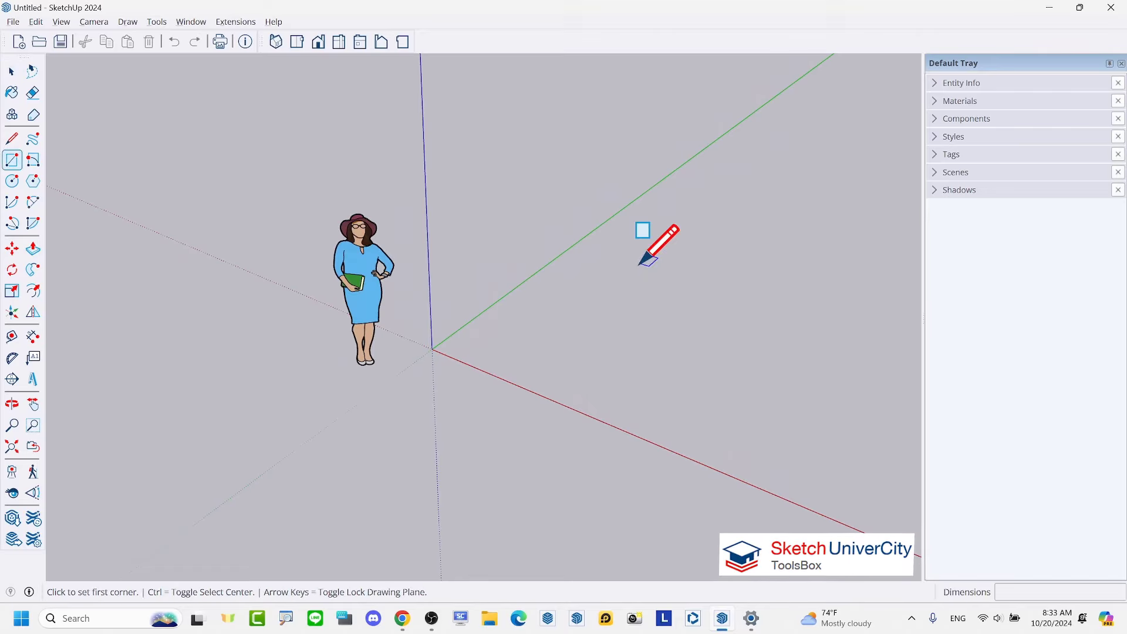
{"action": "left_click", "coordinate": [455, 347]}
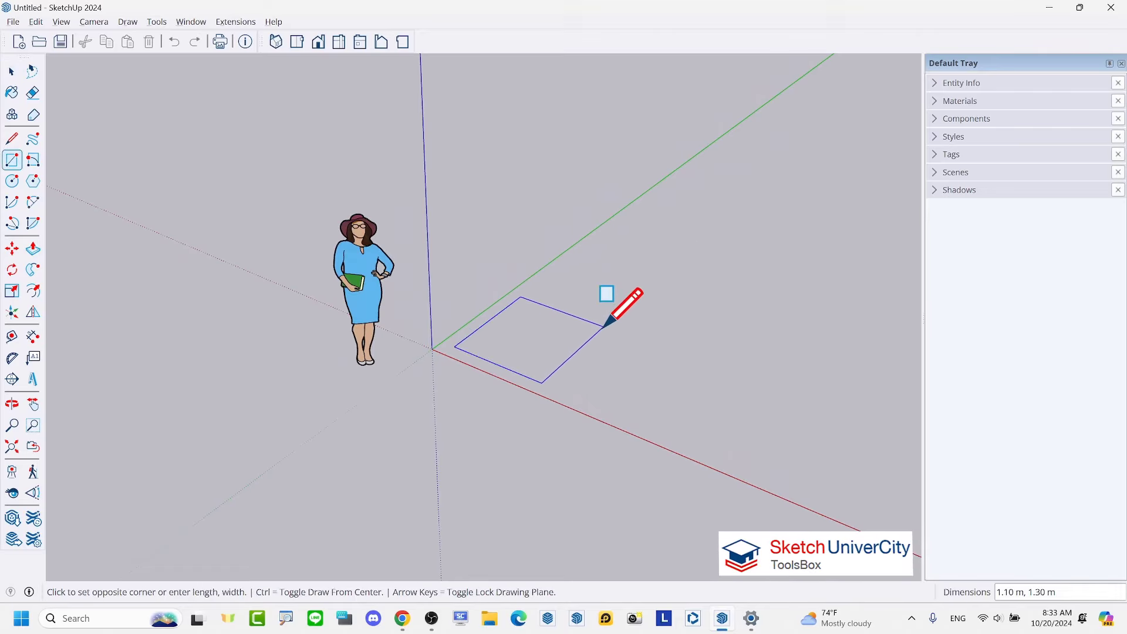
{"action": "left_click", "coordinate": [624, 332]}
- Push/pull the rectangle up 1.88 m into a box, then return to Select
{"action": "scroll", "coordinate": [536, 478], "scroll_direction": "down", "scroll_amount": 1}
{"action": "mouse_move", "coordinate": [536, 478]}
{"action": "middle_mouse_down"}
{"action": "mouse_move", "coordinate": [510, 382]}
{"action": "mouse_move", "coordinate": [530, 403]}
{"action": "middle_mouse_up"}
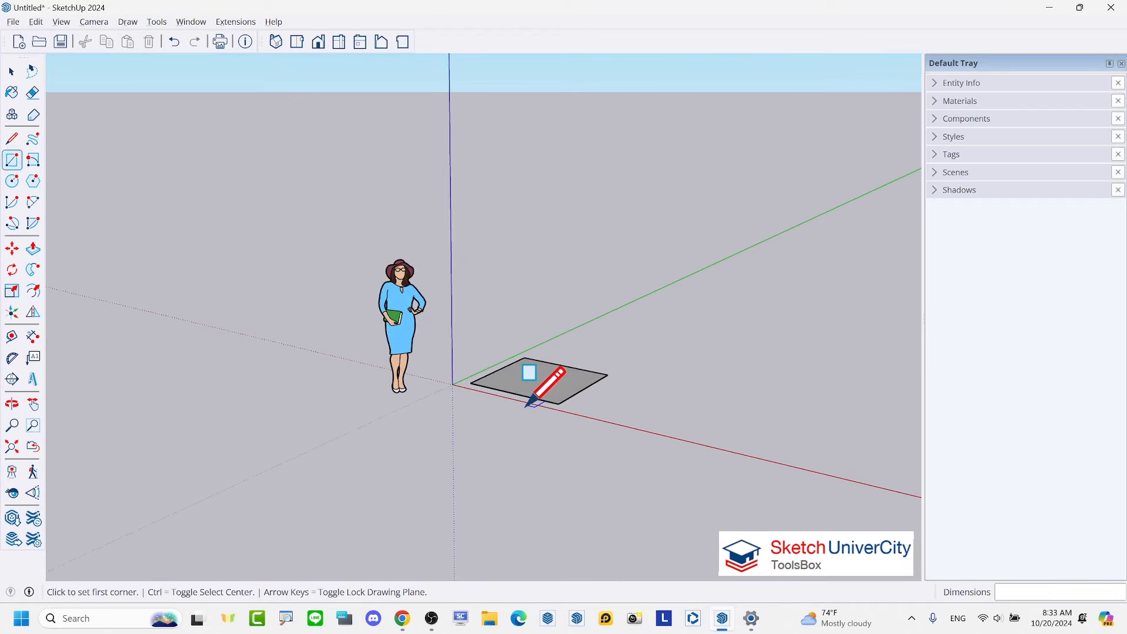
{"action": "key", "text": "p"}
{"action": "left_click", "coordinate": [531, 405]}
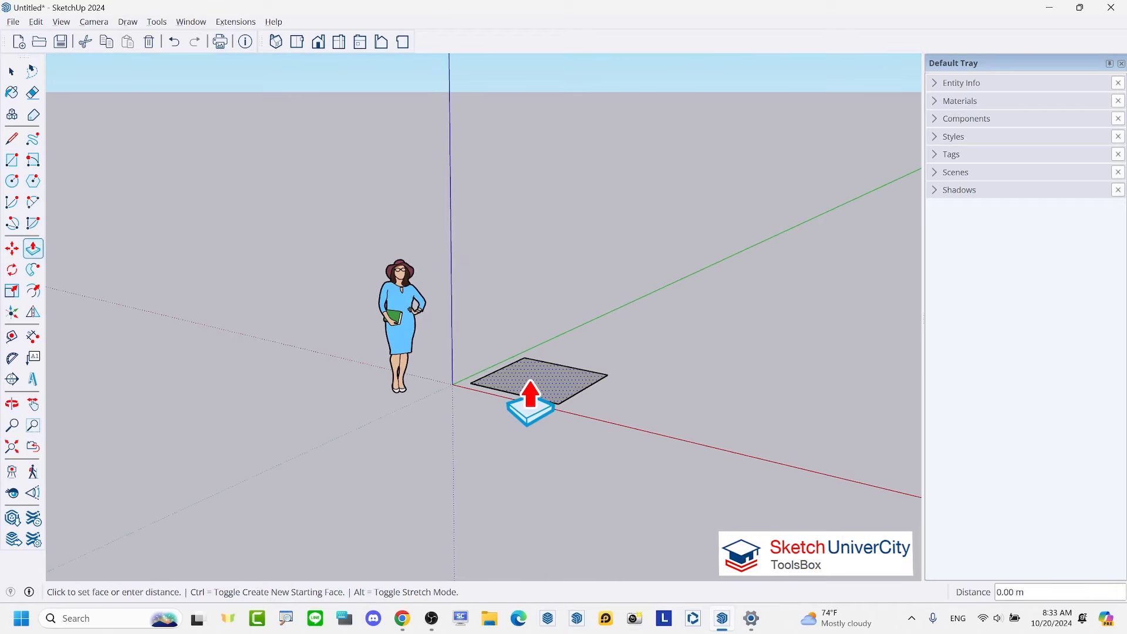
{"action": "left_click", "coordinate": [525, 270]}
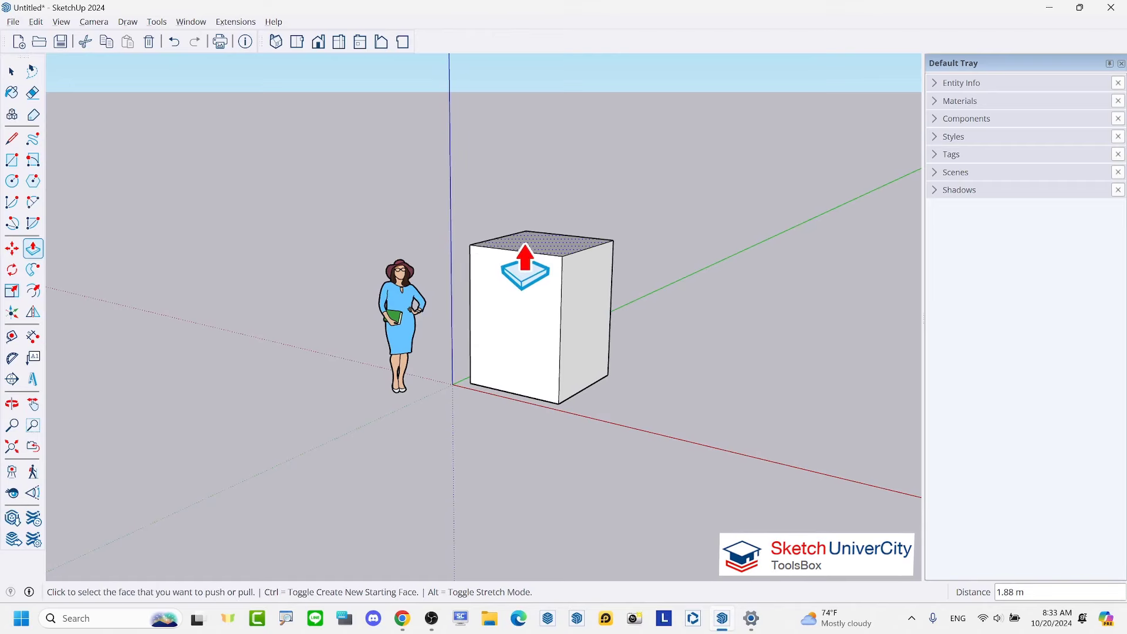
{"action": "key", "text": "space"}
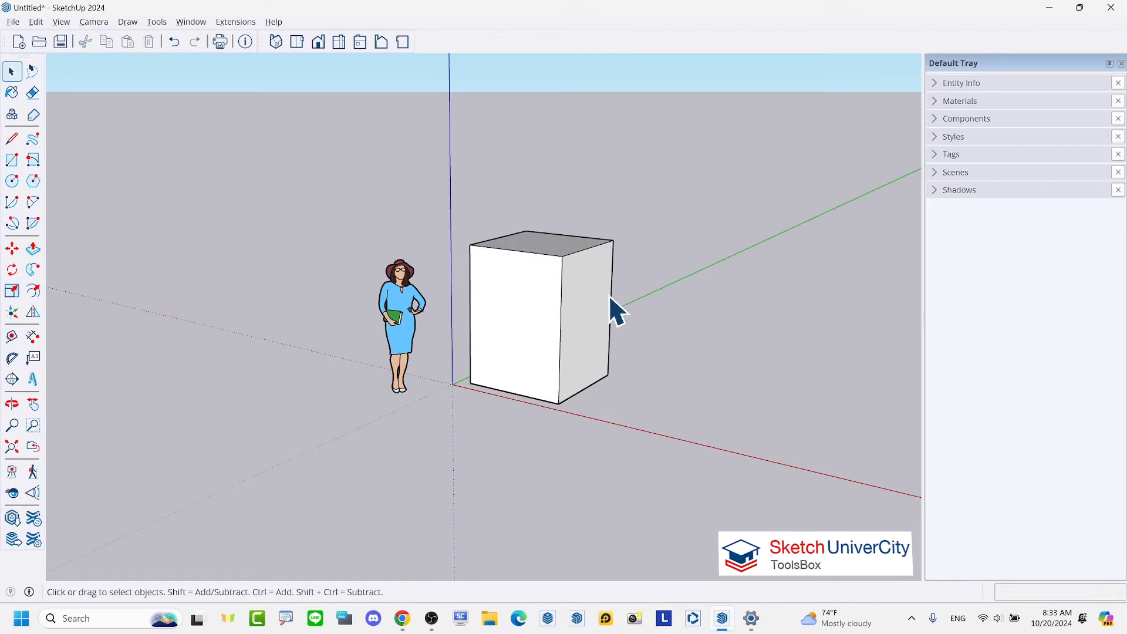
- Select the woman scale figure so its component bounding box appears
{"action": "scroll", "coordinate": [608, 295], "scroll_direction": "up", "scroll_amount": 2}
{"action": "scroll", "coordinate": [608, 294], "scroll_direction": "up", "scroll_amount": 2}
{"action": "scroll", "coordinate": [608, 294], "scroll_direction": "down", "scroll_amount": 2}
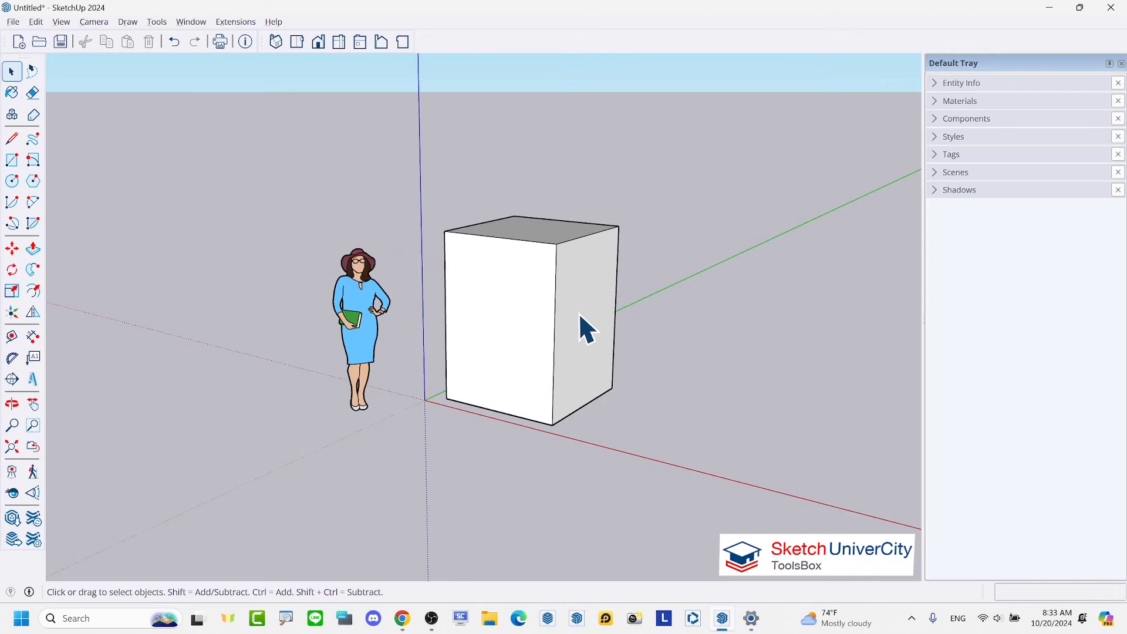
{"action": "scroll", "coordinate": [579, 329], "scroll_direction": "up", "scroll_amount": 1}
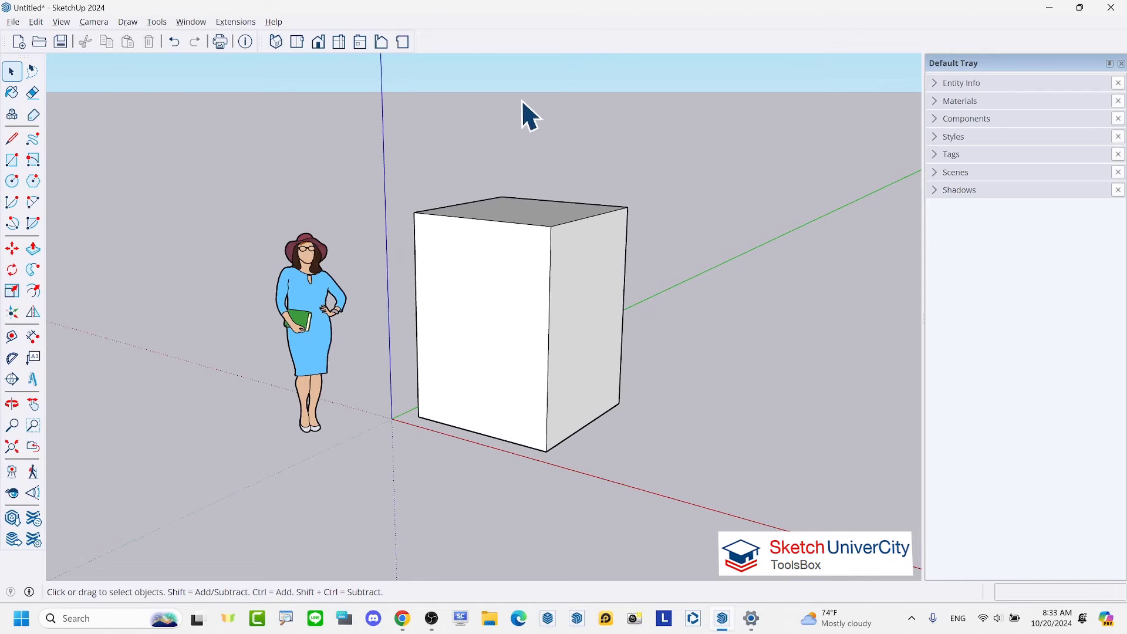
{"action": "scroll", "coordinate": [335, 344], "scroll_direction": "up", "scroll_amount": 1}
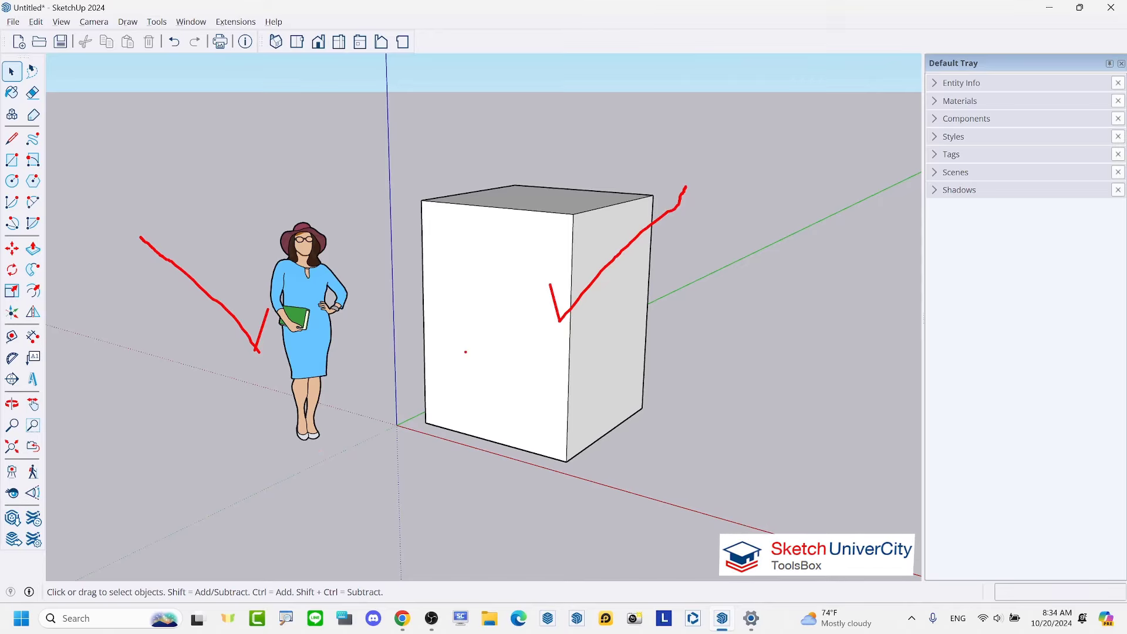
{"action": "scroll", "coordinate": [466, 389], "scroll_direction": "down", "scroll_amount": 3}
{"action": "scroll", "coordinate": [643, 375], "scroll_direction": "up", "scroll_amount": 1}
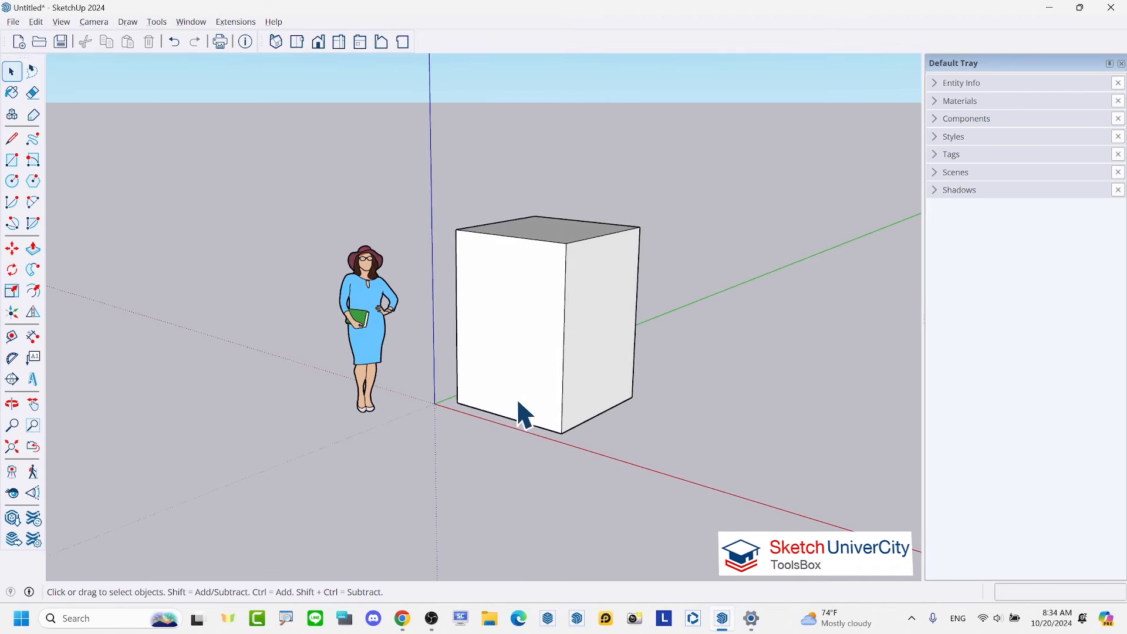
{"action": "scroll", "coordinate": [453, 426], "scroll_direction": "up", "scroll_amount": 1}
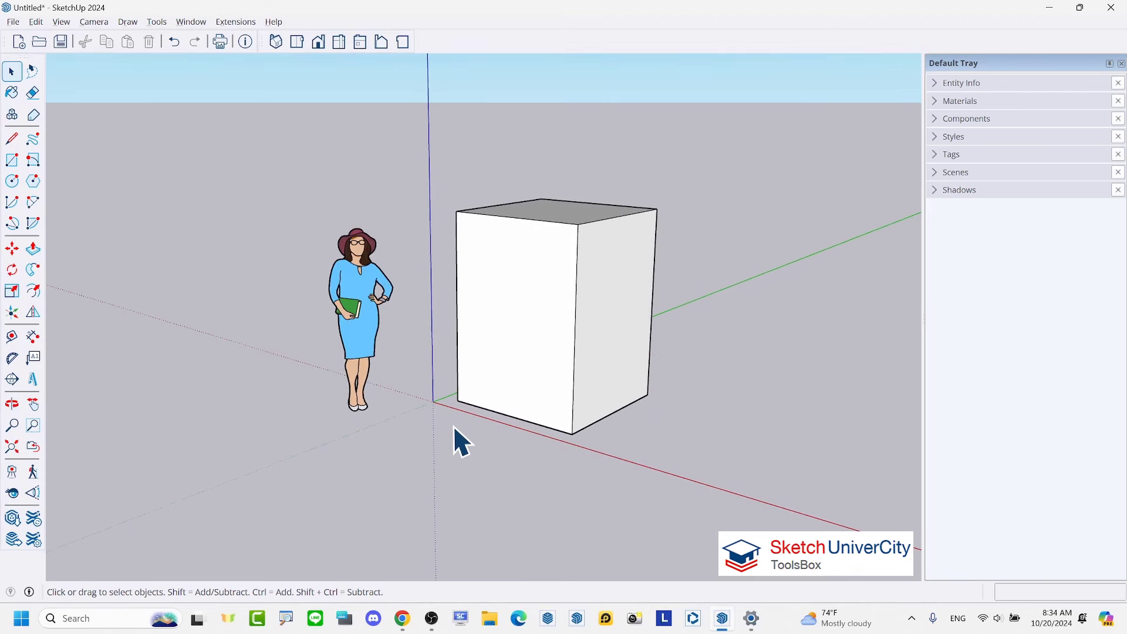
{"action": "left_click", "coordinate": [11, 73]}
{"action": "scroll", "coordinate": [362, 227], "scroll_direction": "up", "scroll_amount": 1}
{"action": "scroll", "coordinate": [357, 246], "scroll_direction": "up", "scroll_amount": 1}
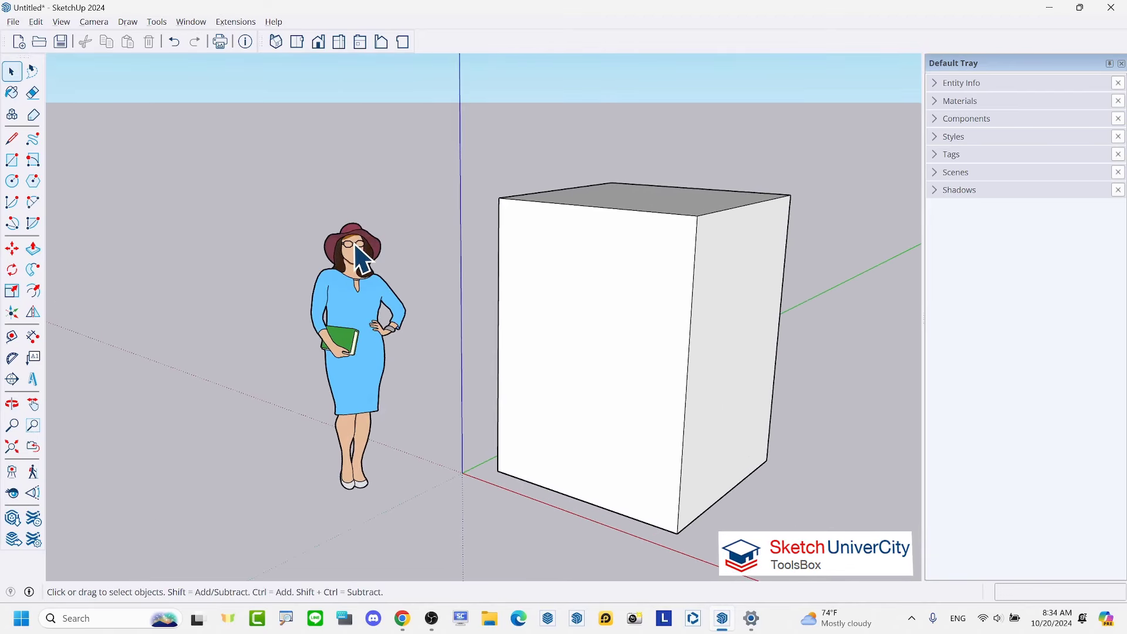
{"action": "left_click", "coordinate": [356, 248]}
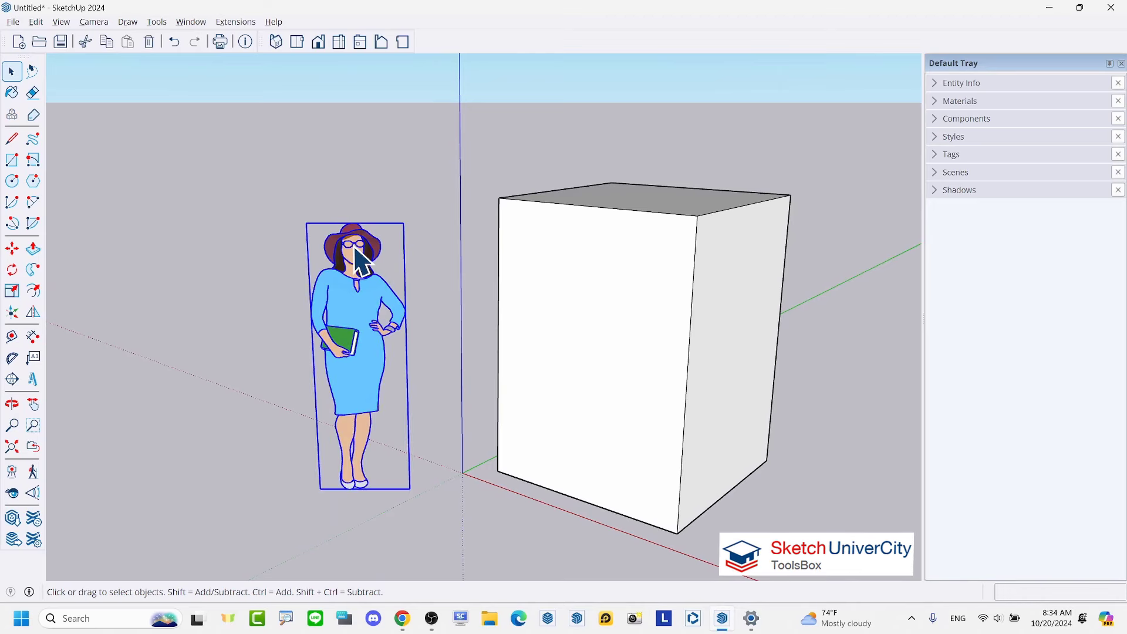
{"action": "scroll", "coordinate": [385, 367], "scroll_direction": "up", "scroll_amount": 1}
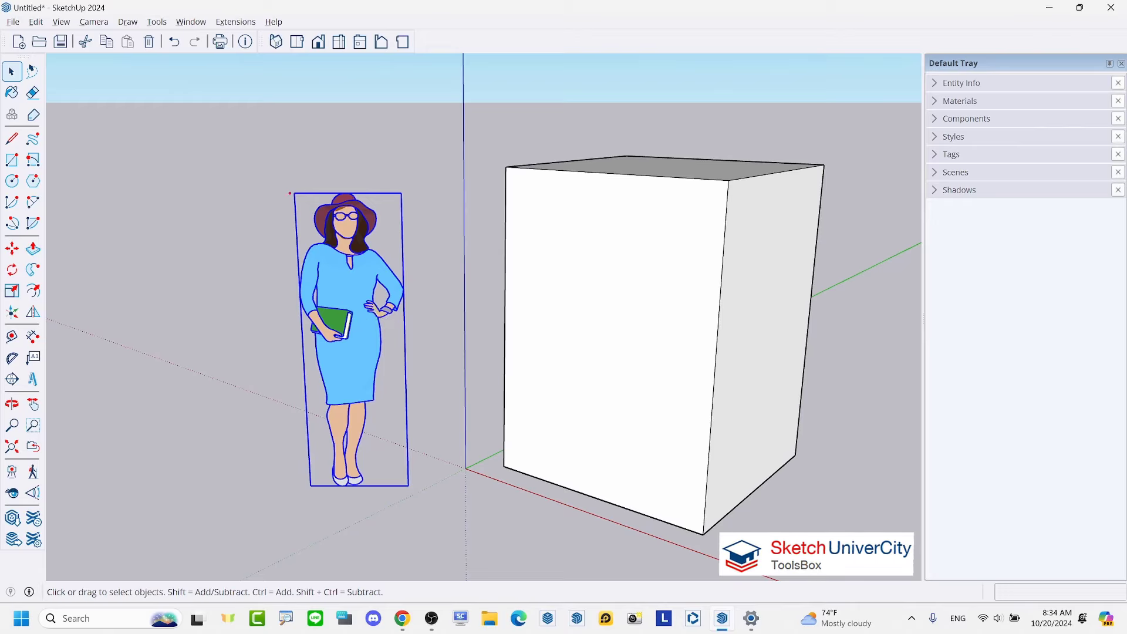
- Adjust the view around the figure and clear the selection with Escape
{"action": "mouse_move", "coordinate": [403, 183]}
{"action": "left_mouse_down"}
{"action": "mouse_move", "coordinate": [280, 332]}
{"action": "mouse_move", "coordinate": [290, 504]}
{"action": "mouse_move", "coordinate": [416, 461]}
{"action": "mouse_move", "coordinate": [400, 164]}
{"action": "left_mouse_up"}
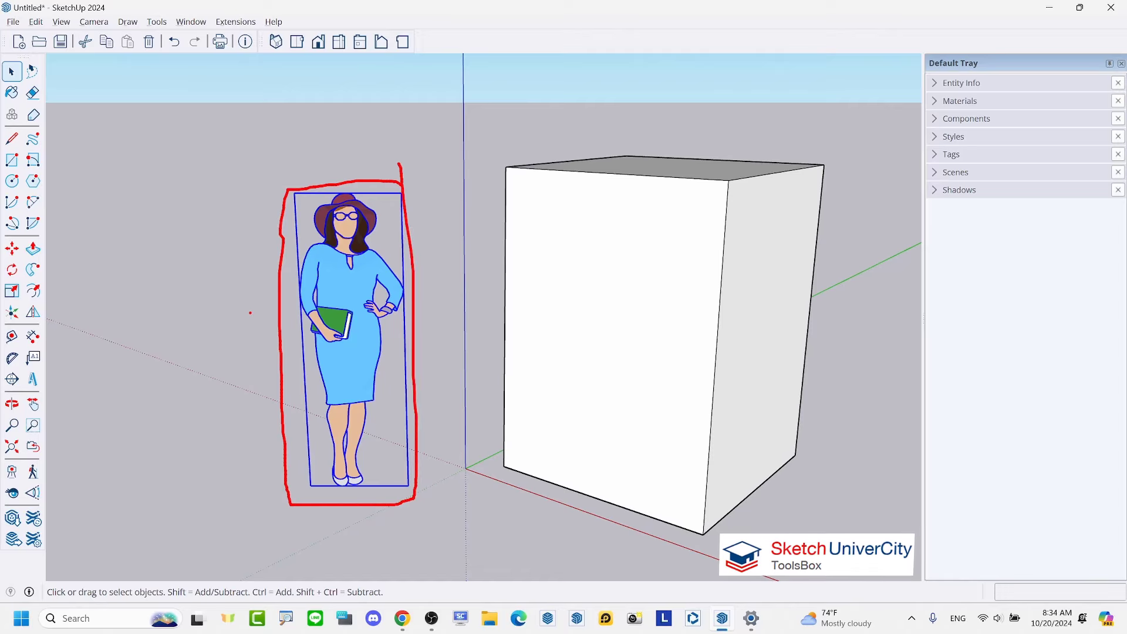
{"action": "mouse_move", "coordinate": [251, 311]}
{"action": "left_mouse_down"}
{"action": "mouse_move", "coordinate": [223, 309]}
{"action": "mouse_move", "coordinate": [130, 232]}
{"action": "left_mouse_up"}
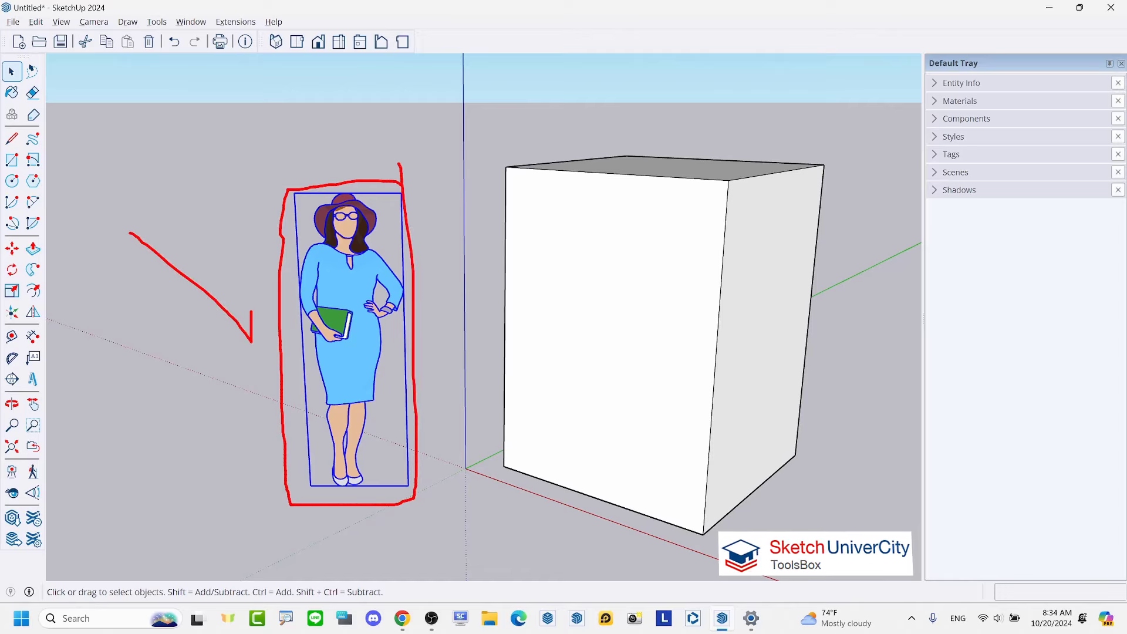
{"action": "key", "text": "Escape"}
{"action": "scroll", "coordinate": [411, 235], "scroll_direction": "down", "scroll_amount": 3}
{"action": "scroll", "coordinate": [411, 235], "scroll_direction": "down", "scroll_amount": 1}
{"action": "scroll", "coordinate": [411, 235], "scroll_direction": "down", "scroll_amount": 1}
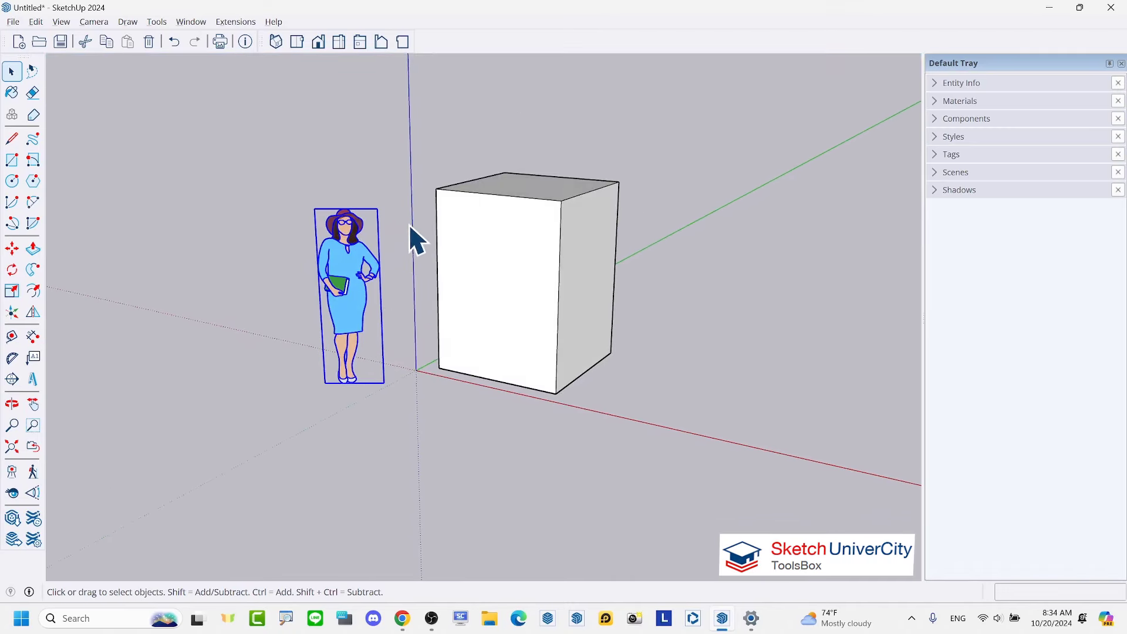
{"action": "left_click", "coordinate": [402, 154]}
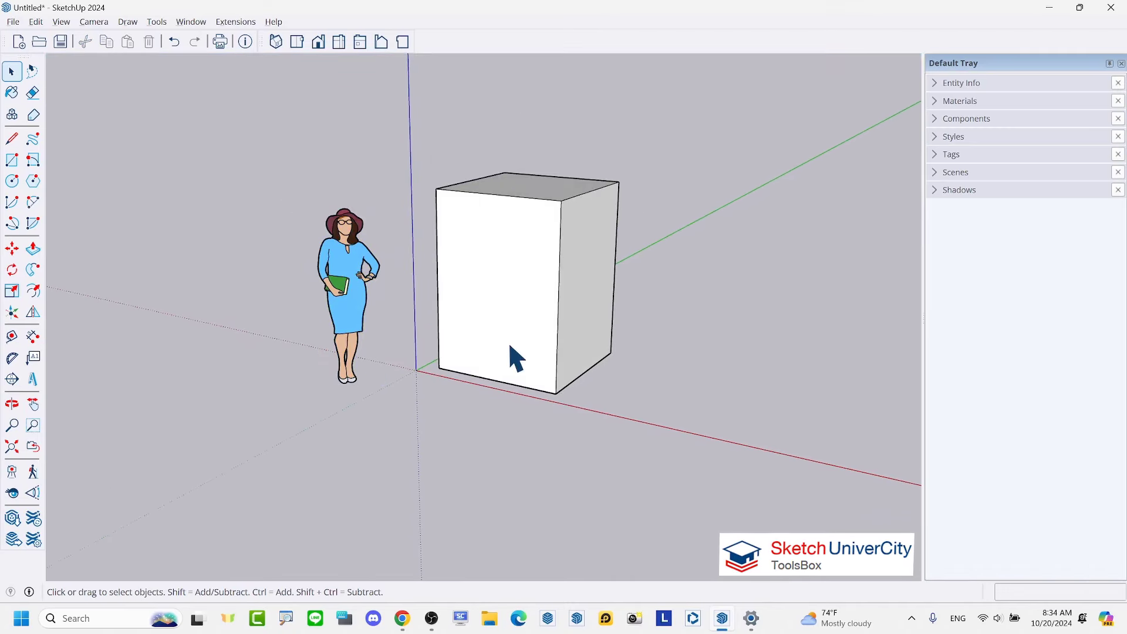
{"action": "scroll", "coordinate": [510, 291], "scroll_direction": "up", "scroll_amount": 1}
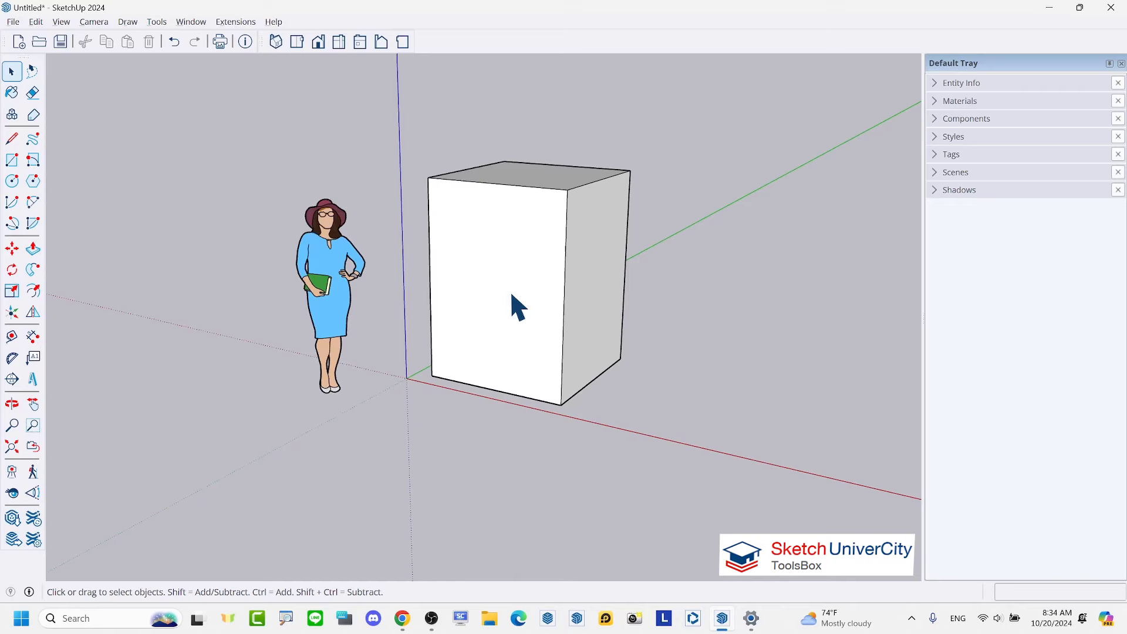
{"action": "left_click", "coordinate": [503, 244]}
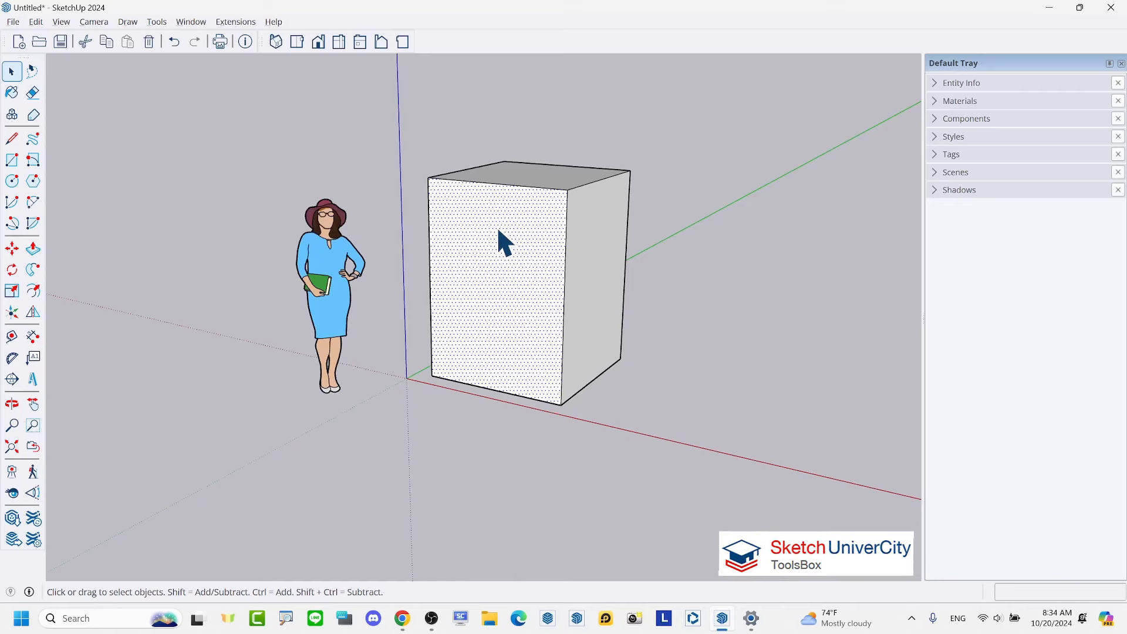
{"action": "left_click", "coordinate": [597, 281]}
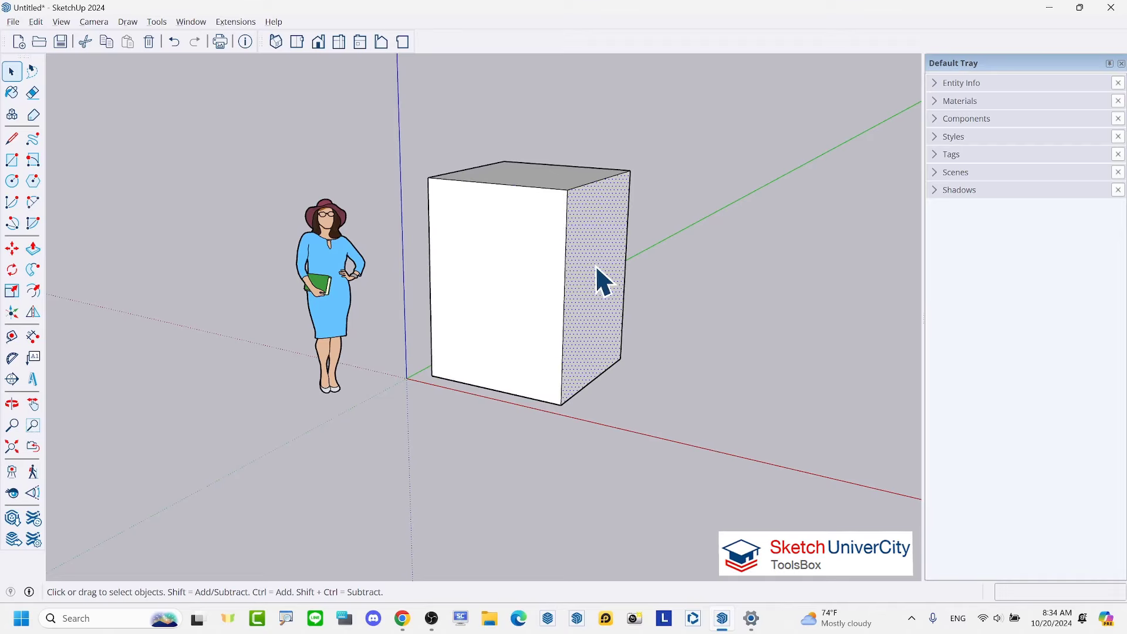
{"action": "left_click", "coordinate": [540, 181]}
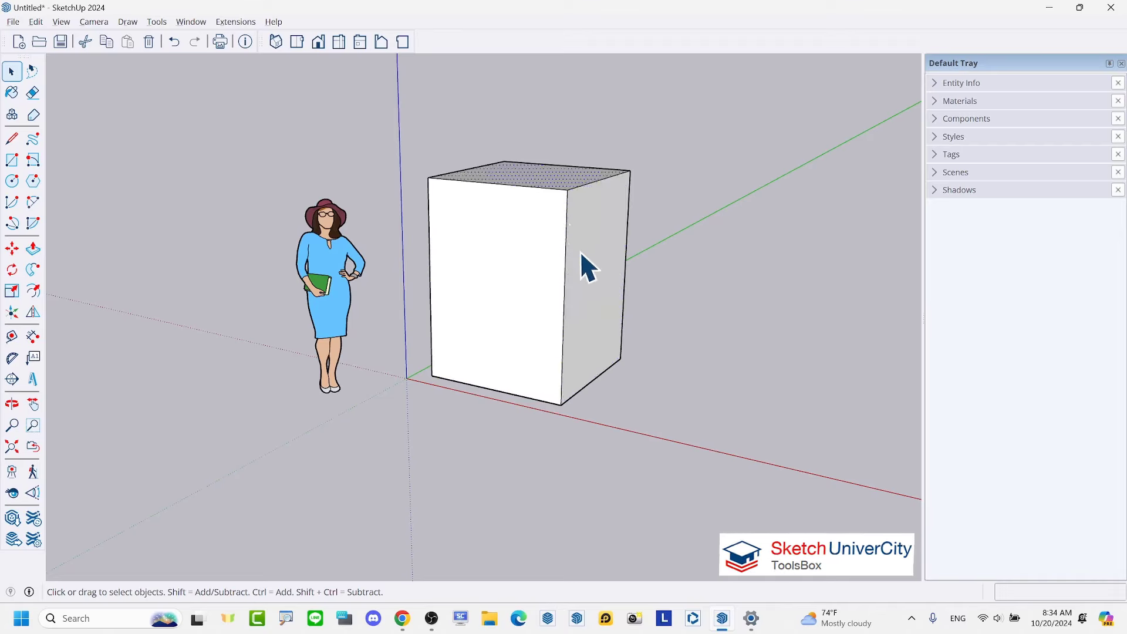
{"action": "left_click", "coordinate": [566, 276]}
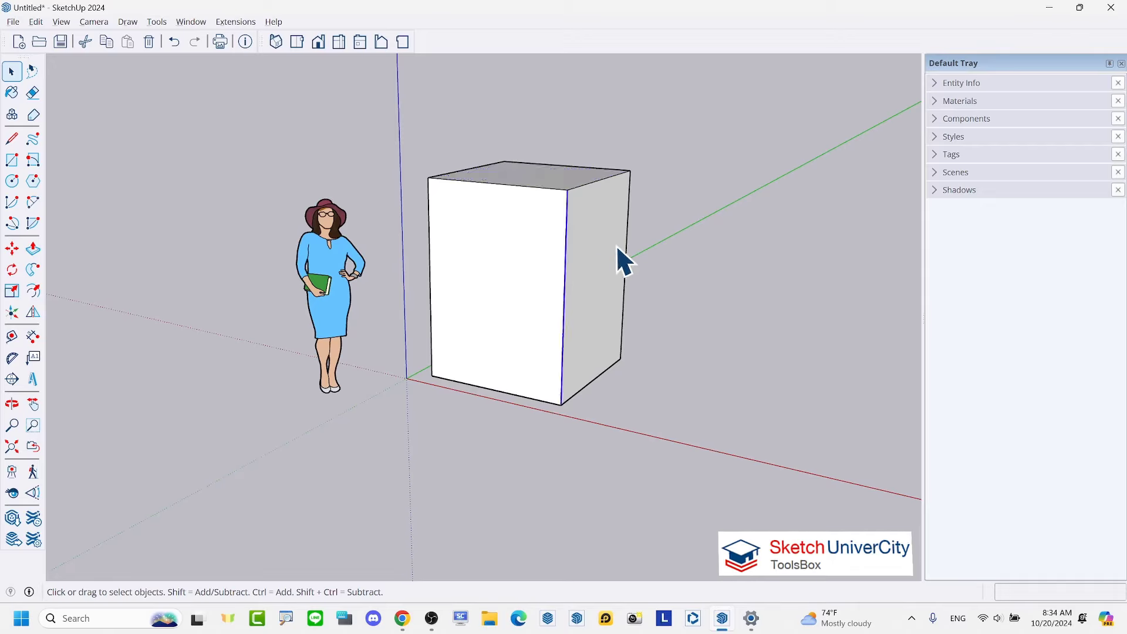
{"action": "left_click", "coordinate": [629, 225]}
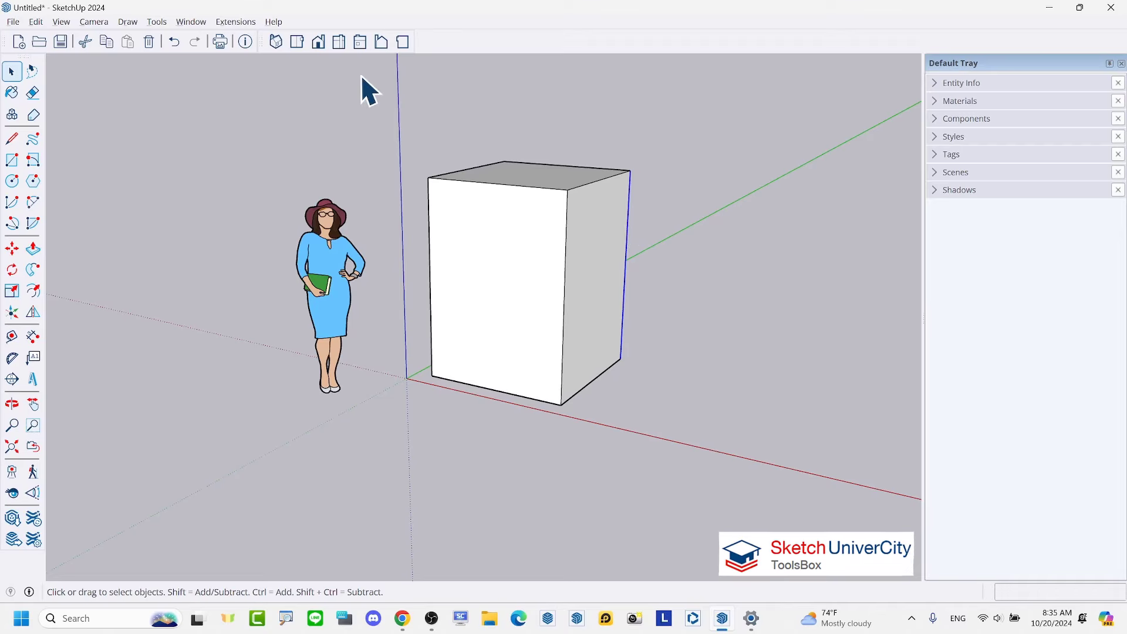
{"action": "left_click", "coordinate": [312, 281]}
{"action": "left_click", "coordinate": [513, 254]}
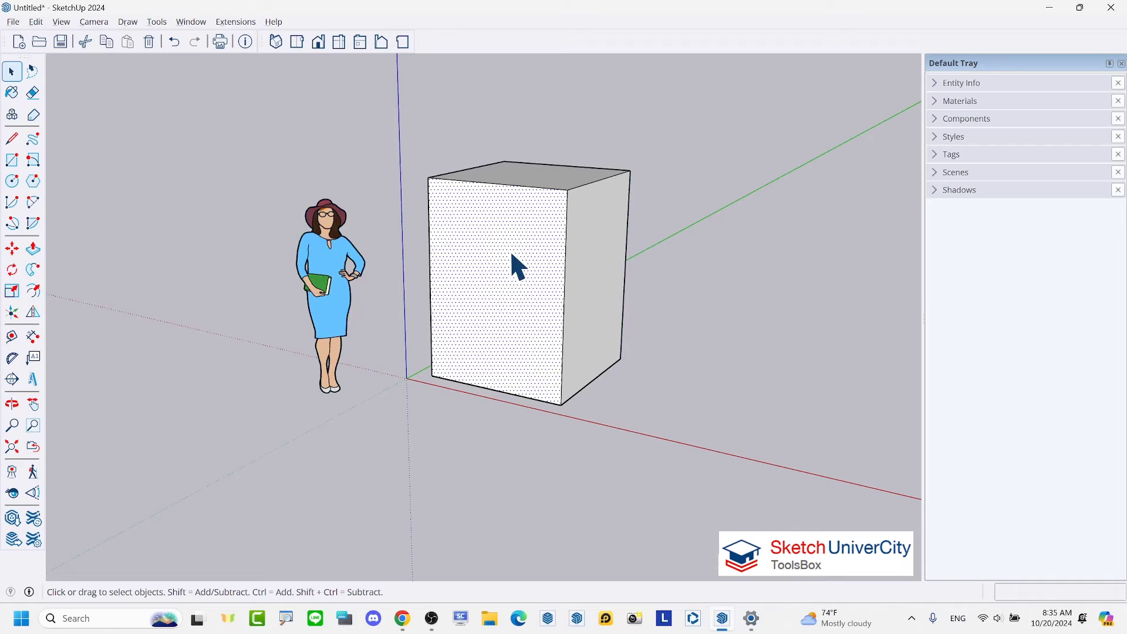
{"action": "left_click", "coordinate": [340, 262]}
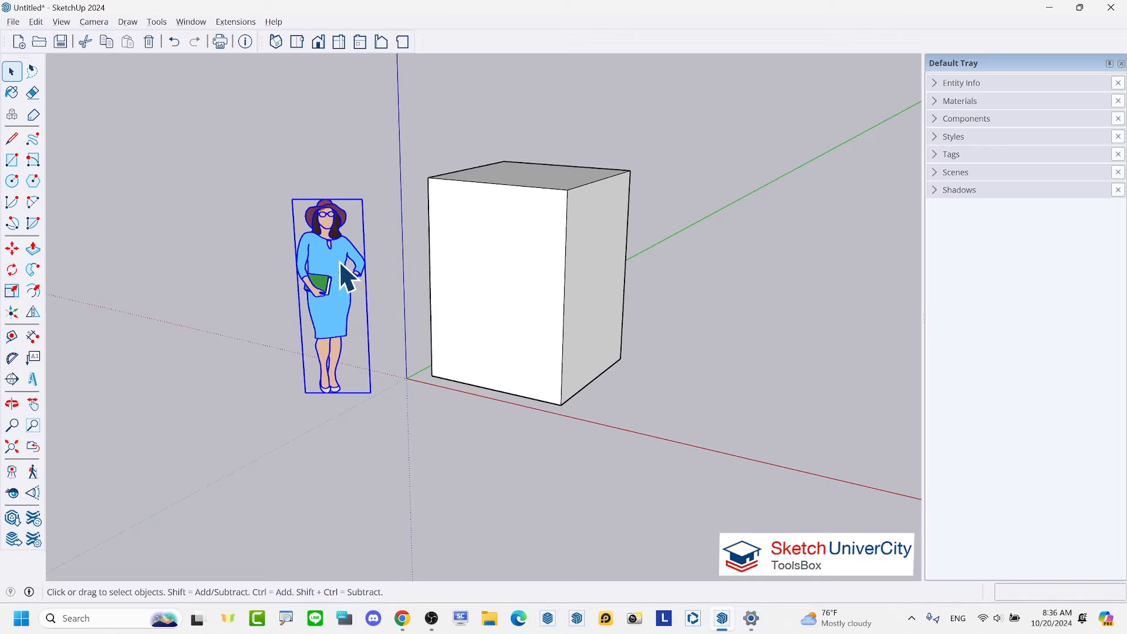
{"action": "scroll", "coordinate": [467, 350], "scroll_direction": "down", "scroll_amount": 3}
{"action": "scroll", "coordinate": [468, 350], "scroll_direction": "down", "scroll_amount": 2}
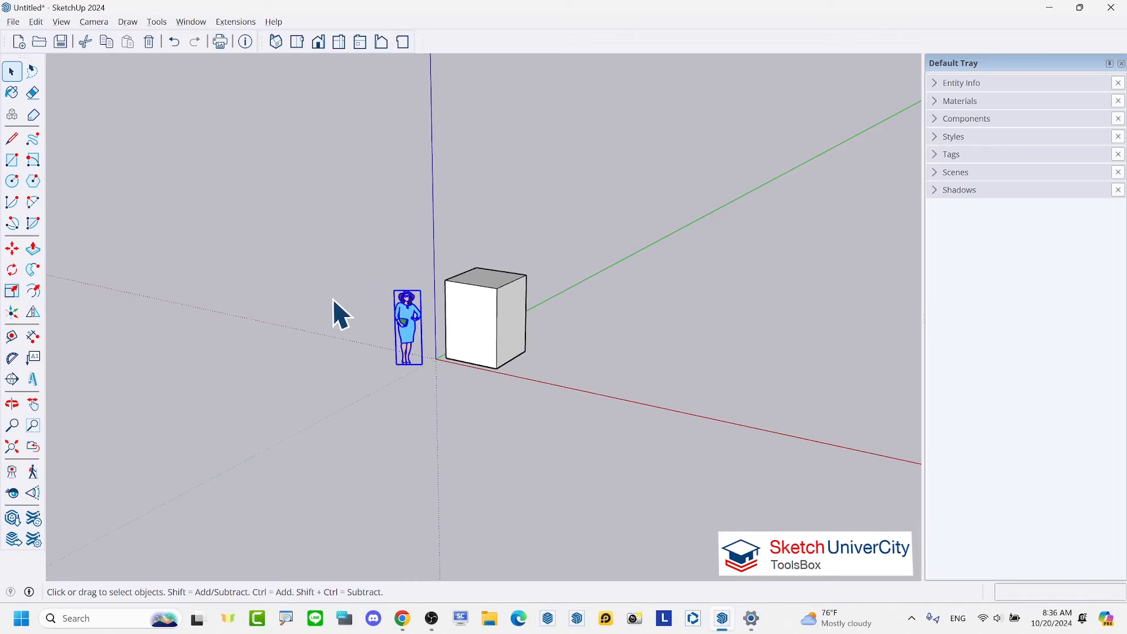
{"action": "left_click", "coordinate": [464, 305]}
{"action": "scroll", "coordinate": [469, 305], "scroll_direction": "up", "scroll_amount": 1}
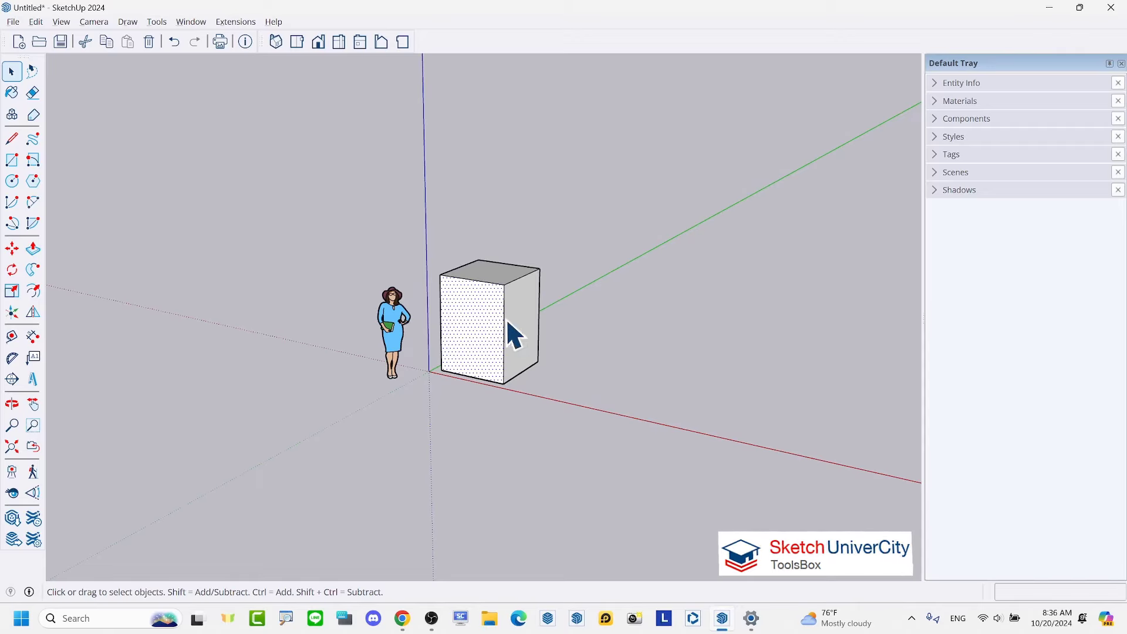
{"action": "left_click", "coordinate": [406, 512]}
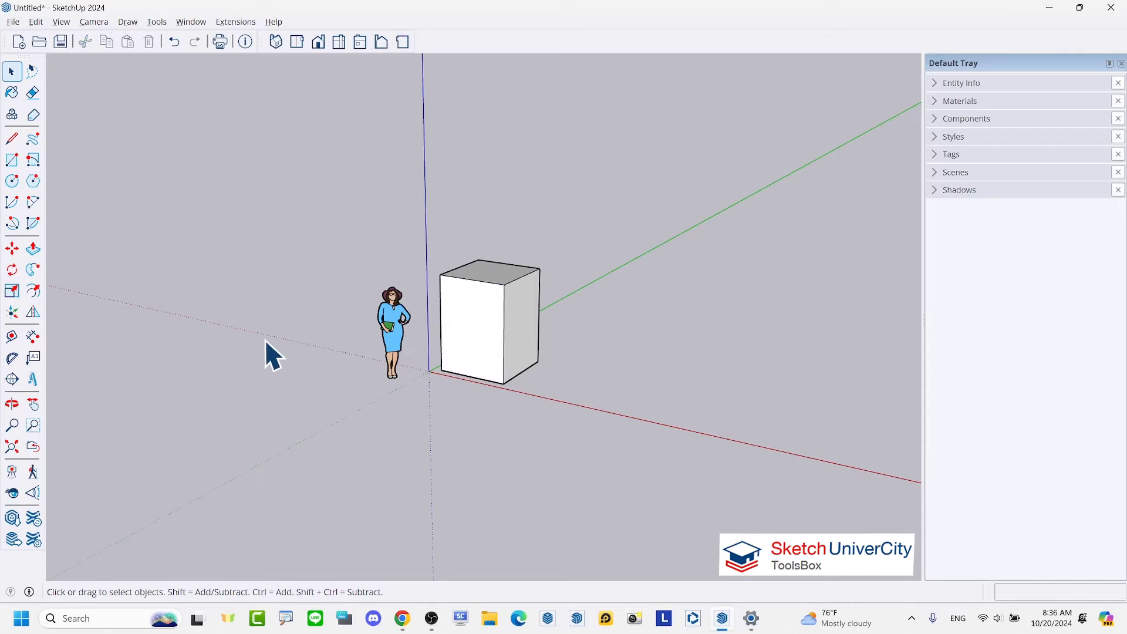
{"action": "mouse_move", "coordinate": [223, 223]}
{"action": "left_mouse_down"}
{"action": "mouse_move", "coordinate": [376, 337]}
{"action": "mouse_move", "coordinate": [372, 310]}
{"action": "left_mouse_up"}
{"action": "left_click_drag", "start_coordinate": [386, 347], "coordinate": [341, 348]}
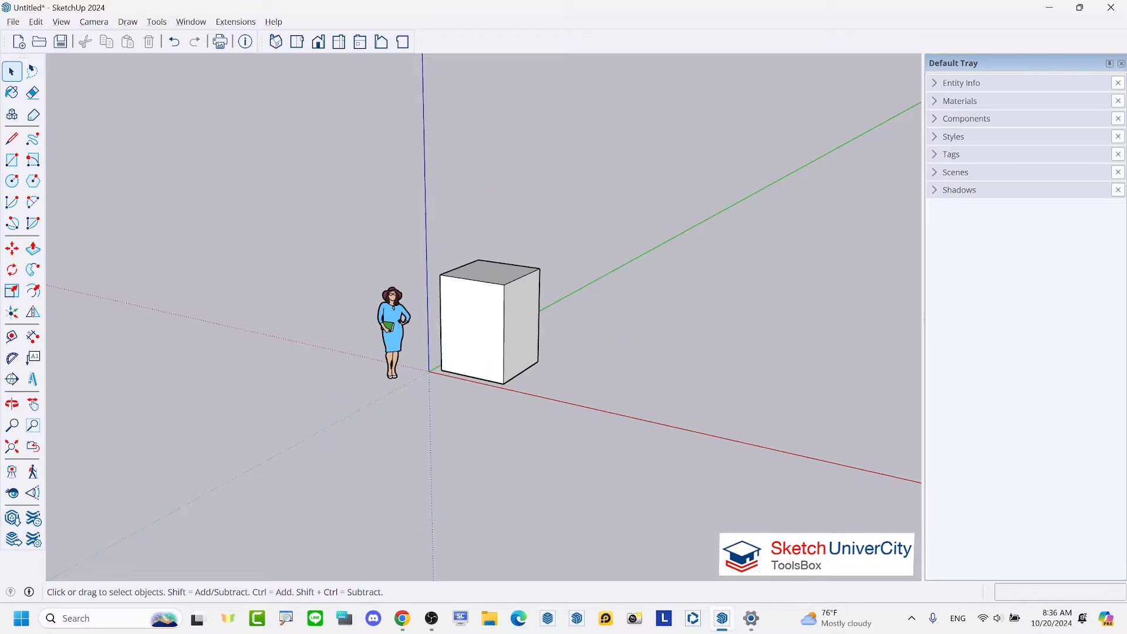
{"action": "scroll", "coordinate": [553, 306], "scroll_direction": "up", "scroll_amount": 2}
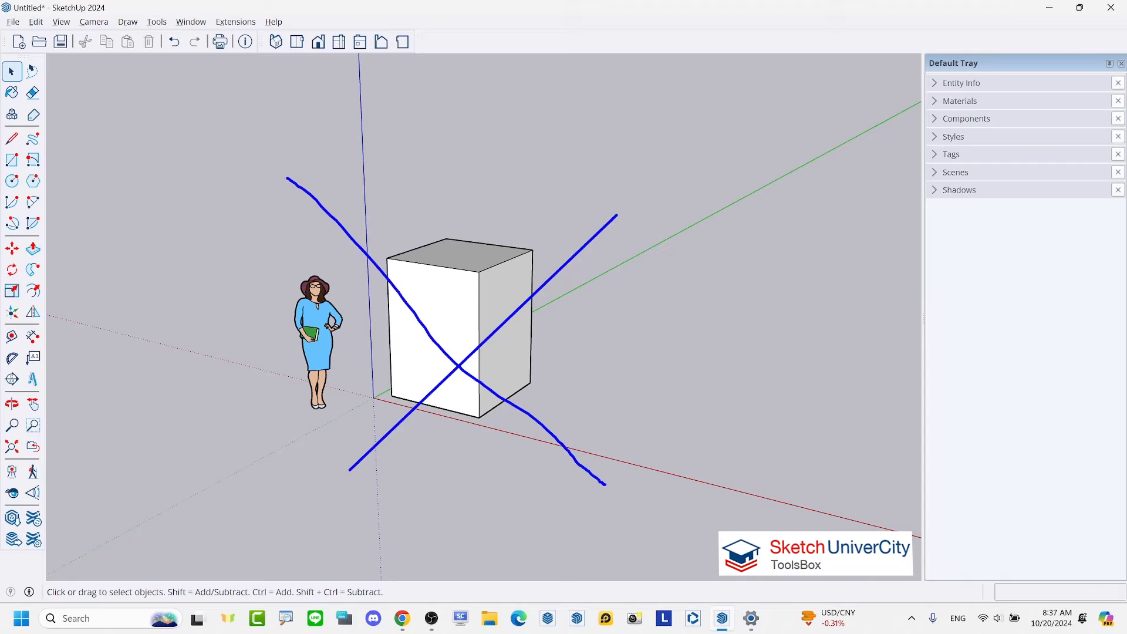
- Nudge the view around the model and bring up the View menu's display options
{"action": "scroll", "coordinate": [358, 367], "scroll_direction": "up", "scroll_amount": 3}
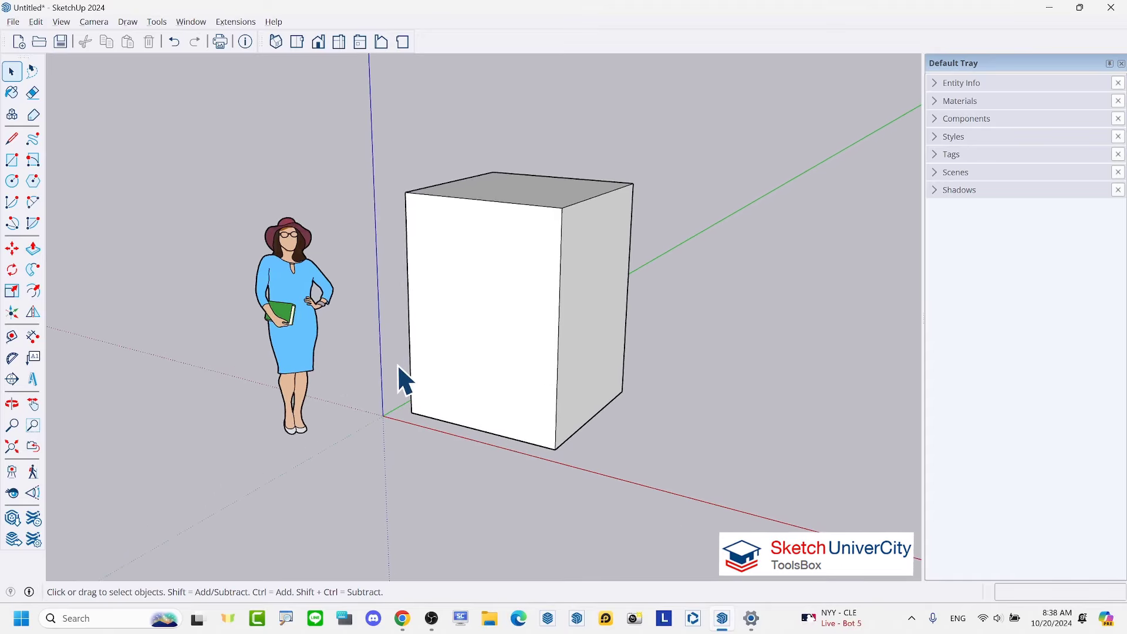
{"action": "scroll", "coordinate": [405, 370], "scroll_direction": "down", "scroll_amount": 3}
{"action": "middle_click_drag", "start_coordinate": [433, 378], "coordinate": [427, 403]}
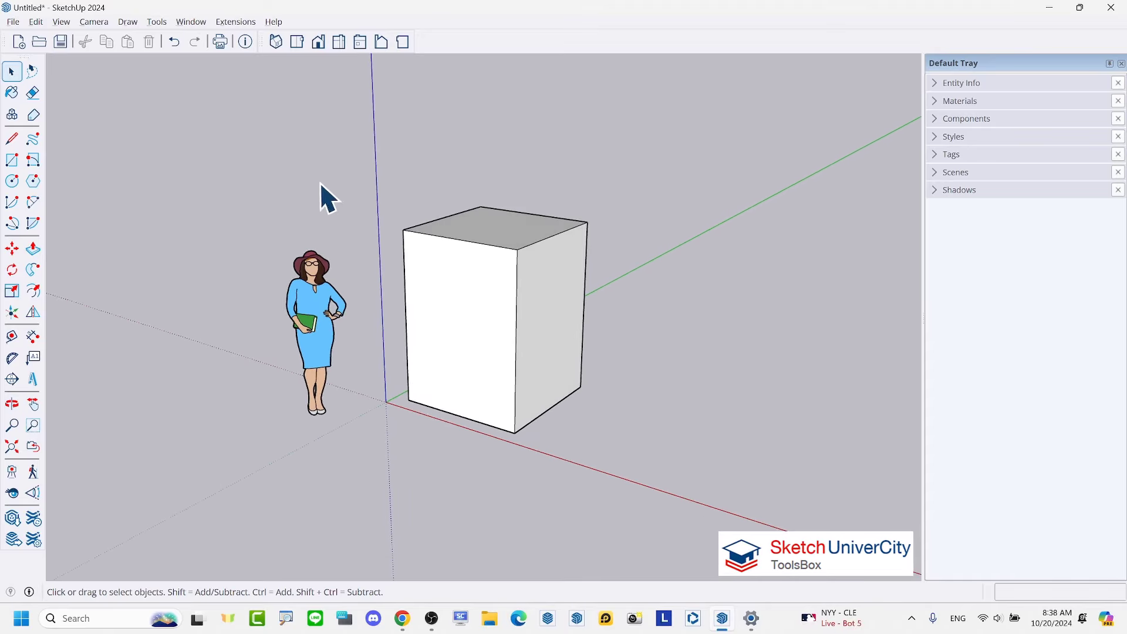
{"action": "left_click", "coordinate": [59, 23]}
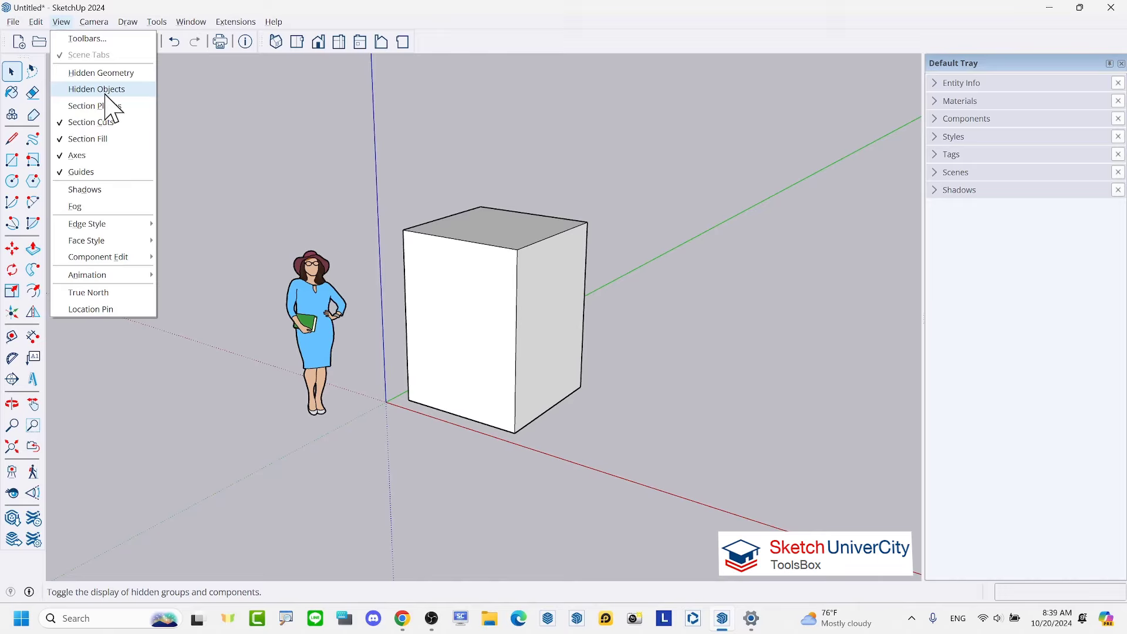
- Dismiss the View menu without changing any display setting
{"action": "left_click", "coordinate": [171, 112]}
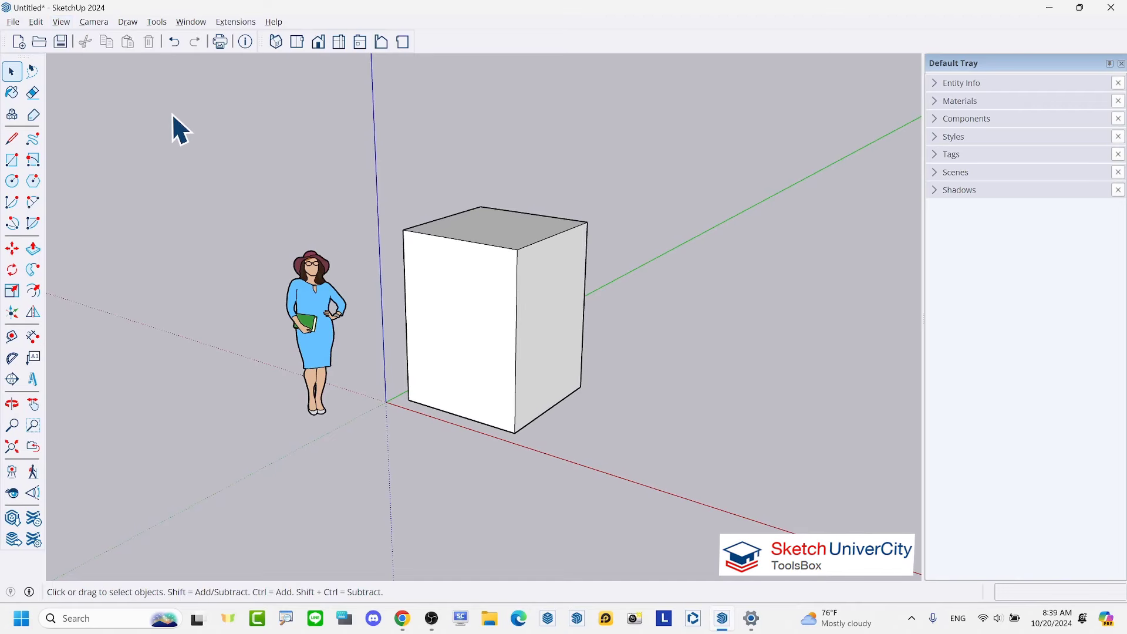
{"action": "scroll", "coordinate": [322, 271], "scroll_direction": "up", "scroll_amount": 2}
- Hide the woman scale figure through its context menu
{"action": "left_click", "coordinate": [301, 294]}
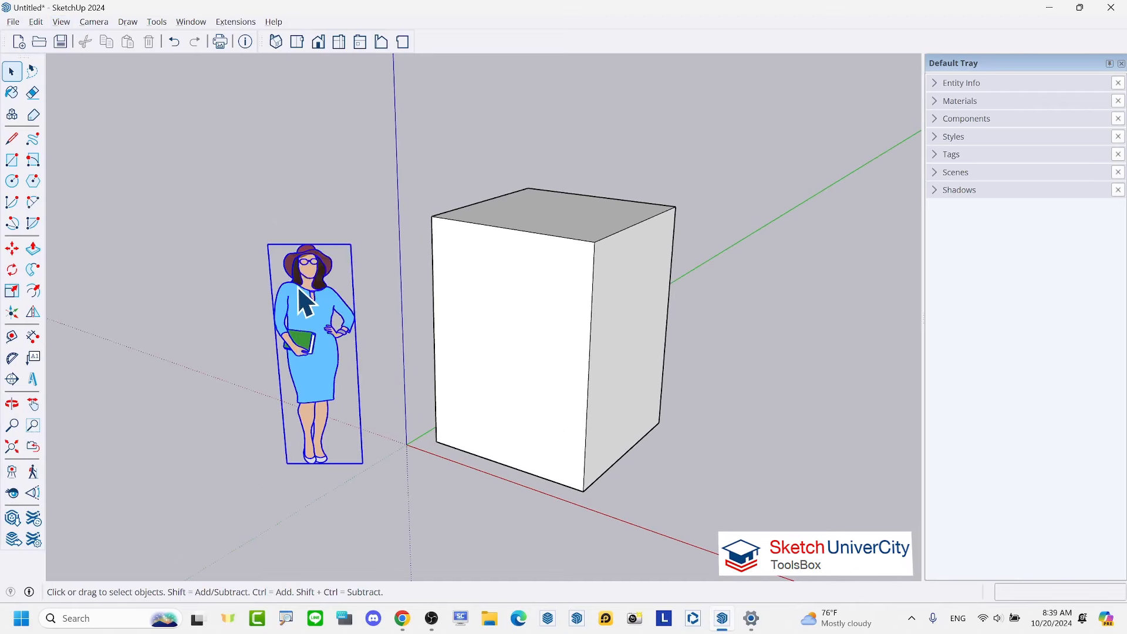
{"action": "right_click", "coordinate": [299, 290]}
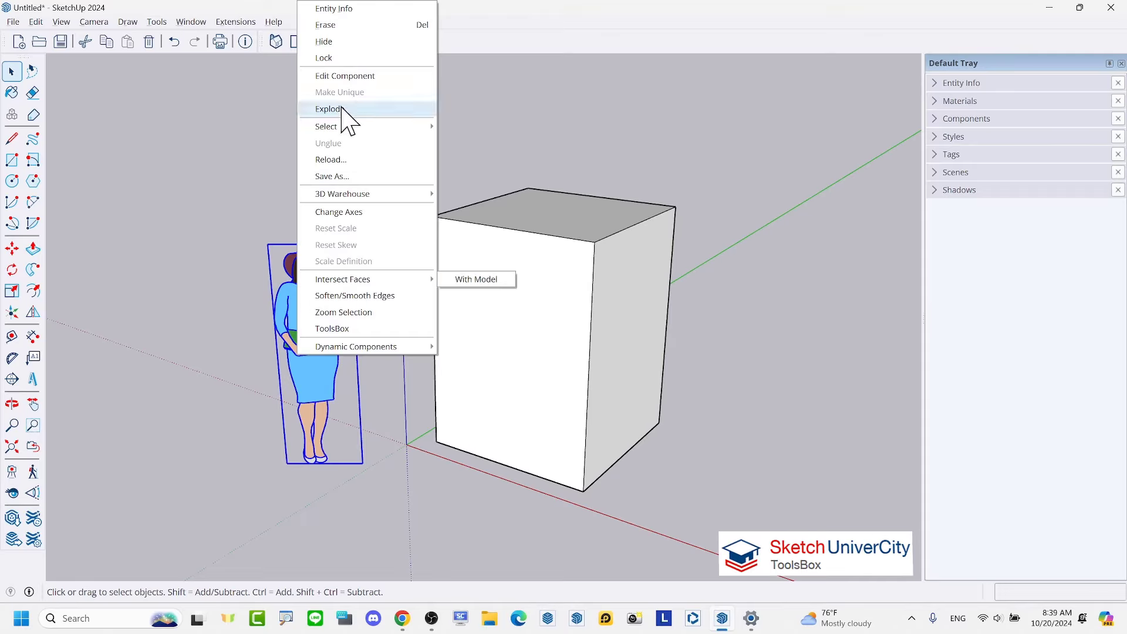
{"action": "left_click", "coordinate": [338, 46]}
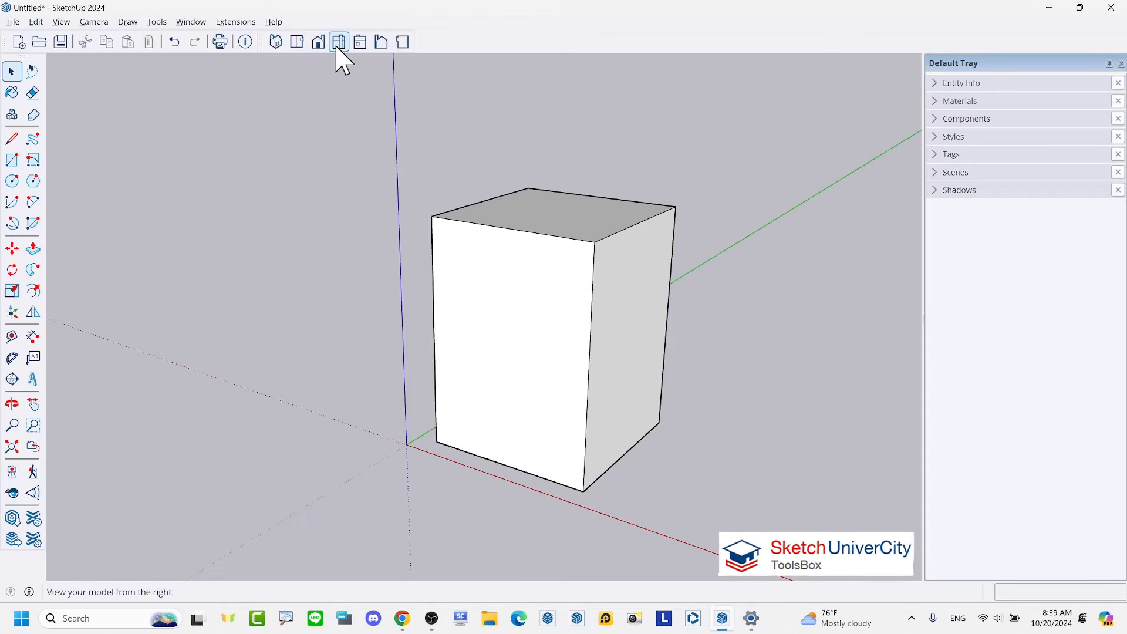
- Select the front face of the box
{"action": "scroll", "coordinate": [605, 320], "scroll_direction": "down", "scroll_amount": 2}
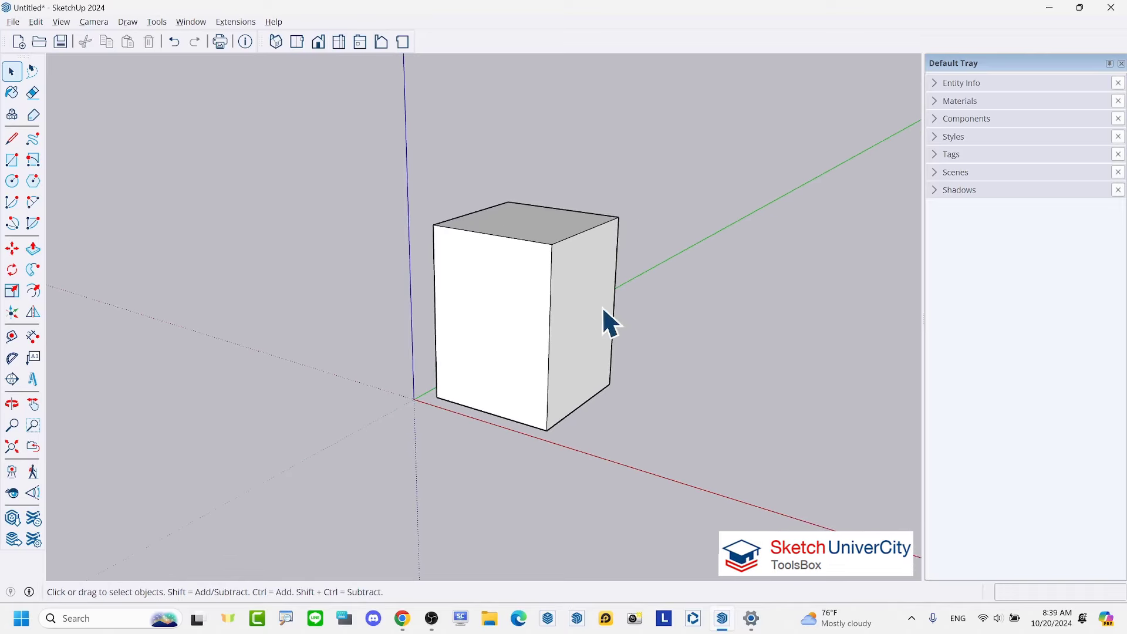
{"action": "scroll", "coordinate": [635, 360], "scroll_direction": "up", "scroll_amount": 1}
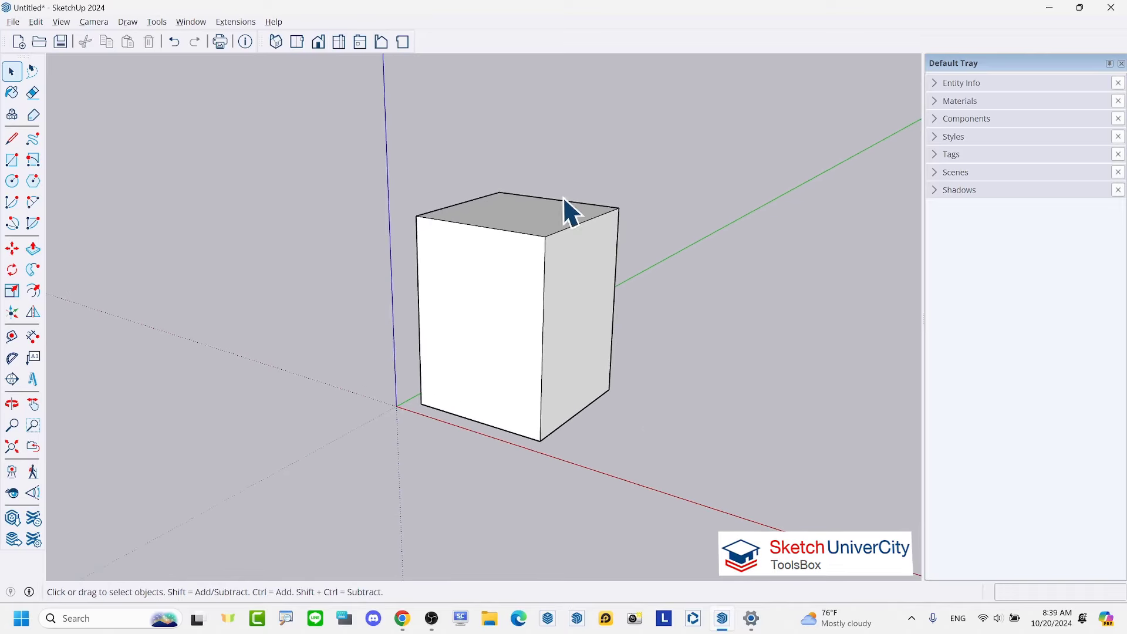
{"action": "left_click", "coordinate": [477, 272]}
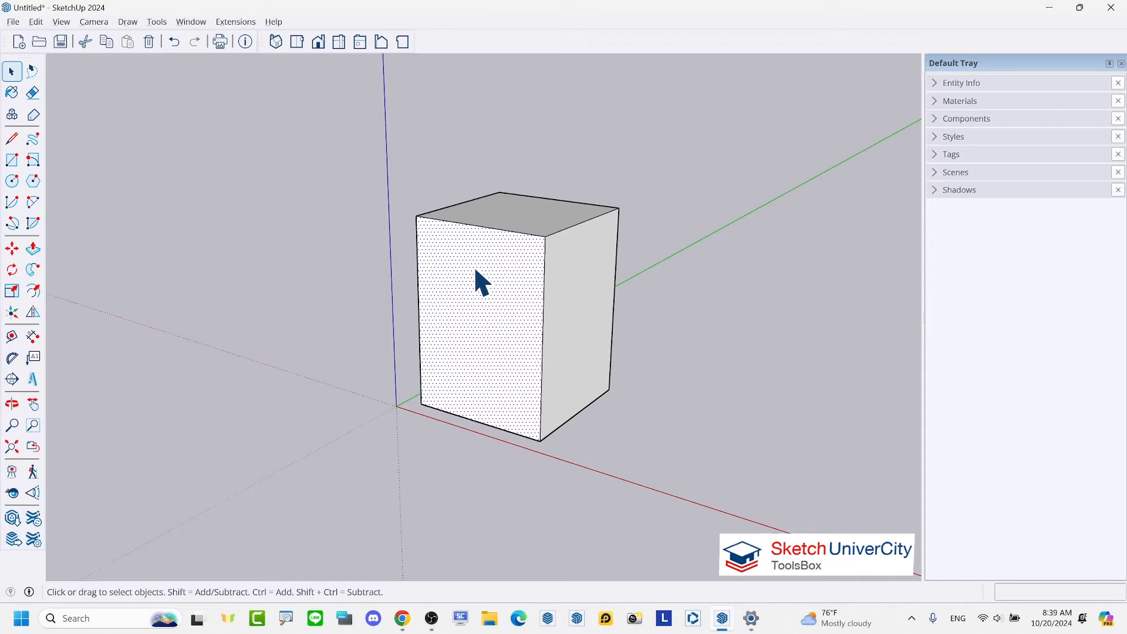
- Select the whole box with all its faces and hide it, leaving only the axes
{"action": "triple_click", "coordinate": [480, 283]}
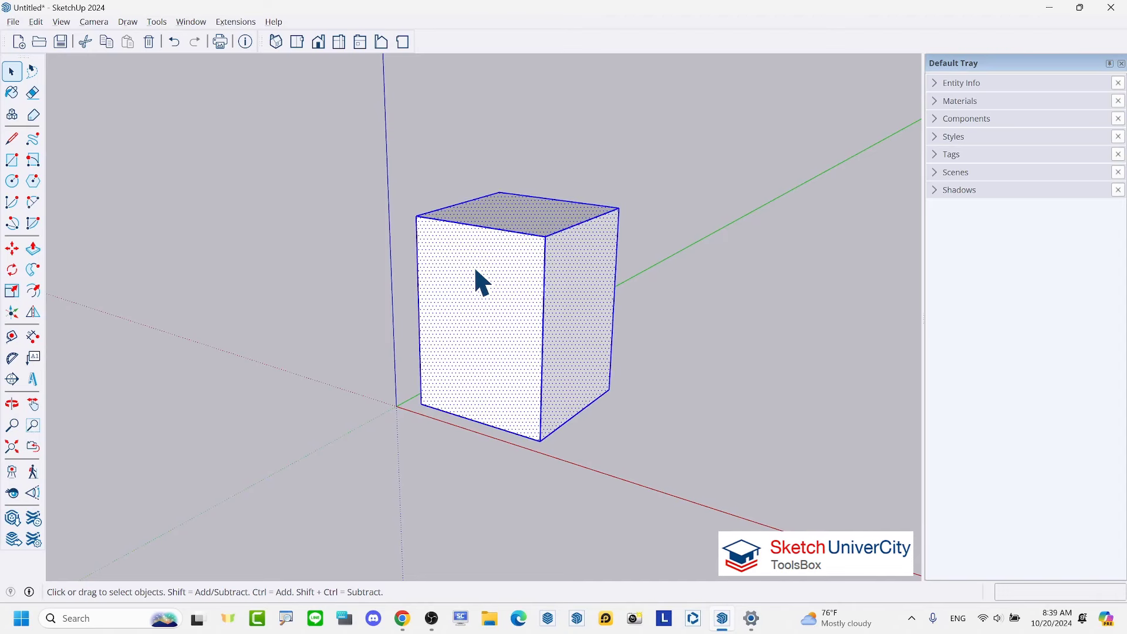
{"action": "right_click", "coordinate": [464, 254]}
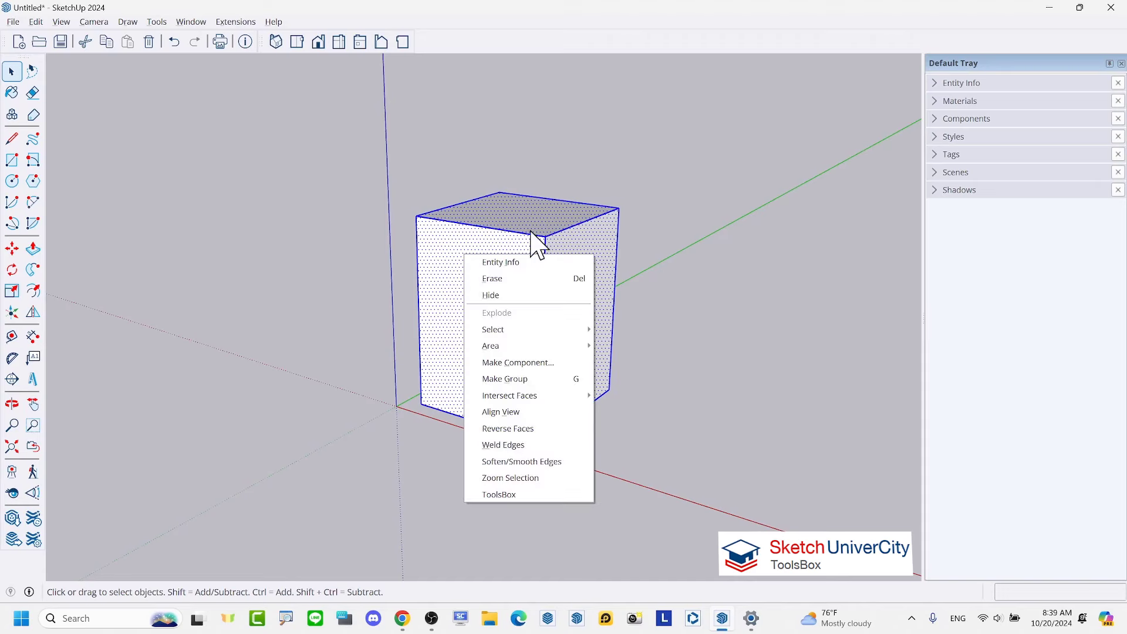
{"action": "left_click", "coordinate": [514, 295]}
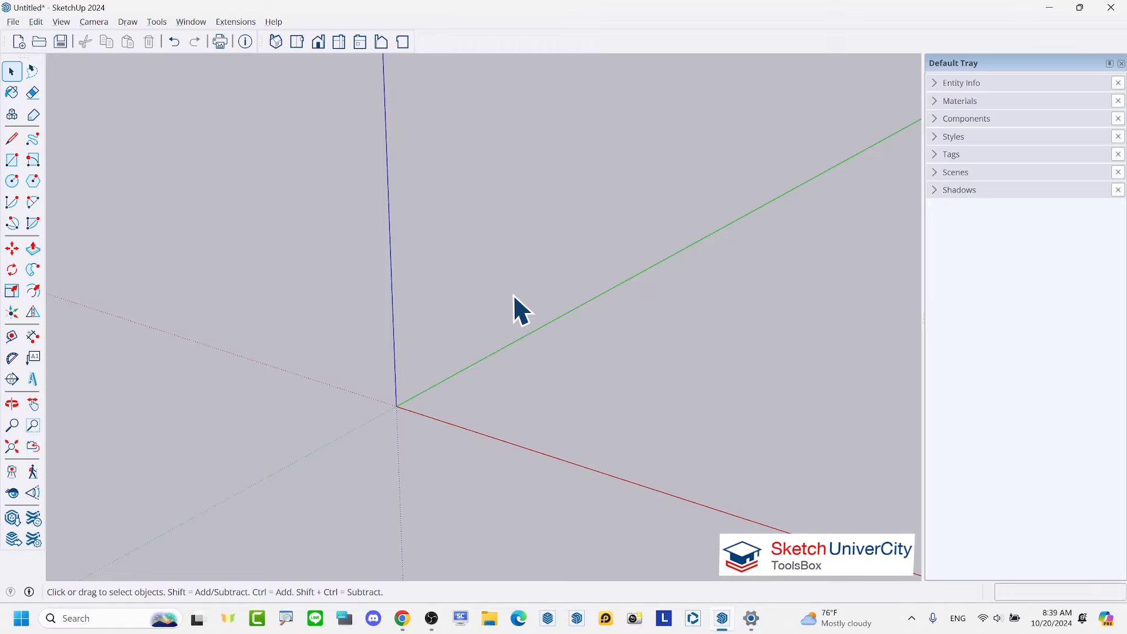
{"action": "scroll", "coordinate": [514, 294], "scroll_direction": "down", "scroll_amount": 1}
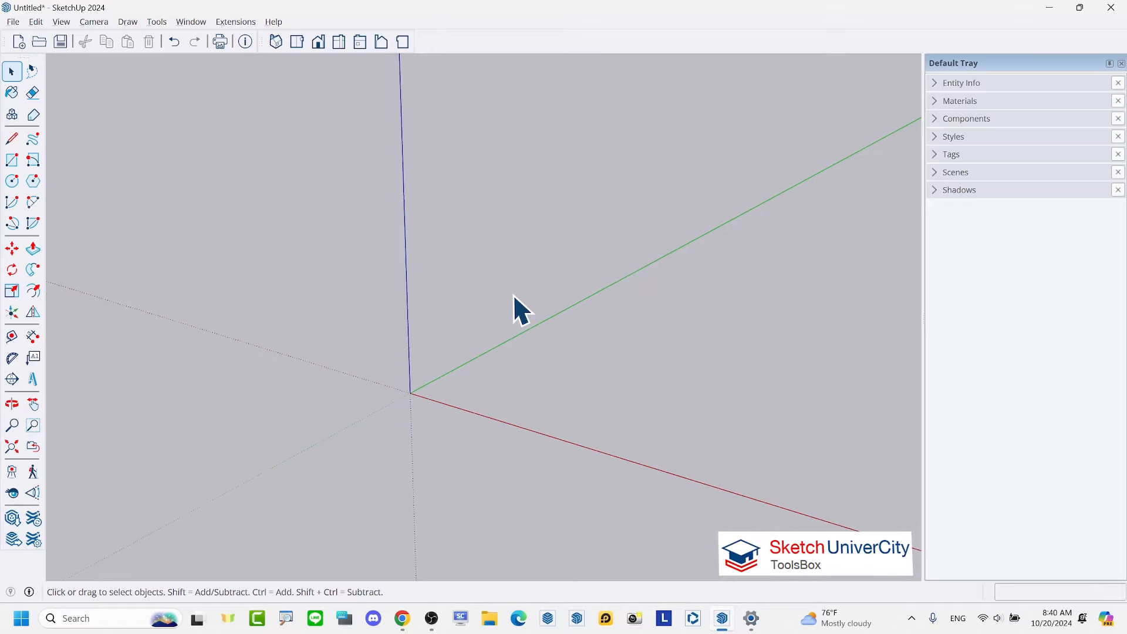
- Enable View > Hidden Objects so the hidden figure shows as a ghost
{"action": "left_click", "coordinate": [65, 23]}
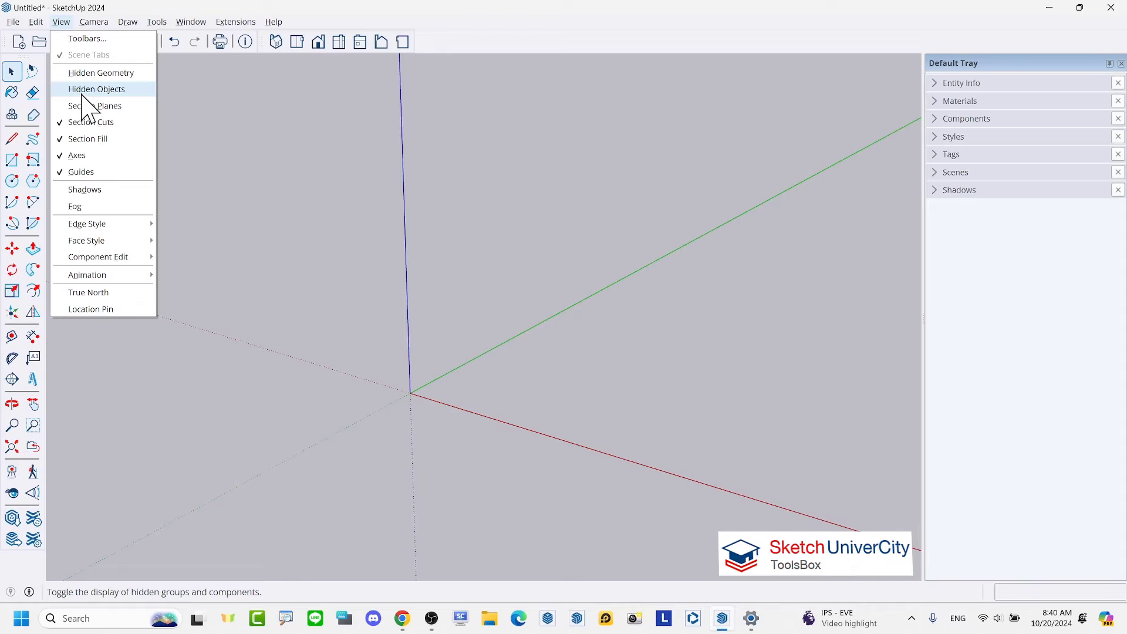
{"action": "left_click", "coordinate": [82, 94]}
{"action": "scroll", "coordinate": [282, 304], "scroll_direction": "up", "scroll_amount": 1}
{"action": "scroll", "coordinate": [282, 305], "scroll_direction": "up", "scroll_amount": 2}
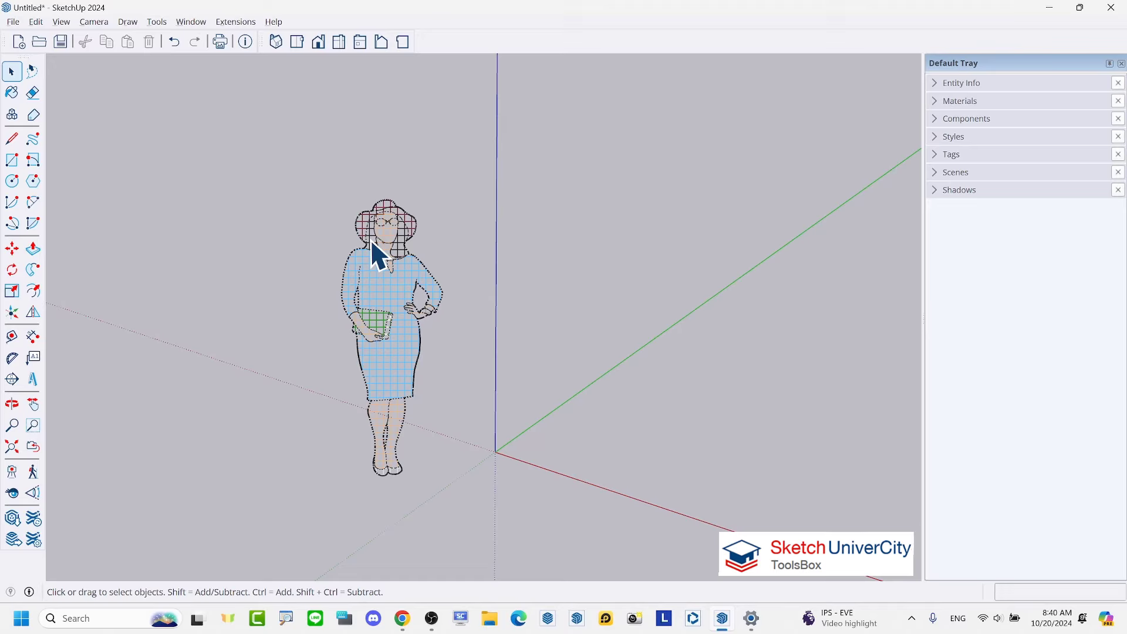
{"action": "left_click", "coordinate": [60, 22]}
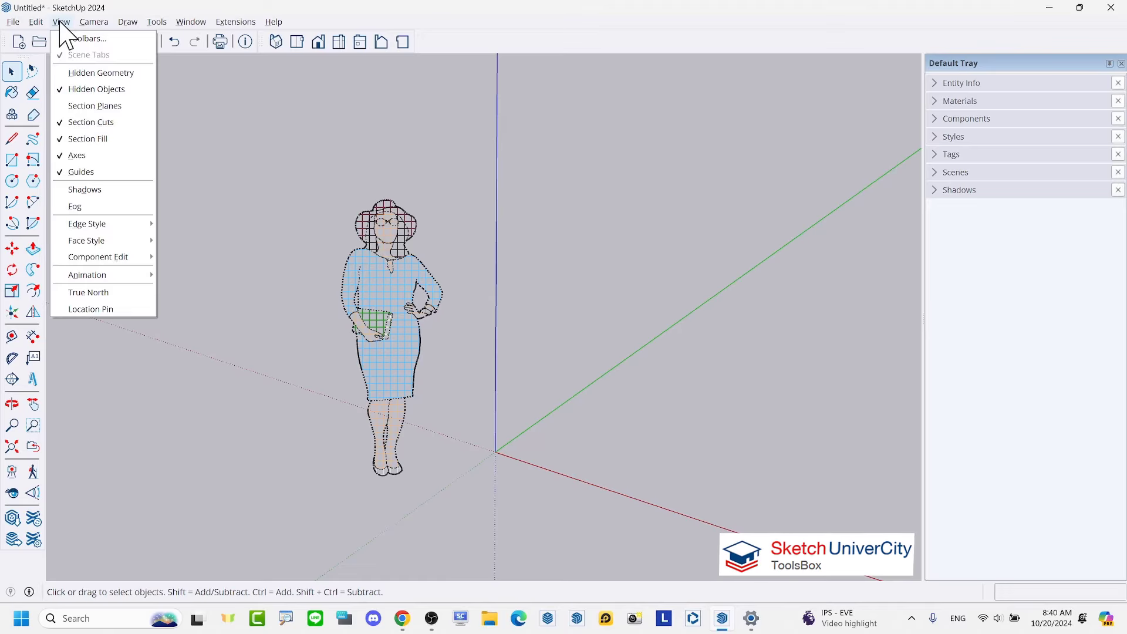
- Enable View > Hidden Geometry so the hidden box appears hatched
{"action": "left_click", "coordinate": [75, 79]}
{"action": "scroll", "coordinate": [305, 282], "scroll_direction": "down", "scroll_amount": 2}
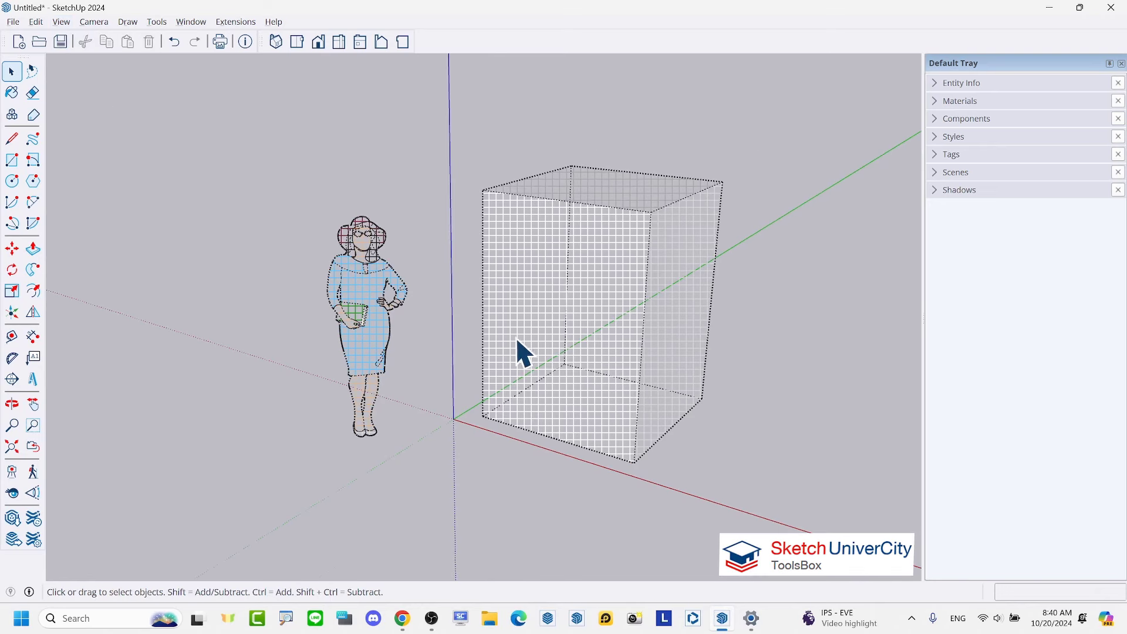
{"action": "scroll", "coordinate": [332, 365], "scroll_direction": "down", "scroll_amount": 2}
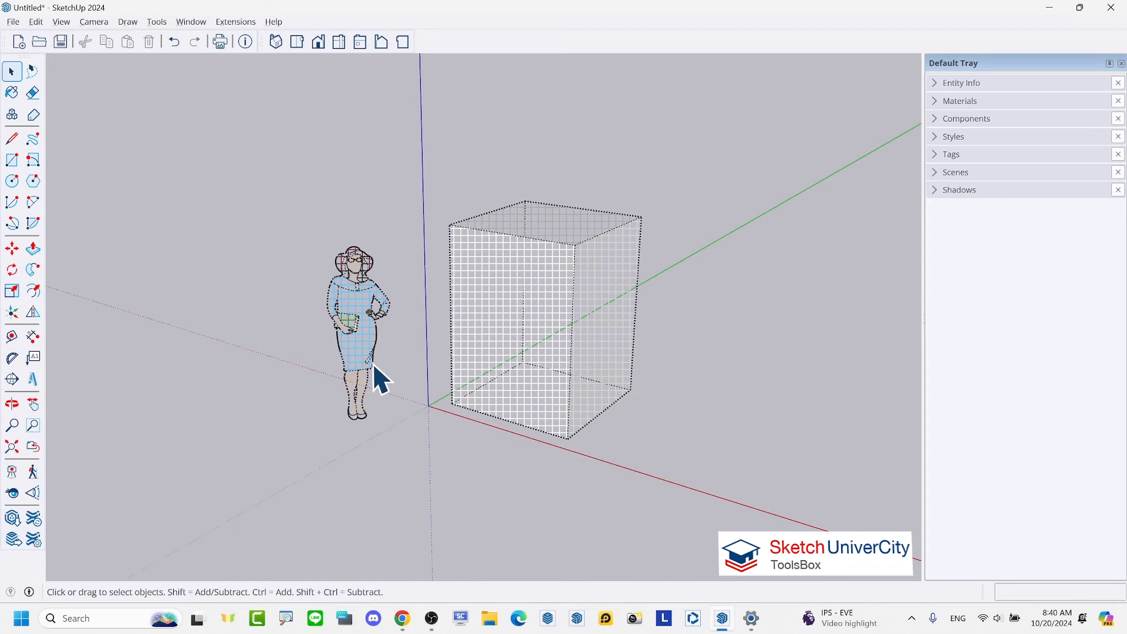
{"action": "scroll", "coordinate": [378, 378], "scroll_direction": "down", "scroll_amount": 1}
- Toggle Hidden Geometry and Hidden Objects off and back on, leaving both enabled
{"action": "left_click", "coordinate": [60, 23]}
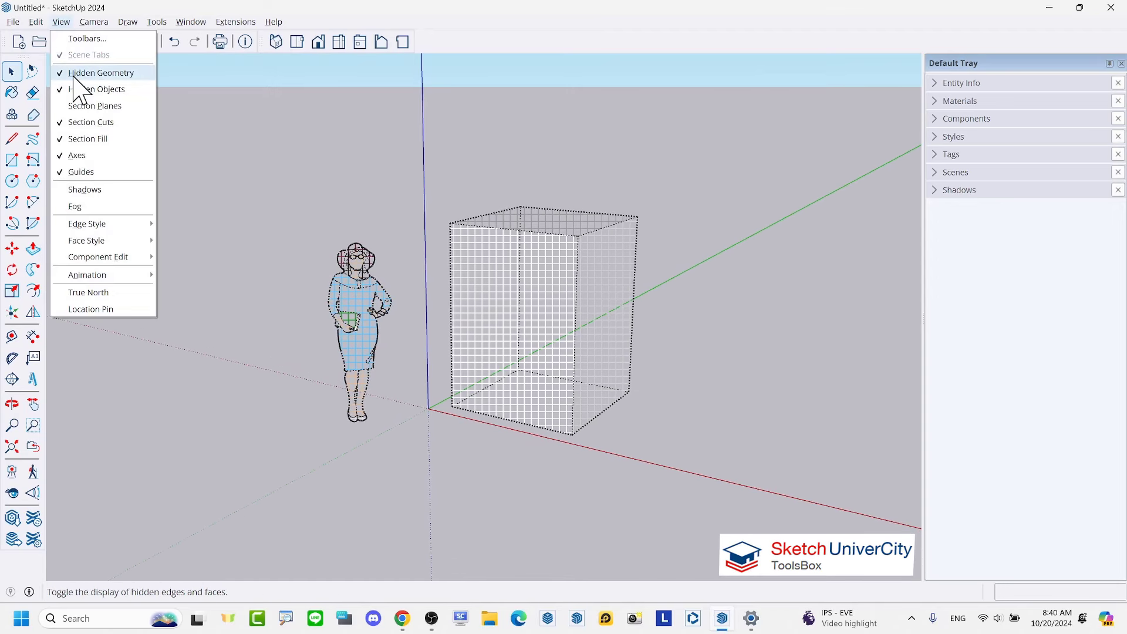
{"action": "left_click", "coordinate": [73, 74]}
{"action": "left_click", "coordinate": [61, 24]}
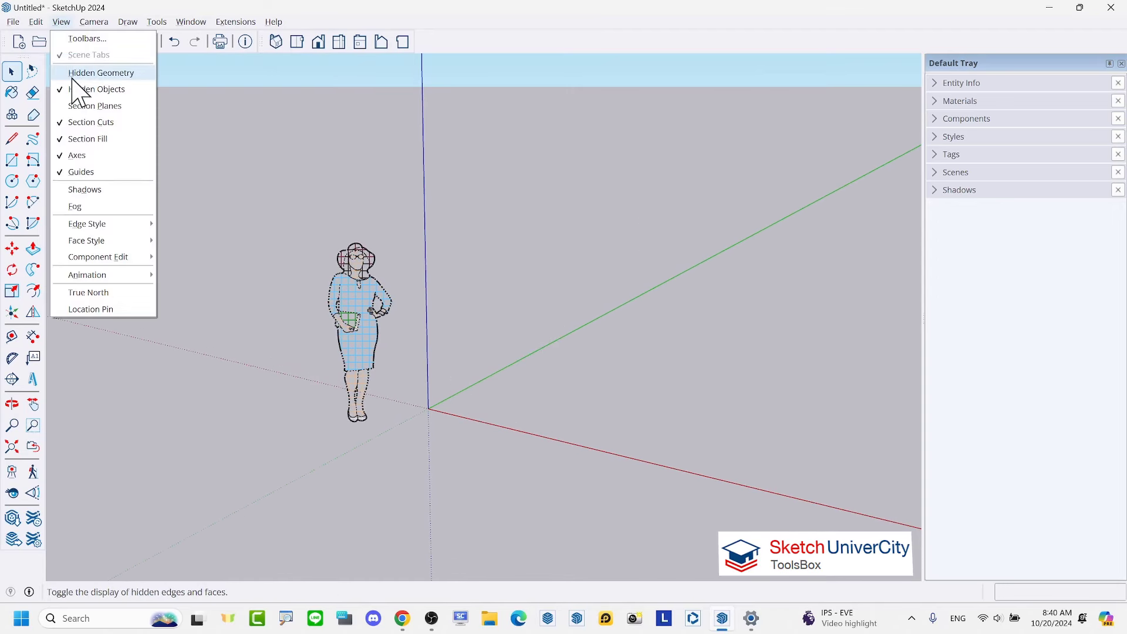
{"action": "left_click", "coordinate": [72, 86]}
{"action": "left_click", "coordinate": [61, 21]}
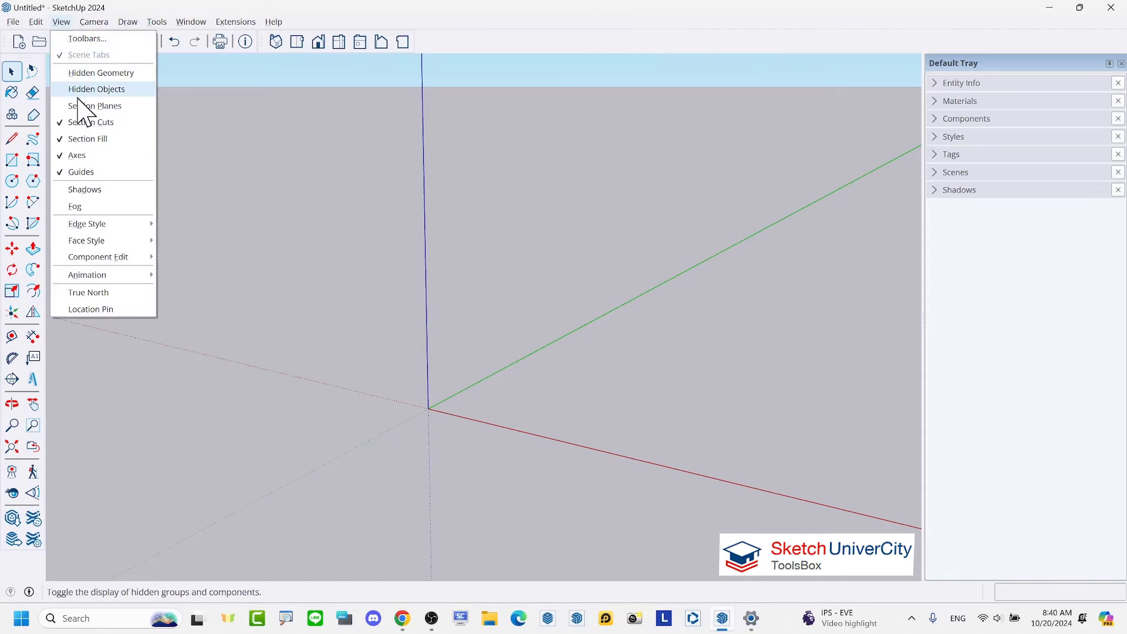
{"action": "left_click", "coordinate": [78, 85]}
{"action": "left_click", "coordinate": [61, 22]}
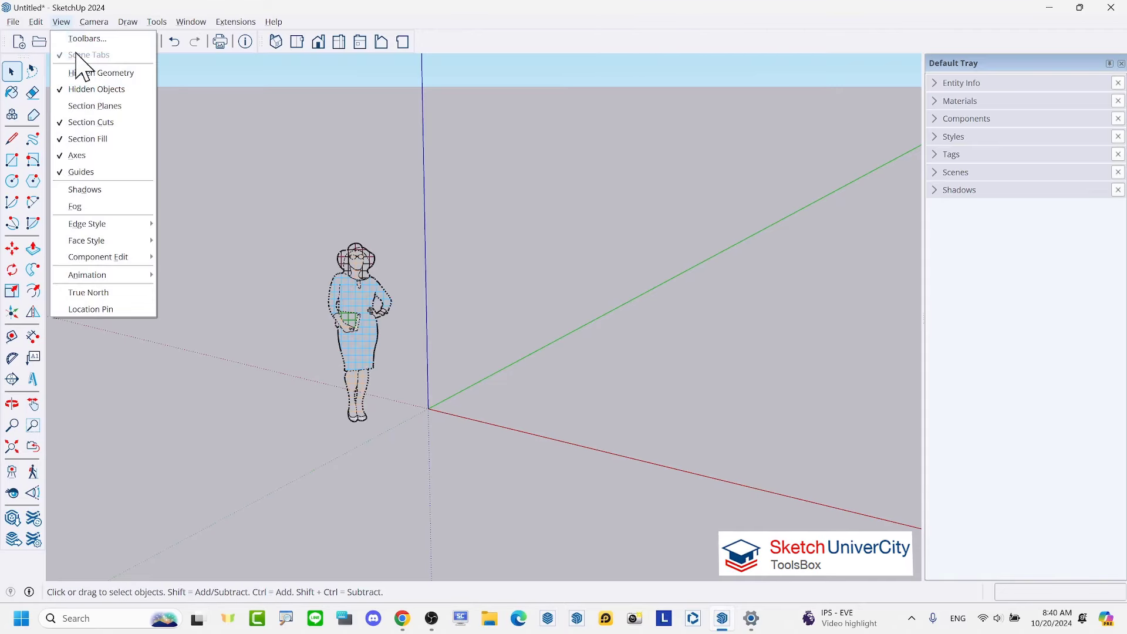
{"action": "left_click", "coordinate": [78, 72]}
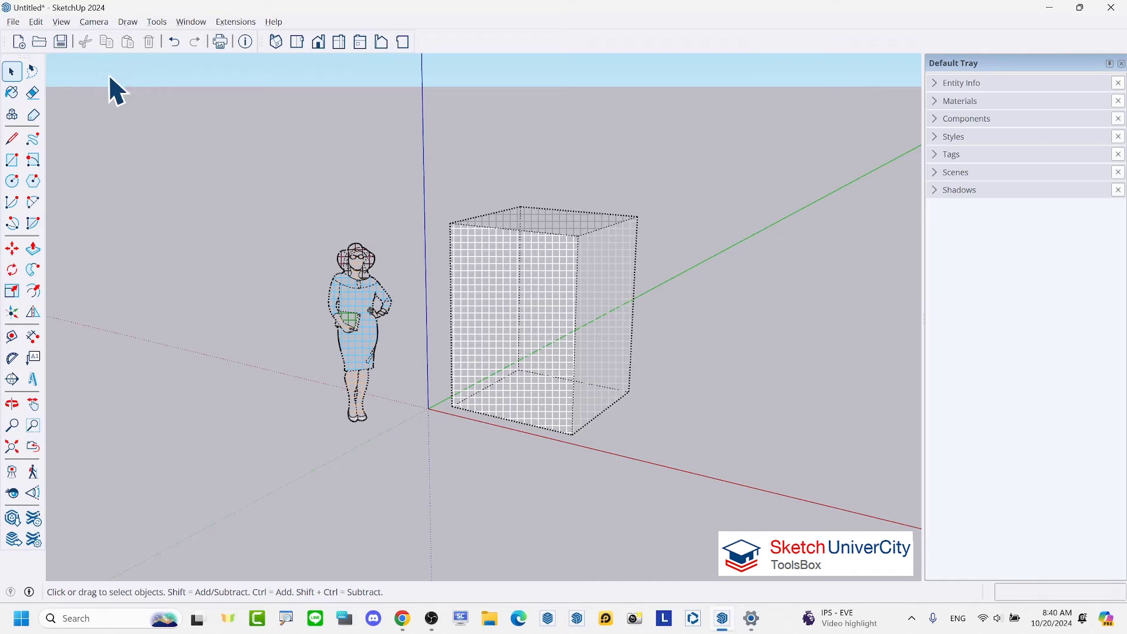
- Window-select the ghosted figure and box and unhide them
{"action": "left_click", "coordinate": [12, 140]}
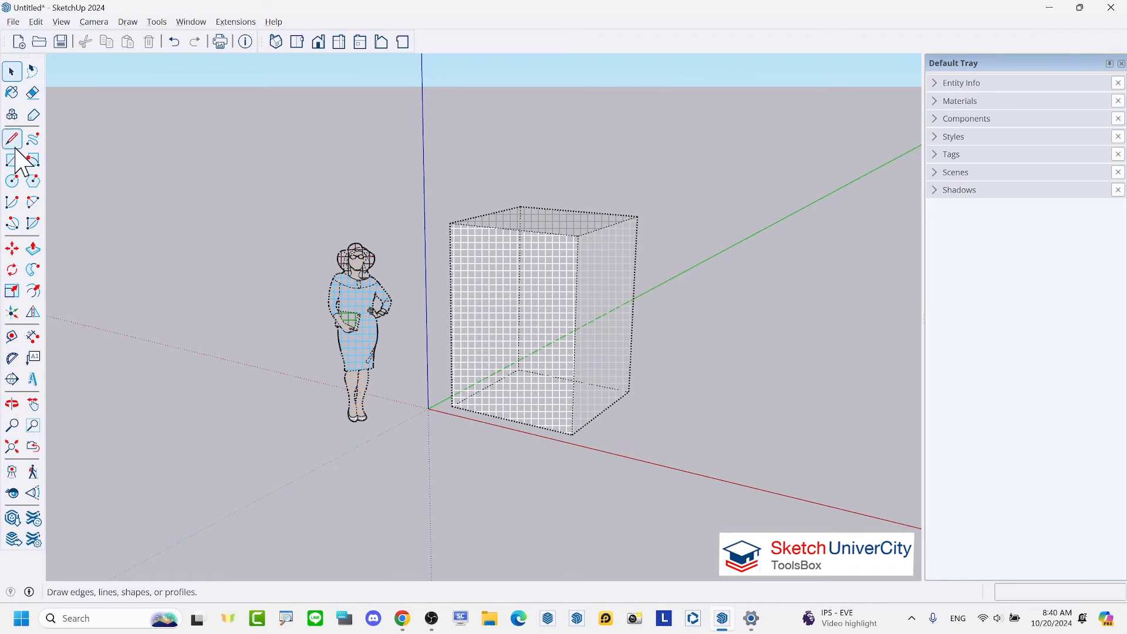
{"action": "key", "text": "space"}
{"action": "left_click", "coordinate": [61, 22]}
{"action": "mouse_move", "coordinate": [270, 122]}
{"action": "left_mouse_down"}
{"action": "mouse_move", "coordinate": [655, 406]}
{"action": "mouse_move", "coordinate": [800, 543]}
{"action": "left_mouse_up"}
{"action": "scroll", "coordinate": [487, 306], "scroll_direction": "up", "scroll_amount": 2}
{"action": "right_click", "coordinate": [468, 242]}
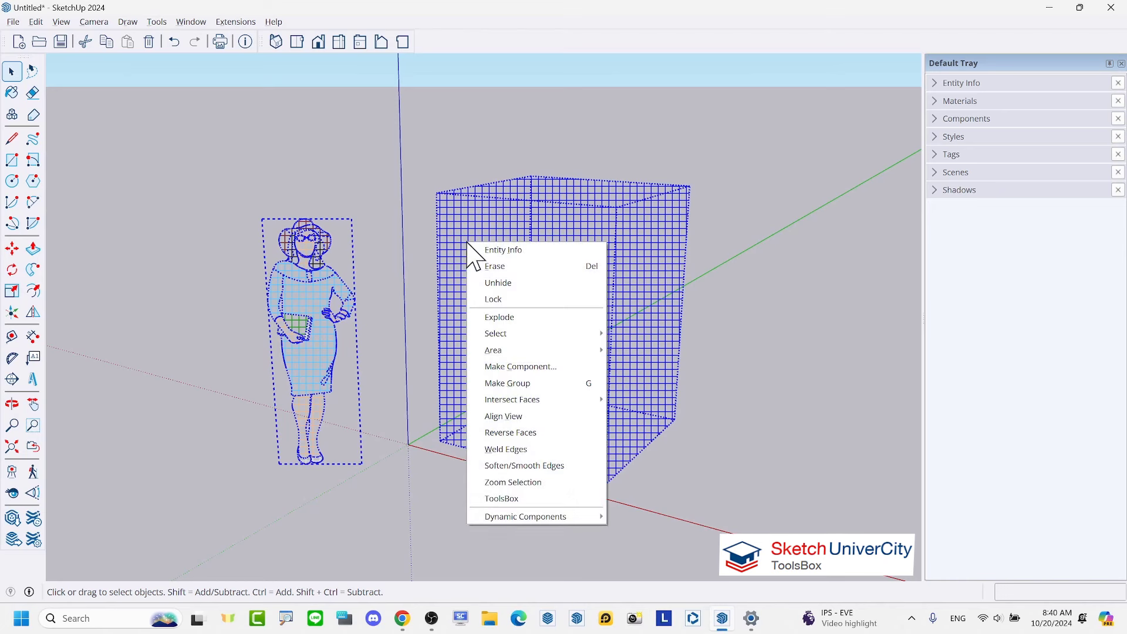
{"action": "left_click", "coordinate": [534, 285]}
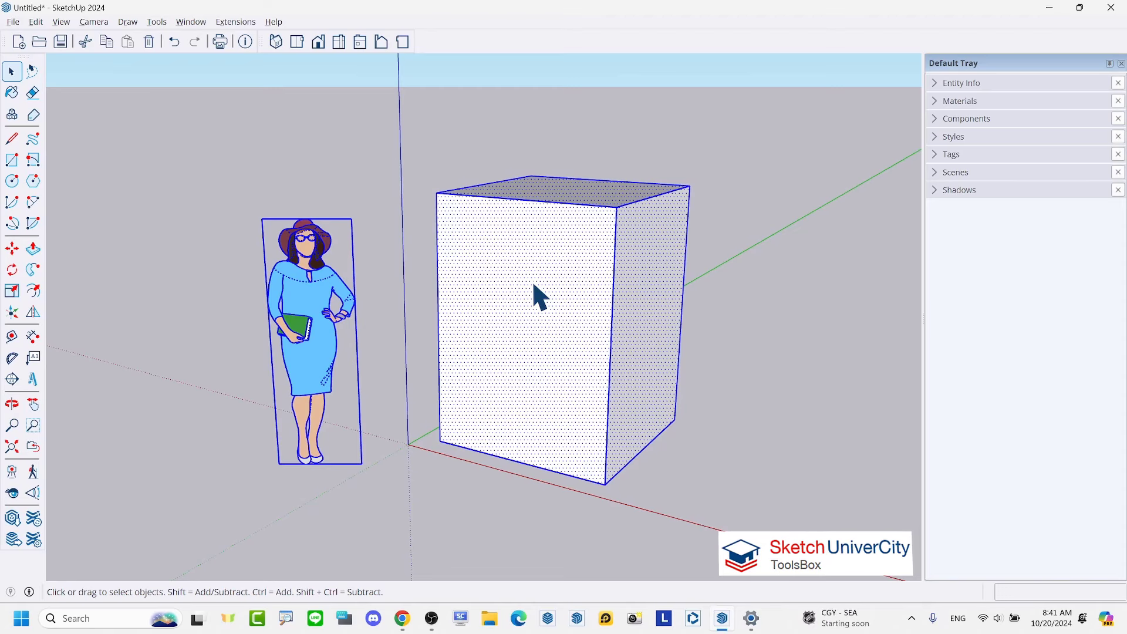
- Deselect and undo the unhide so both objects are hidden again
{"action": "left_click", "coordinate": [405, 121]}
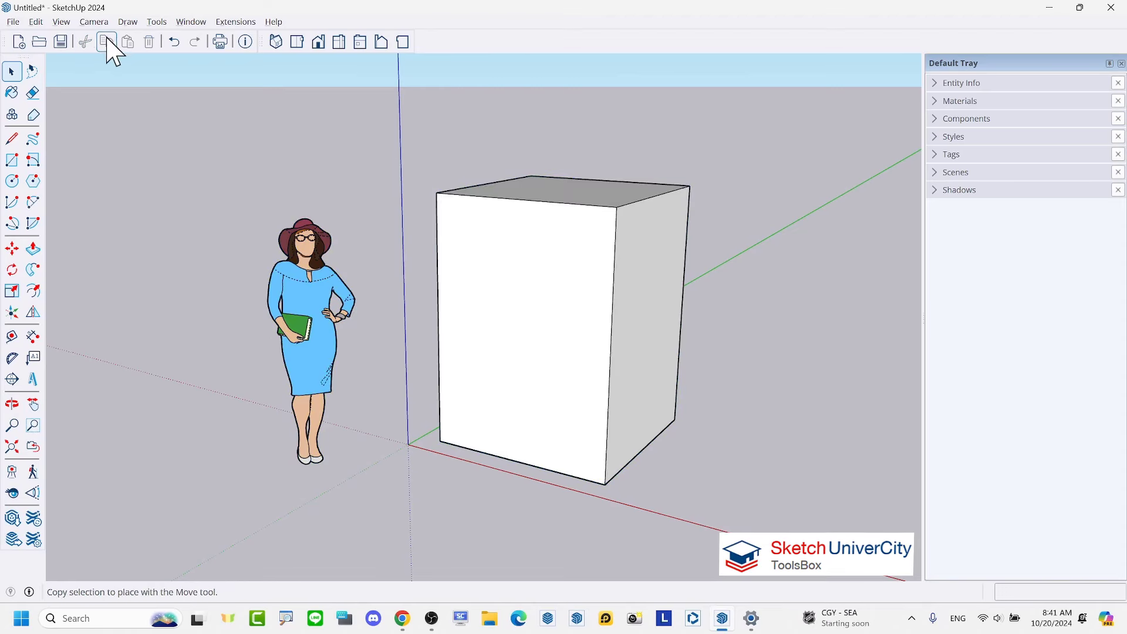
{"action": "left_click", "coordinate": [171, 42]}
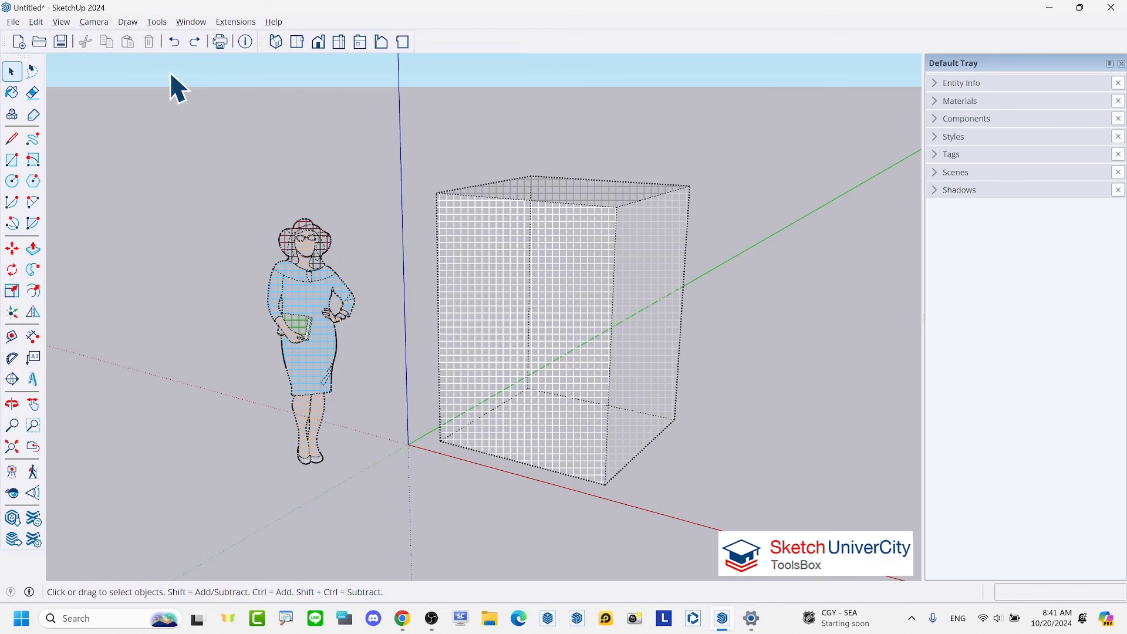
{"action": "left_click", "coordinate": [56, 22]}
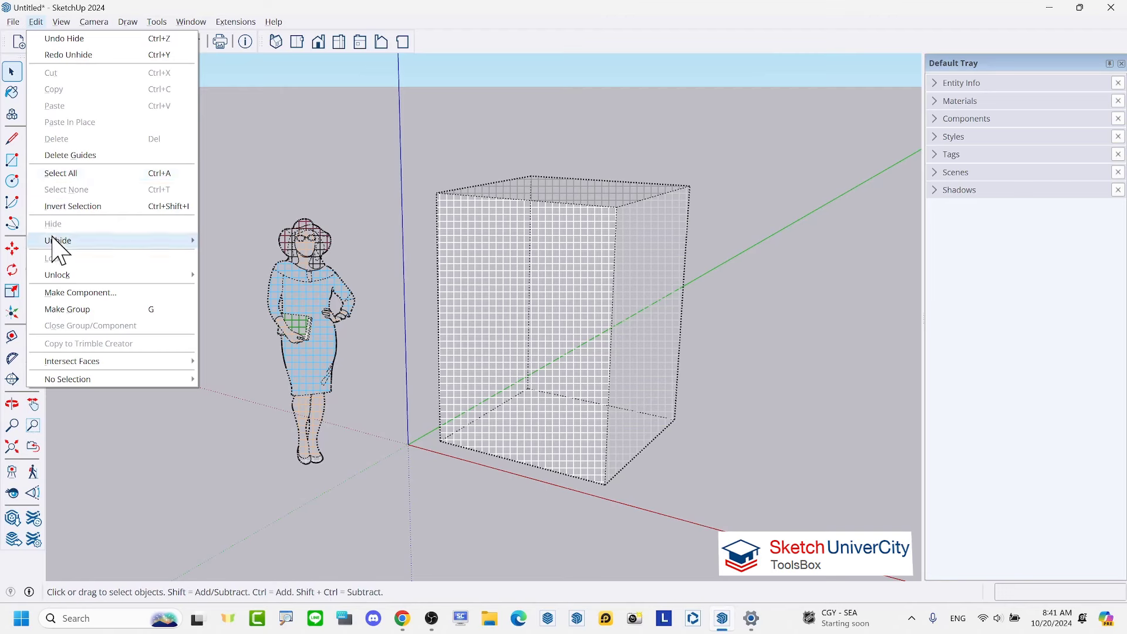
{"action": "mouse_move", "coordinate": [59, 240]}
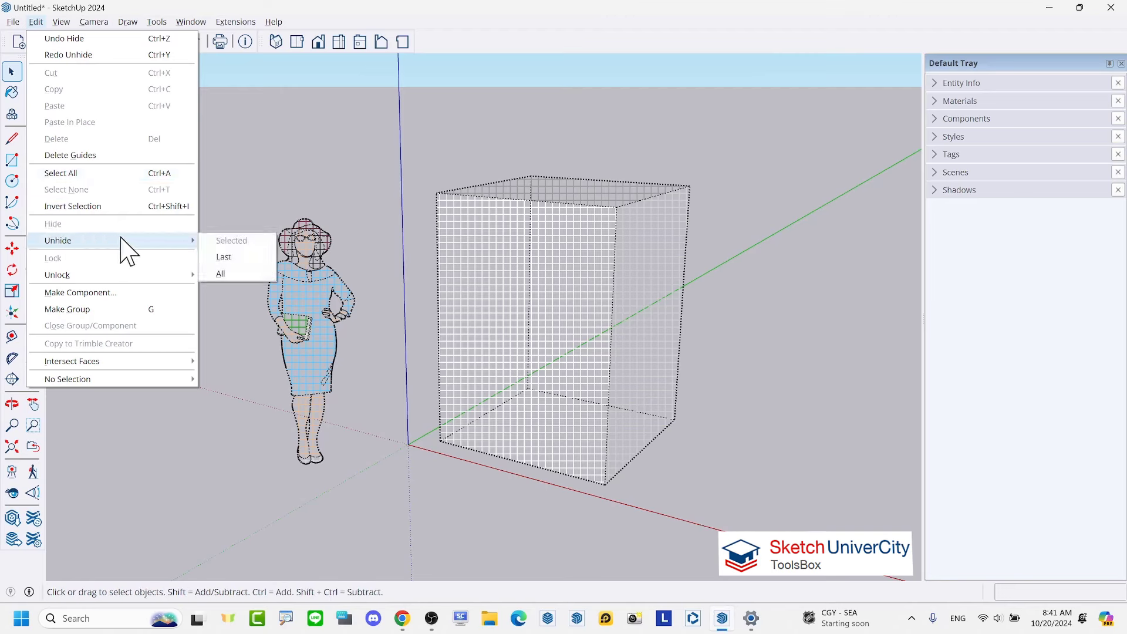
- Unhide everything and turn off the Hidden Geometry display
{"action": "left_click", "coordinate": [220, 274]}
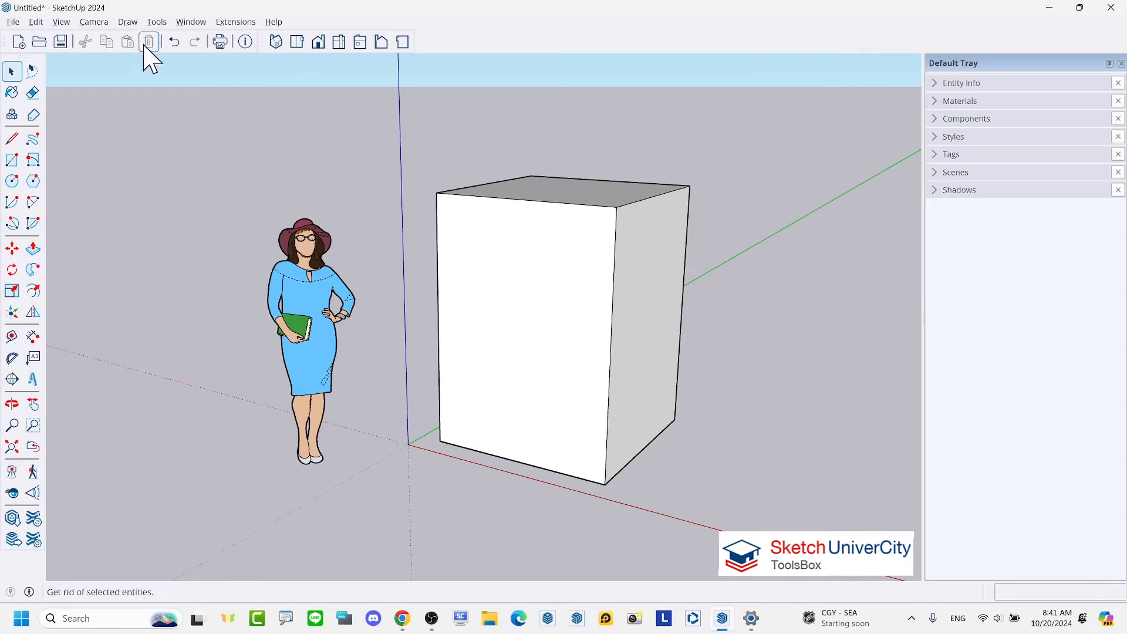
{"action": "left_click", "coordinate": [61, 21]}
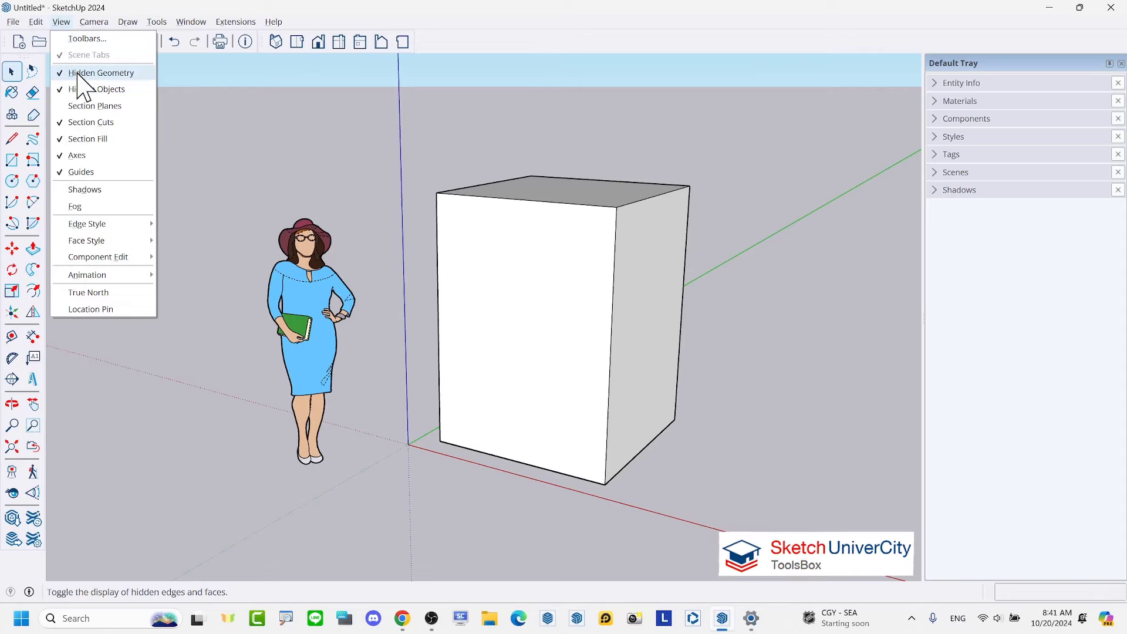
{"action": "left_click", "coordinate": [79, 73]}
{"action": "left_click", "coordinate": [61, 22]}
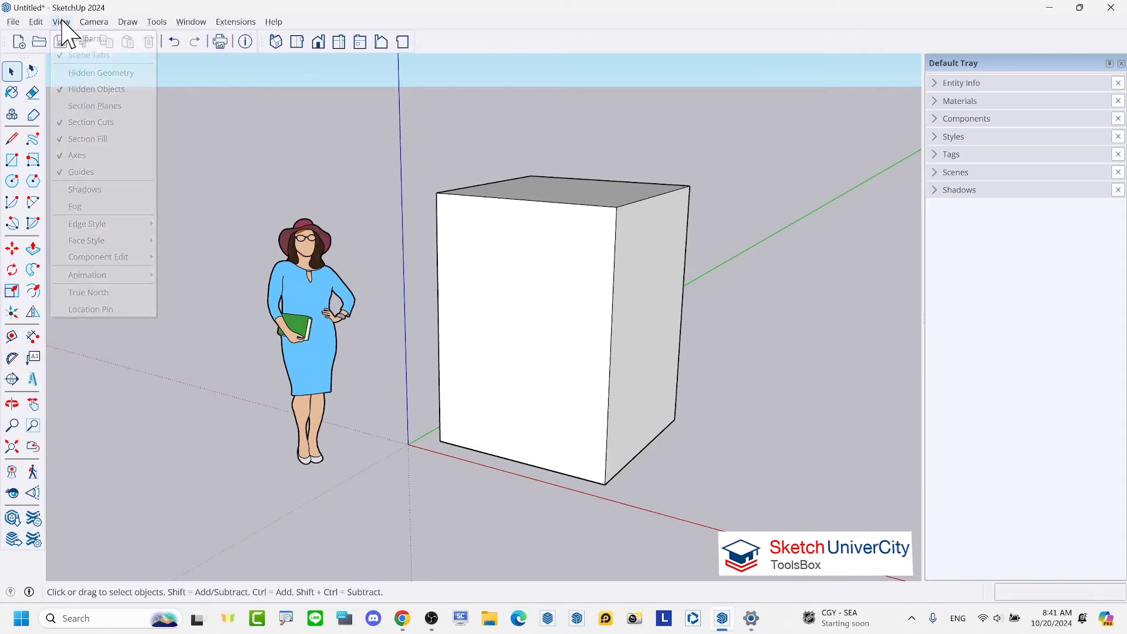
{"action": "left_click", "coordinate": [84, 94]}
- Compare selecting the figure component, a single box face, and the whole box; then switch to the browser
{"action": "mouse_move", "coordinate": [327, 221]}
{"action": "middle_mouse_down"}
{"action": "mouse_move", "coordinate": [454, 239]}
{"action": "mouse_move", "coordinate": [428, 270]}
{"action": "middle_mouse_up"}
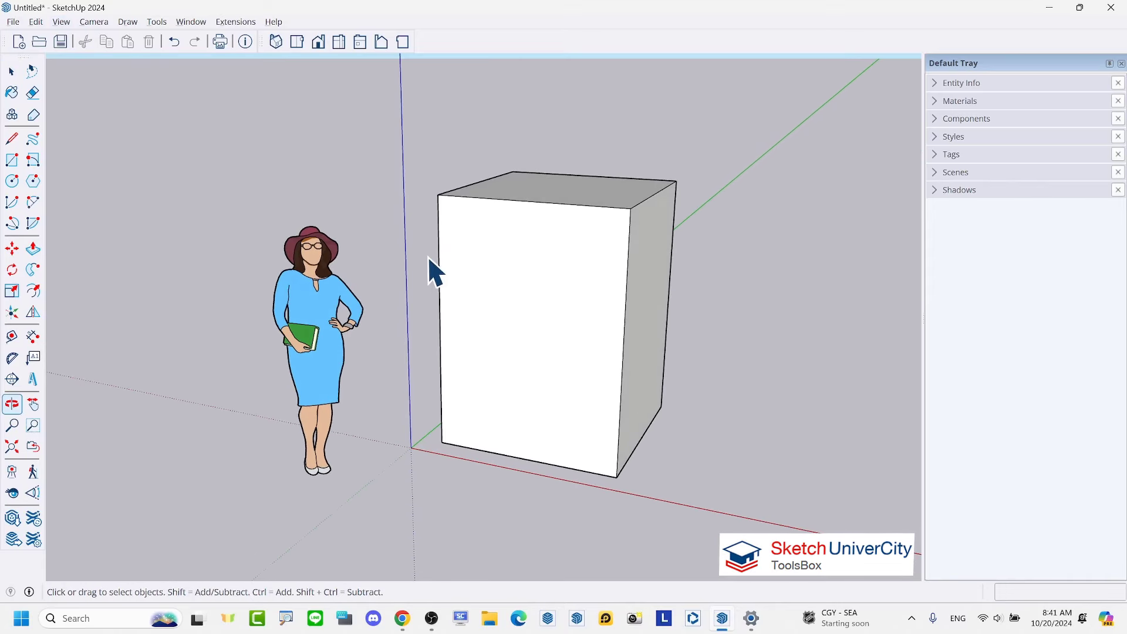
{"action": "left_click", "coordinate": [314, 286]}
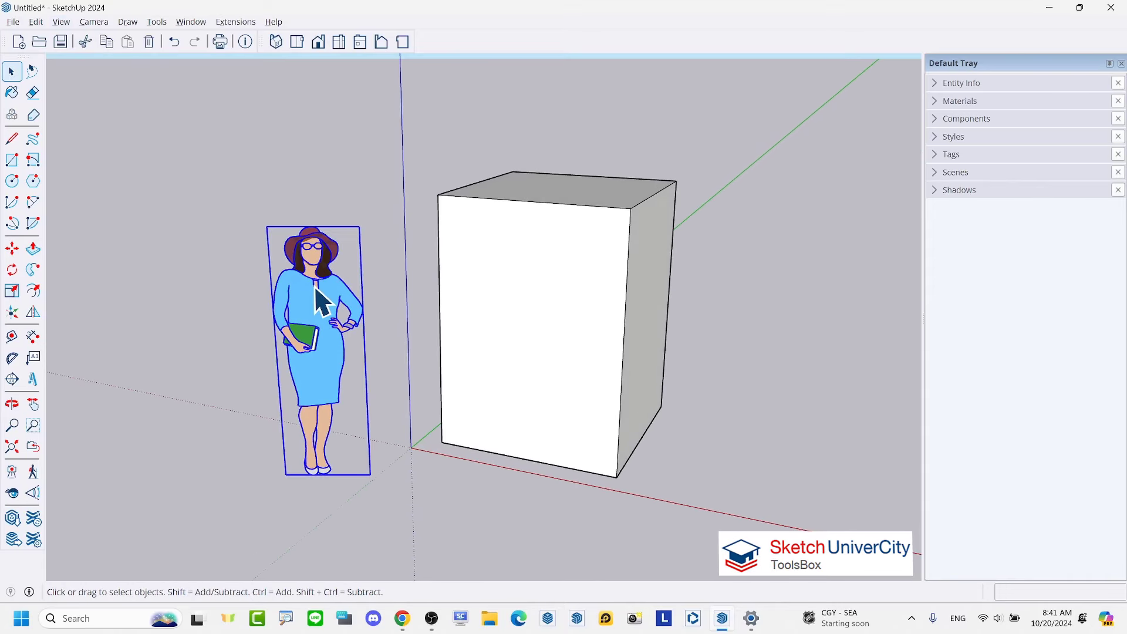
{"action": "left_click", "coordinate": [530, 256]}
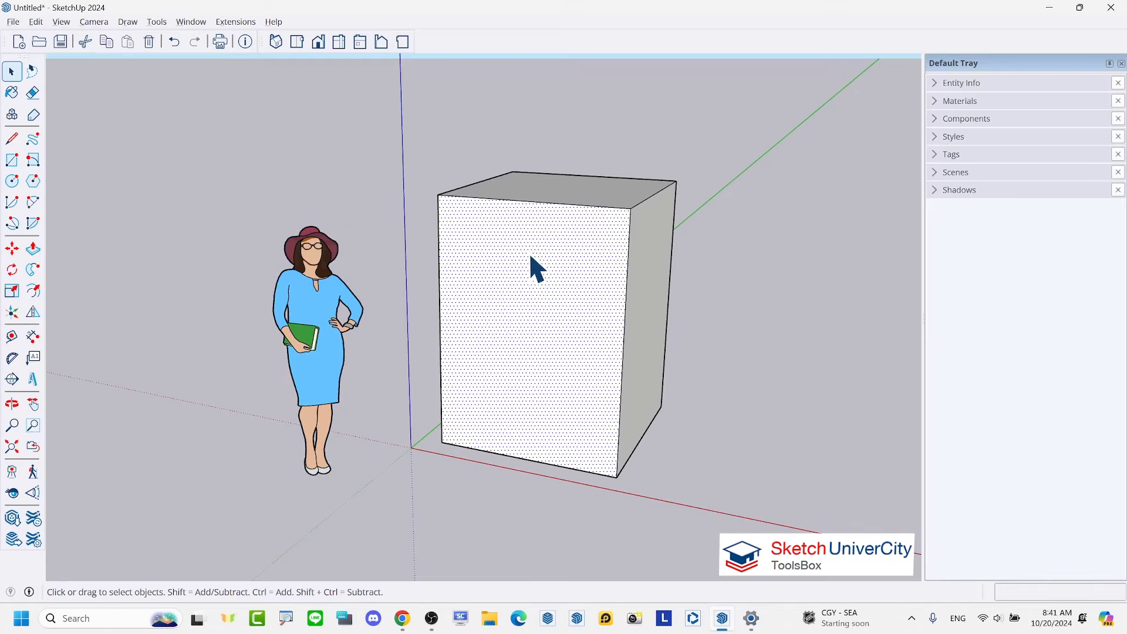
{"action": "left_click", "coordinate": [322, 329]}
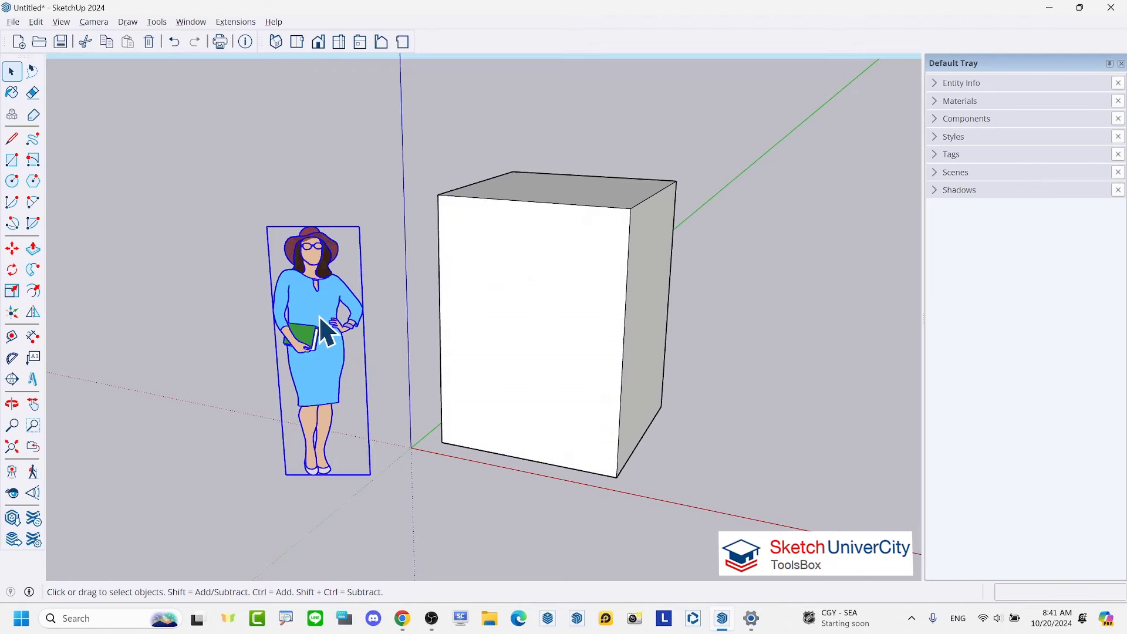
{"action": "left_click", "coordinate": [519, 305]}
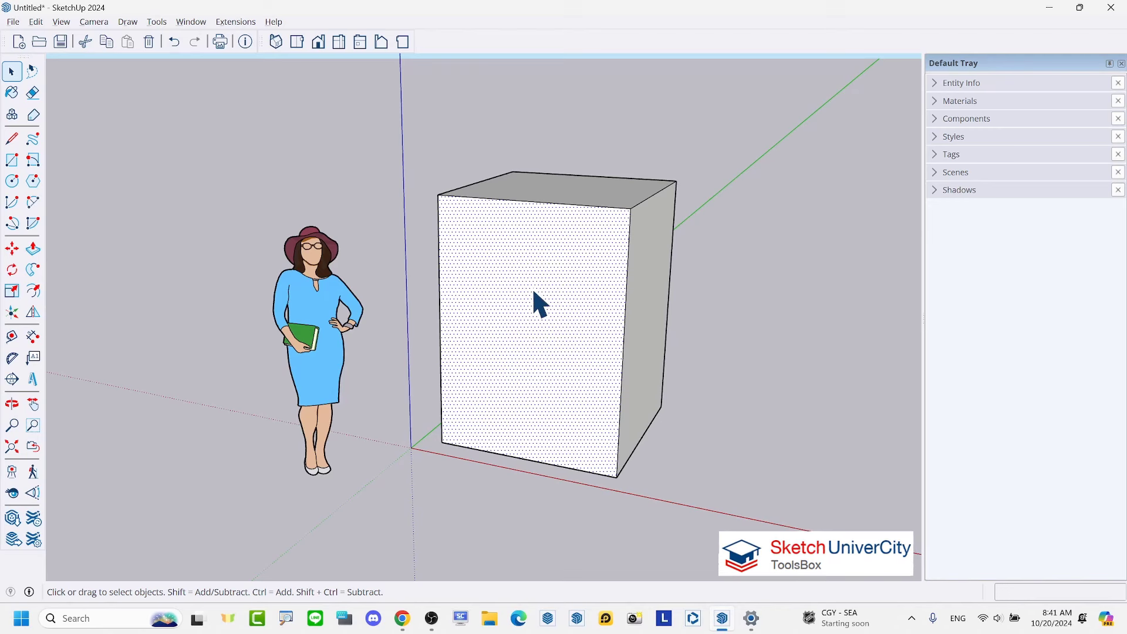
{"action": "triple_click", "coordinate": [541, 306]}
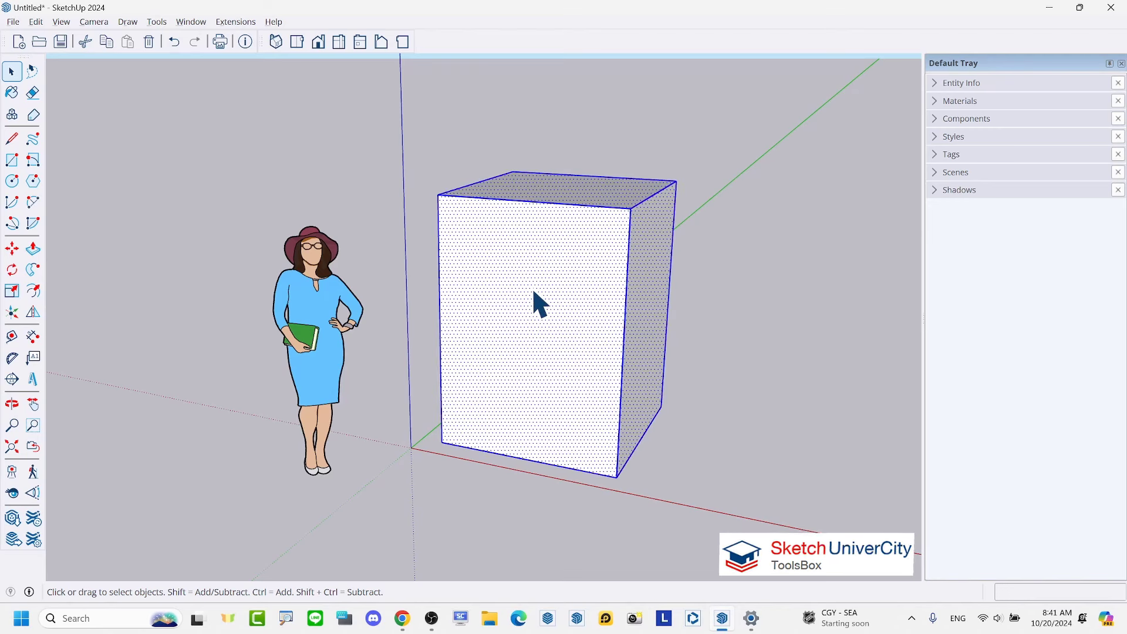
{"action": "scroll", "coordinate": [387, 389], "scroll_direction": "up", "scroll_amount": 2}
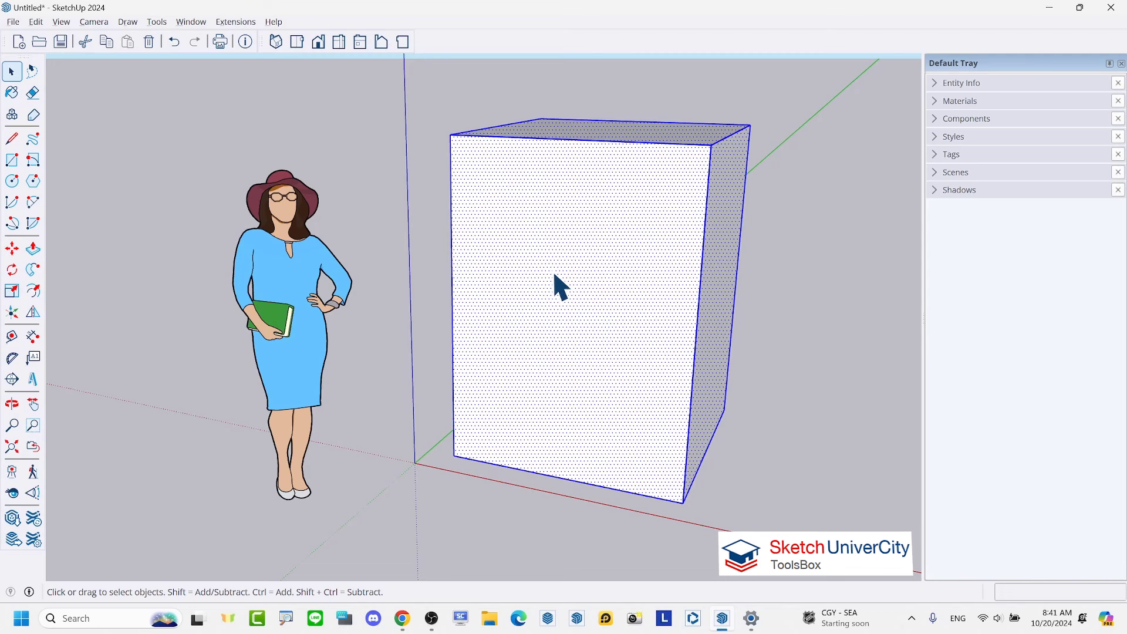
{"action": "mouse_move", "coordinate": [401, 618]}
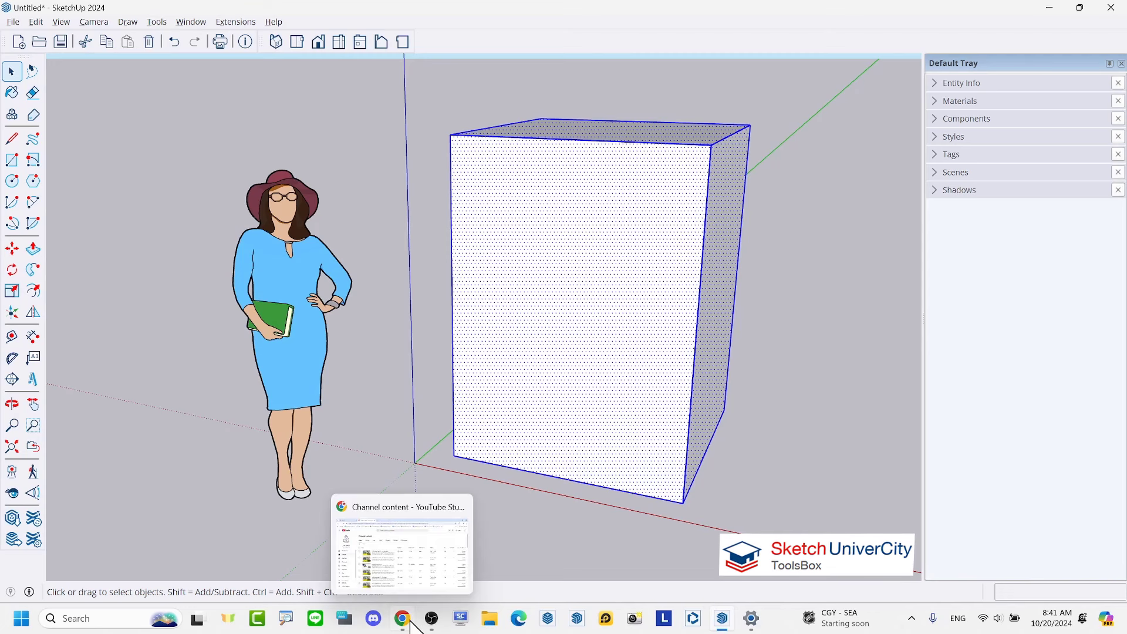
{"action": "left_click", "coordinate": [411, 624]}
- Ask Claude 'loose geometry คืออะไรในโปรแกรม sketchup' in the chat
{"action": "left_click", "coordinate": [92, 14]}
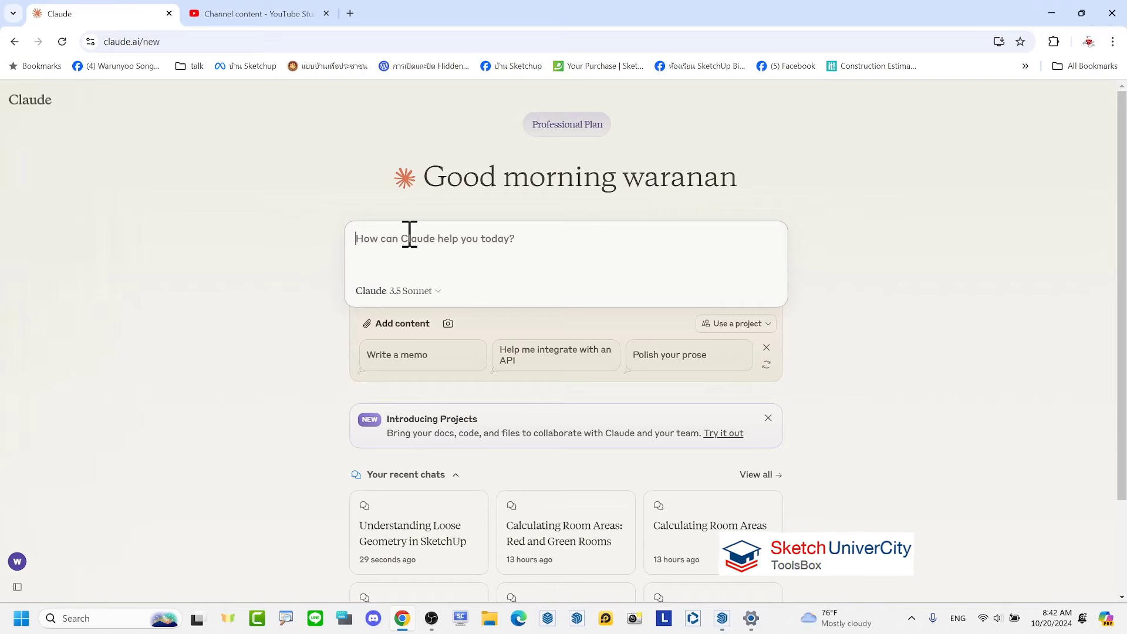
{"action": "type", "text": "("}
{"action": "type", "text": "se geometry ค"}
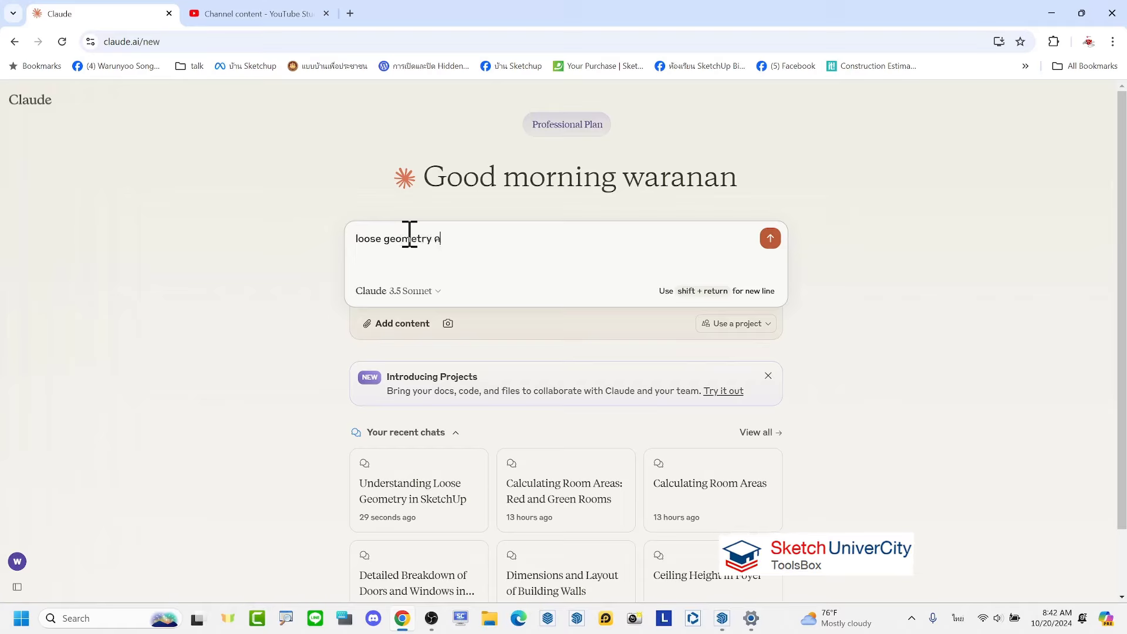
{"action": "type", "text": "ืออะไรในโปรแรกม sketchup"}
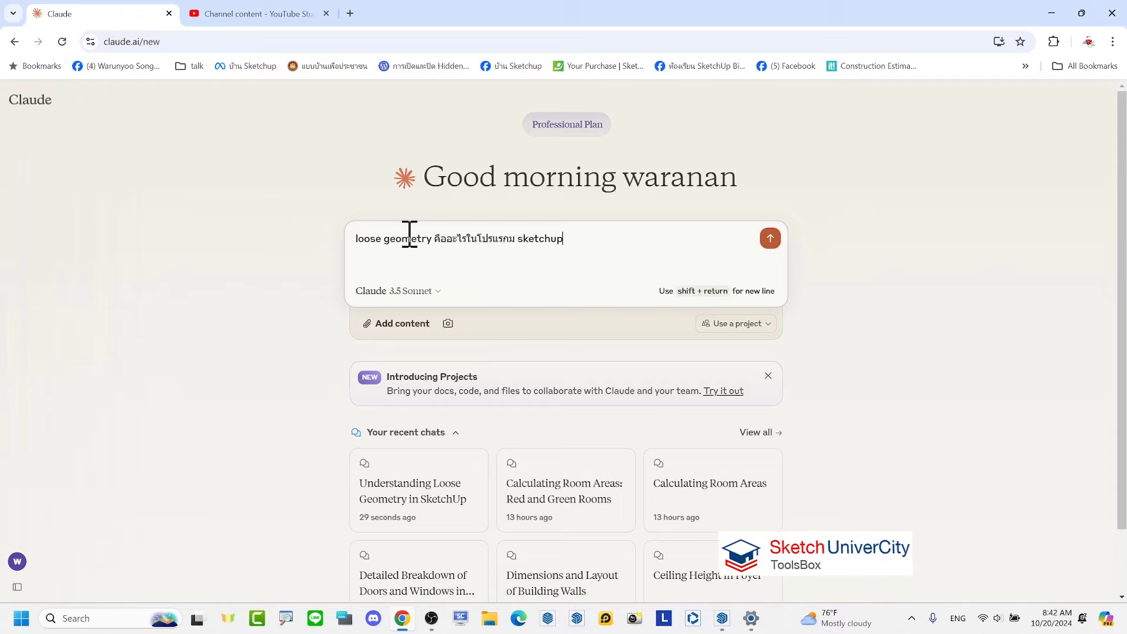
{"action": "key", "text": "Return"}
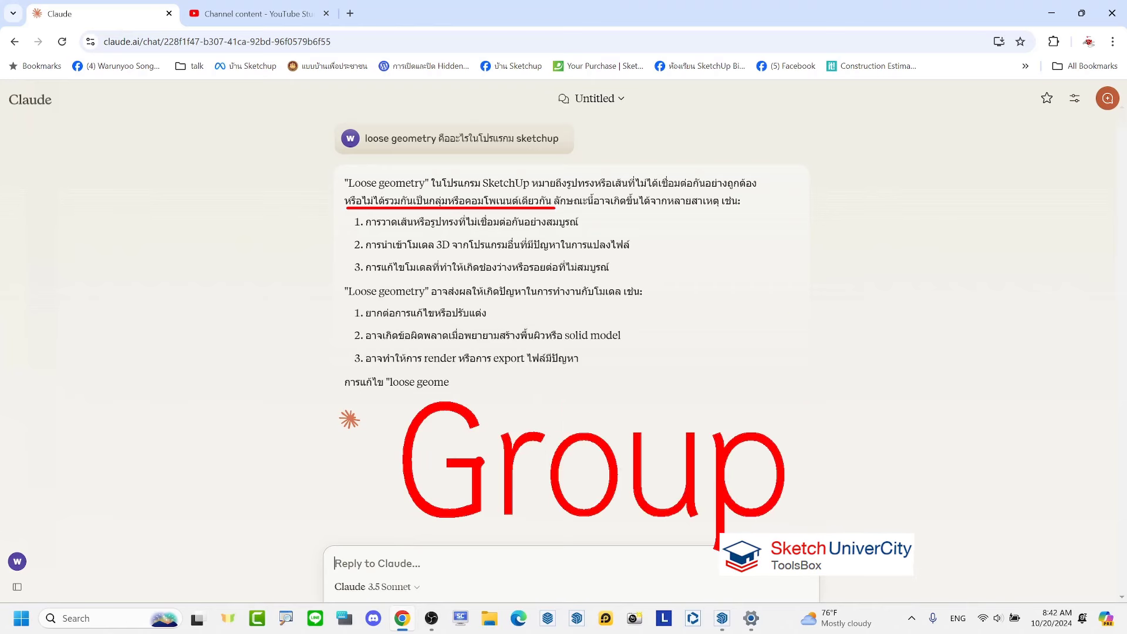
- Read Claude's full reply on loose geometry fixes like Intersect Faces, Sticky and cleanup plugins
{"action": "right_click", "coordinate": [343, 285]}
{"action": "left_click", "coordinate": [506, 170]}
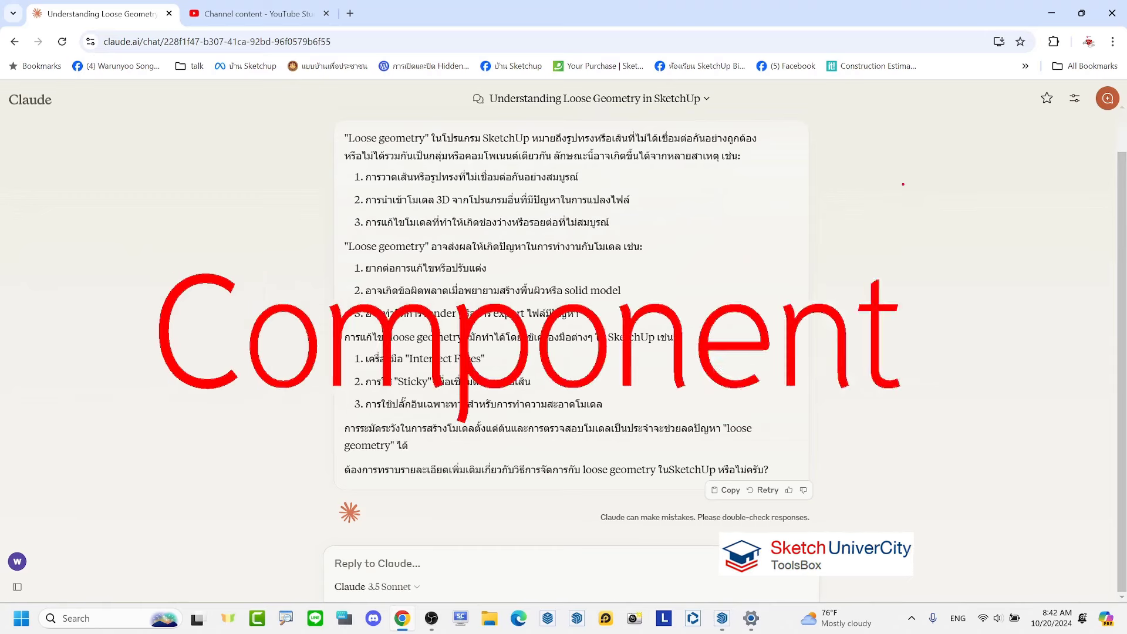
{"action": "right_click", "coordinate": [722, 300]}
{"action": "left_click", "coordinate": [807, 246]}
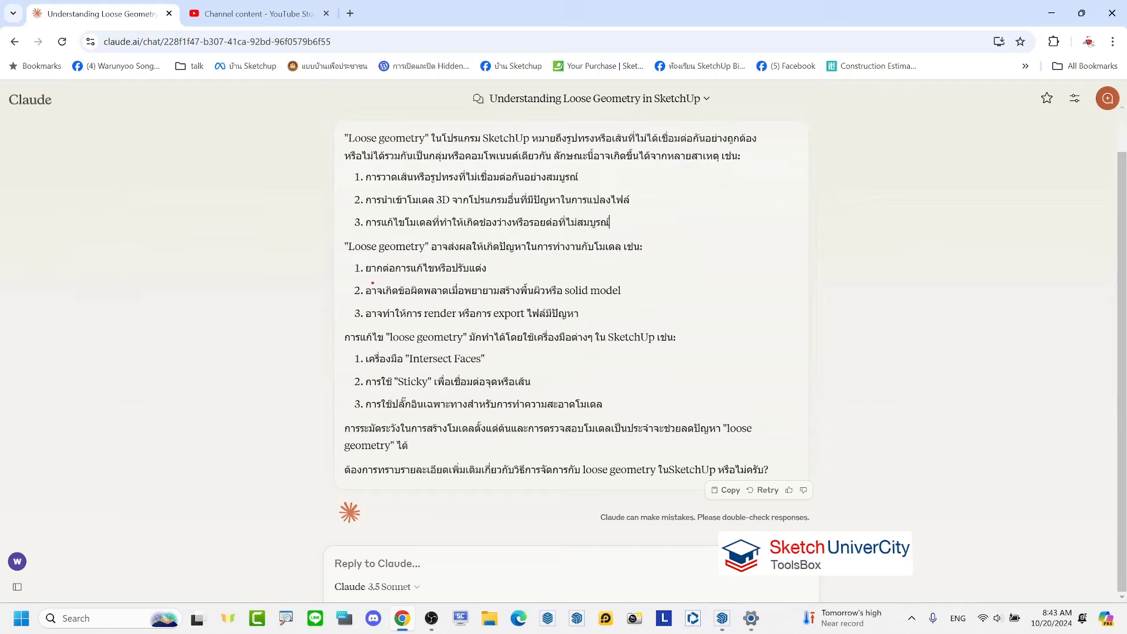
{"action": "left_click_drag", "start_coordinate": [433, 274], "coordinate": [483, 275]}
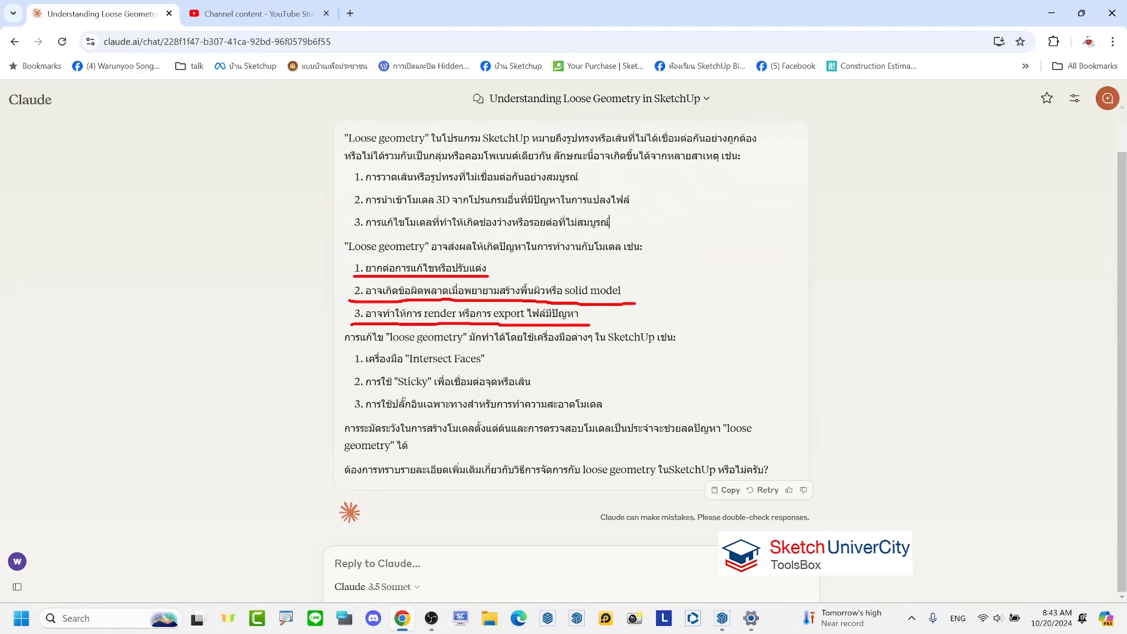
- Return to the SketchUp model and deselect the box
{"action": "left_click", "coordinate": [722, 618]}
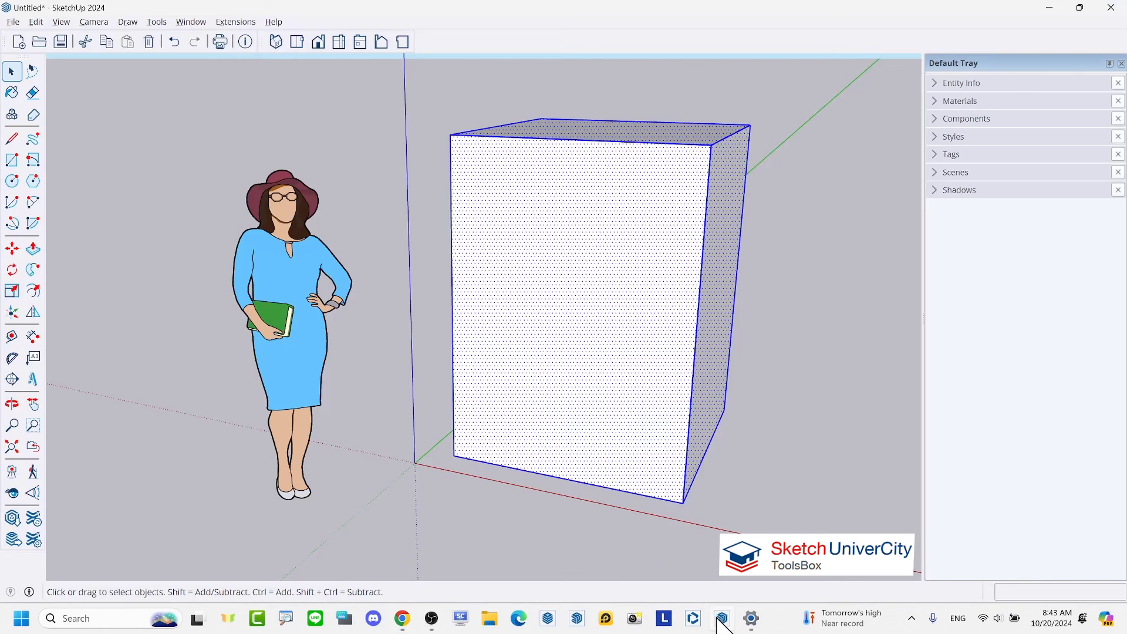
{"action": "scroll", "coordinate": [400, 315], "scroll_direction": "down", "scroll_amount": 3}
{"action": "scroll", "coordinate": [400, 315], "scroll_direction": "down", "scroll_amount": 2}
{"action": "scroll", "coordinate": [615, 327], "scroll_direction": "up", "scroll_amount": 1}
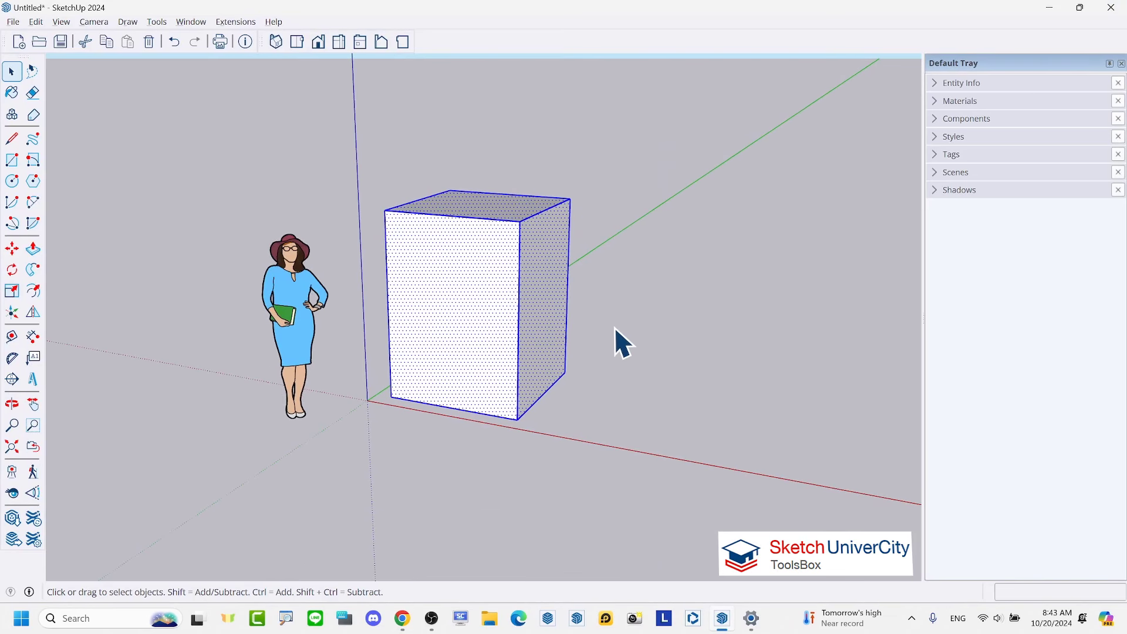
{"action": "left_click", "coordinate": [630, 327]}
{"action": "scroll", "coordinate": [527, 228], "scroll_direction": "up", "scroll_amount": 1}
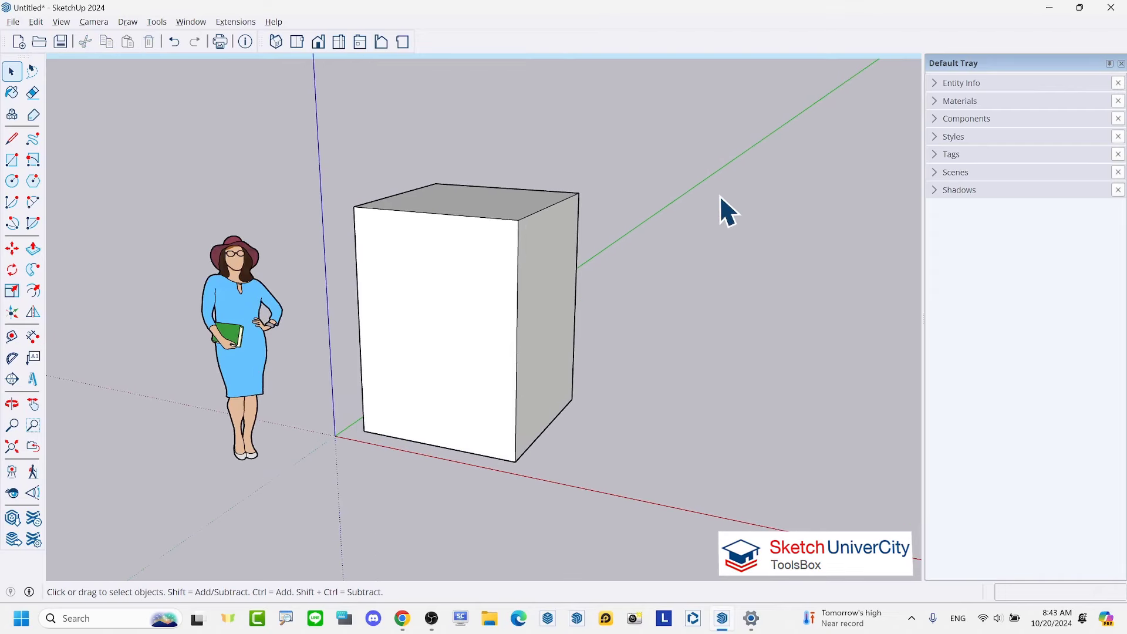
- Move the scale figure about 0.55 m further left
{"action": "key", "text": "m"}
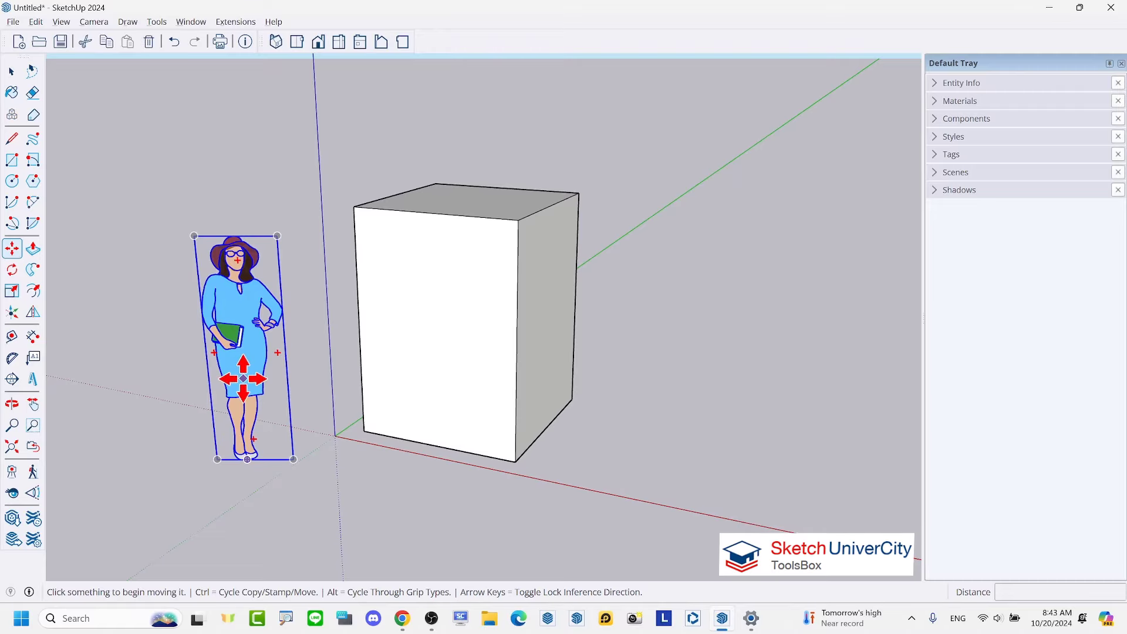
{"action": "left_click", "coordinate": [243, 379]}
{"action": "left_click", "coordinate": [186, 373]}
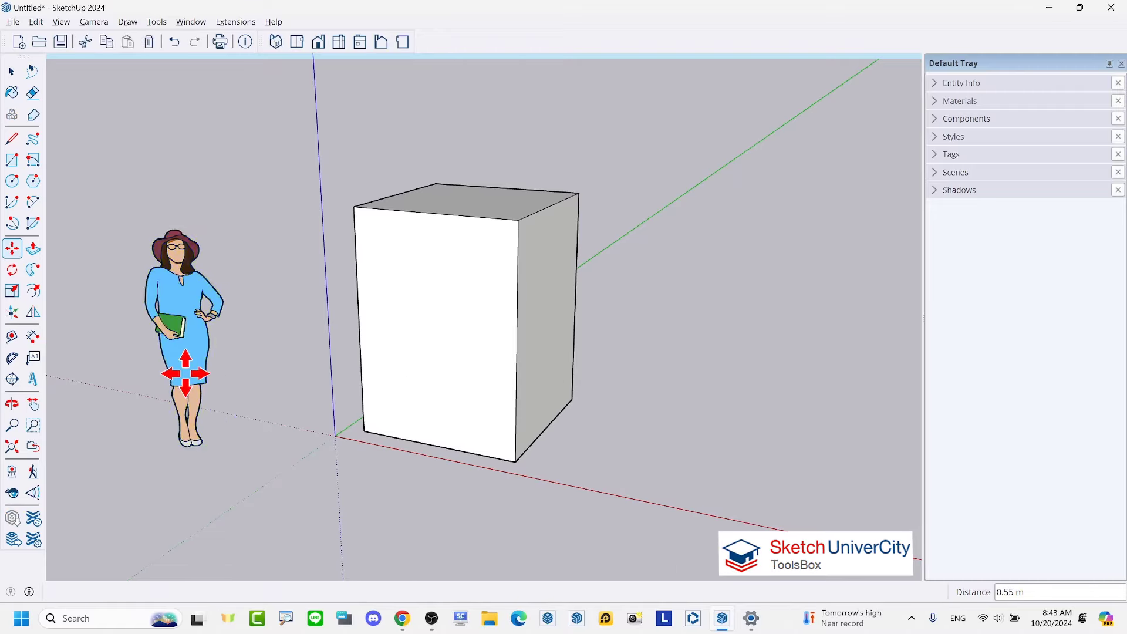
{"action": "scroll", "coordinate": [609, 332], "scroll_direction": "down", "scroll_amount": 2}
{"action": "scroll", "coordinate": [601, 338], "scroll_direction": "up", "scroll_amount": 1}
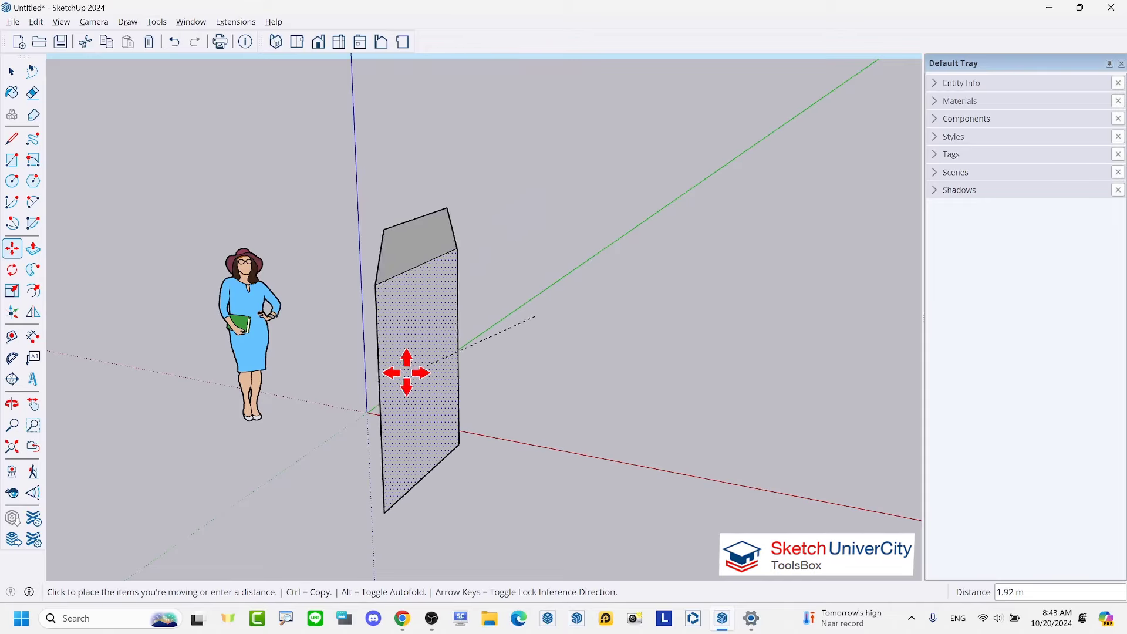
- Set down the dragged face, select the whole box, and move it right and back
{"action": "left_click", "coordinate": [537, 304]}
{"action": "key", "text": "space"}
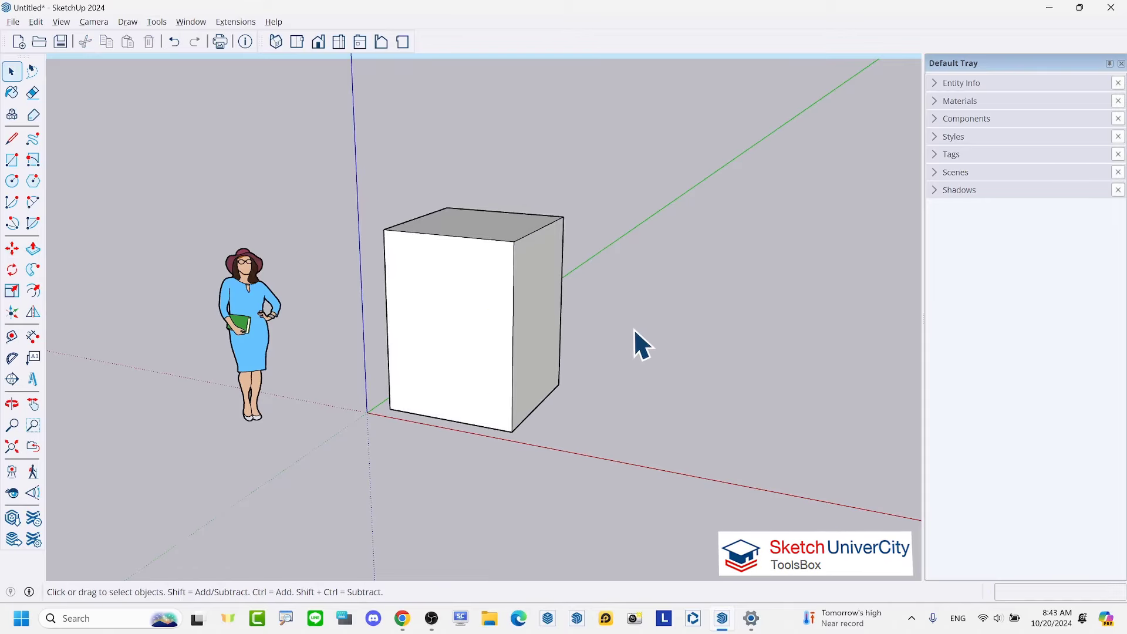
{"action": "triple_click", "coordinate": [415, 272]}
{"action": "scroll", "coordinate": [412, 272], "scroll_direction": "down", "scroll_amount": 2}
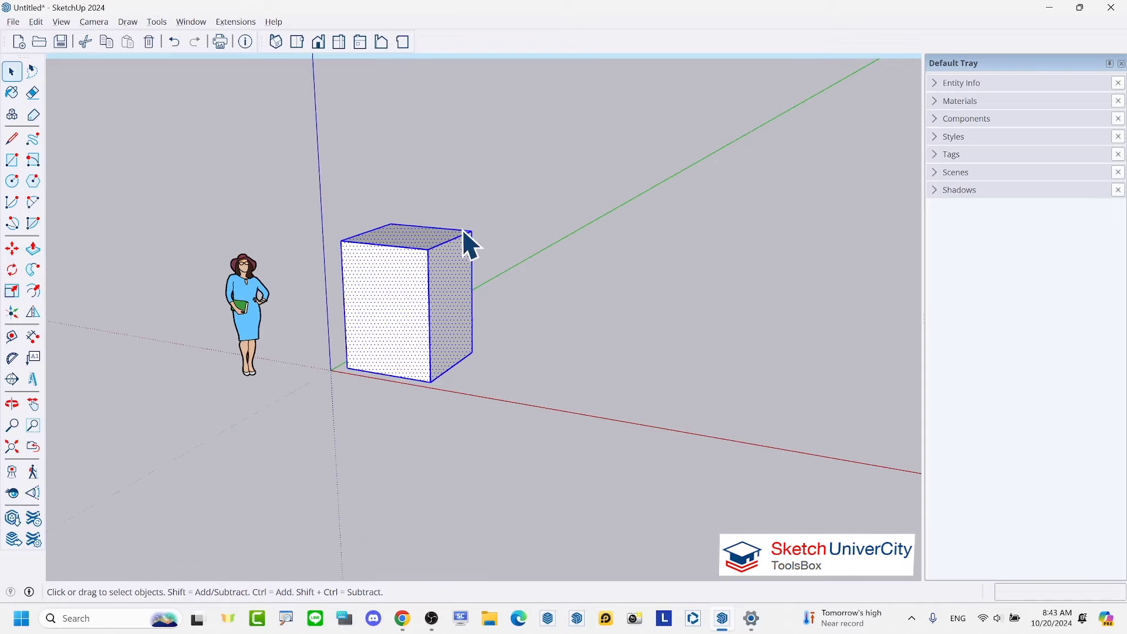
{"action": "scroll", "coordinate": [463, 242], "scroll_direction": "up", "scroll_amount": 2}
{"action": "key", "text": "m"}
{"action": "left_click", "coordinate": [400, 363]}
{"action": "left_click", "coordinate": [584, 308]}
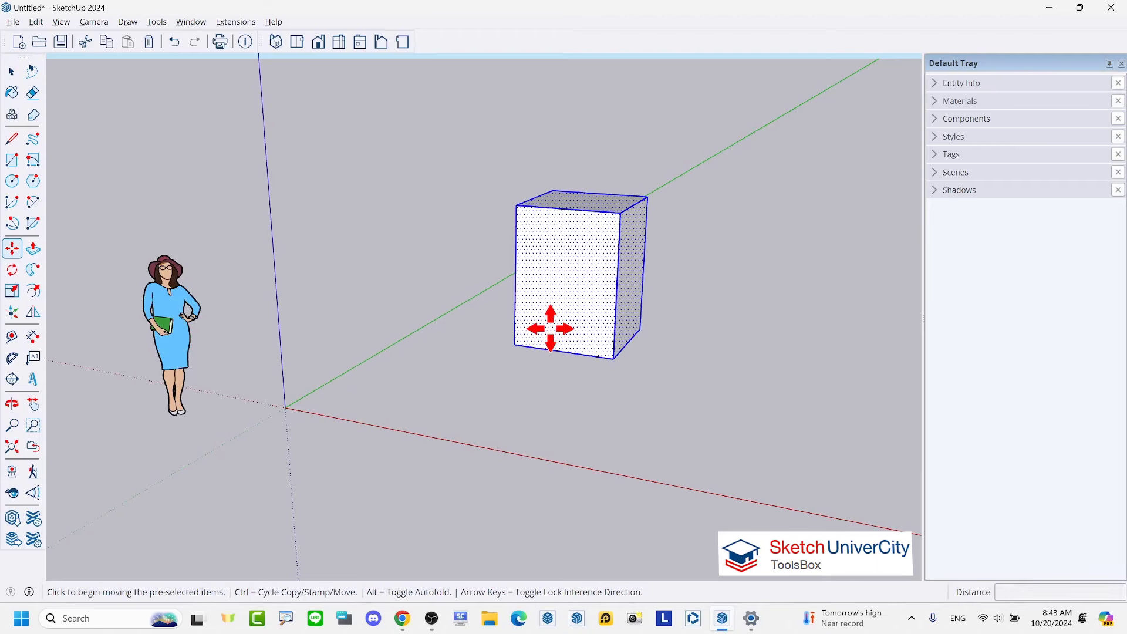
{"action": "left_click", "coordinate": [550, 328]}
{"action": "left_click", "coordinate": [358, 349]}
{"action": "key", "text": "space"}
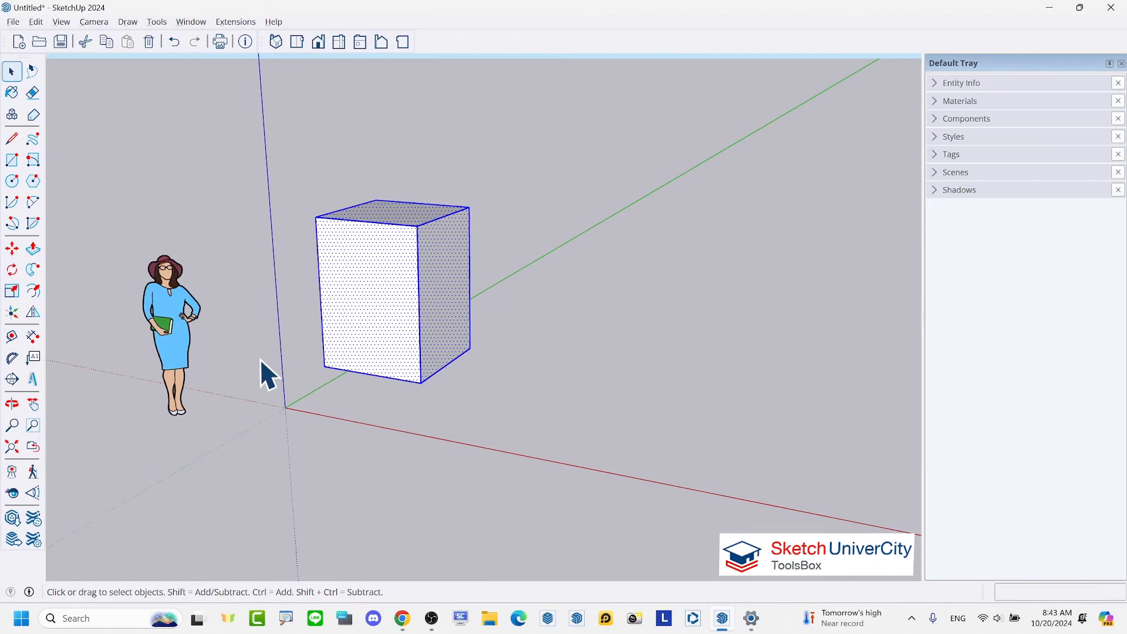
- Move the scale figure out to the right
{"action": "key", "text": "m"}
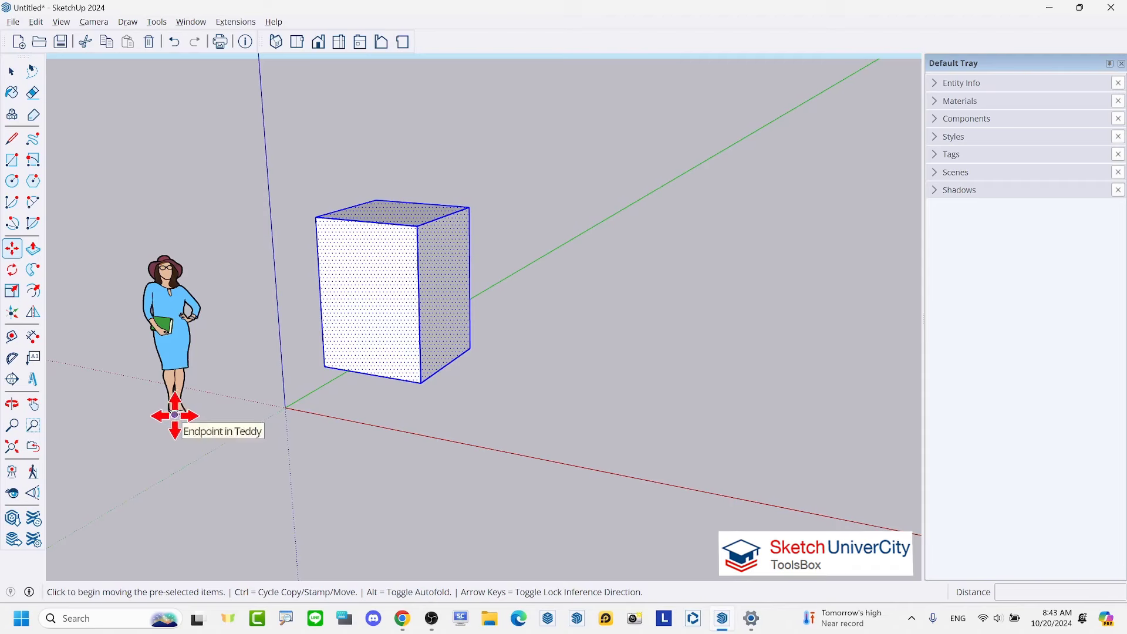
{"action": "left_click", "coordinate": [177, 410]}
{"action": "key", "text": "space"}
{"action": "key", "text": "m"}
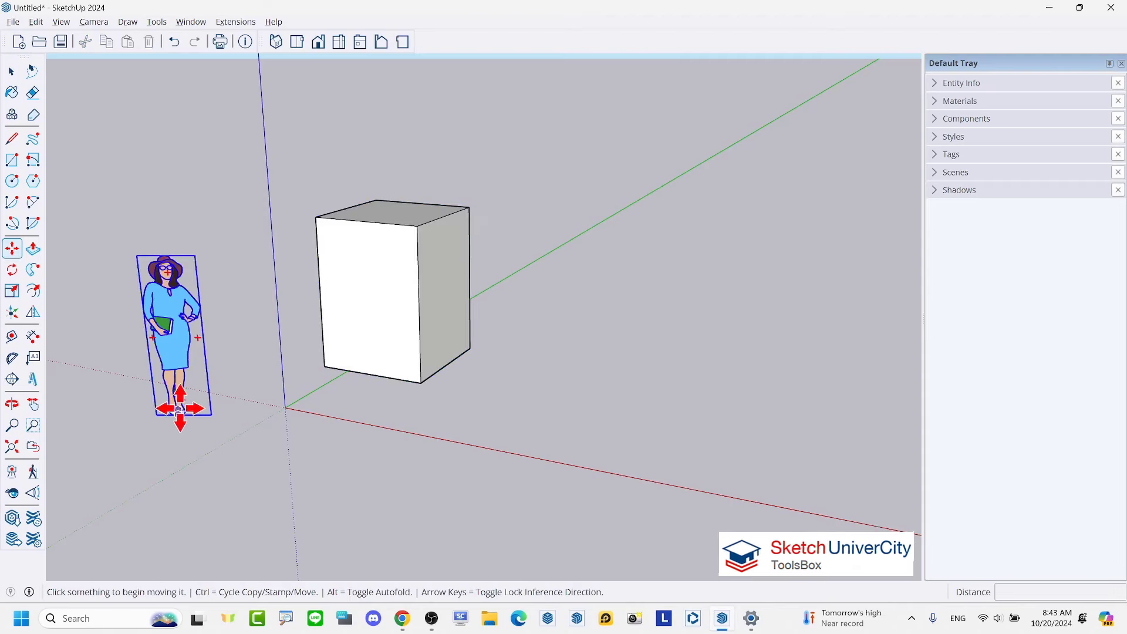
{"action": "left_click", "coordinate": [176, 411]}
{"action": "left_click", "coordinate": [688, 403]}
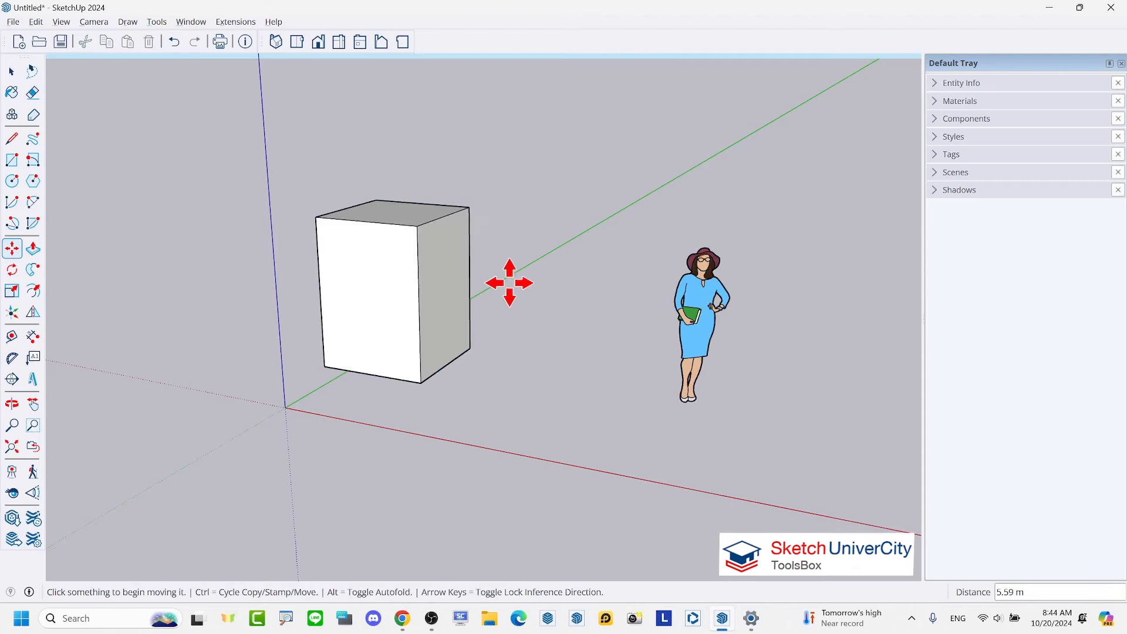
- Cancel the accidental stretch and move the whole box about 1.42 m beside the figure
{"action": "left_click", "coordinate": [386, 306]}
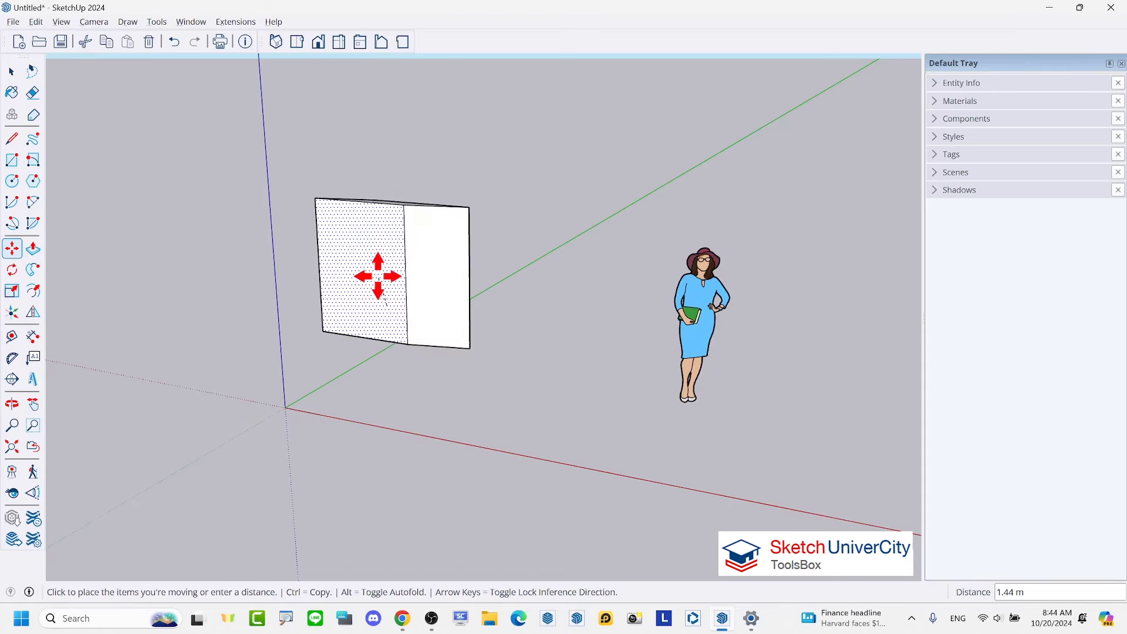
{"action": "key", "text": "space"}
{"action": "triple_click", "coordinate": [382, 280]}
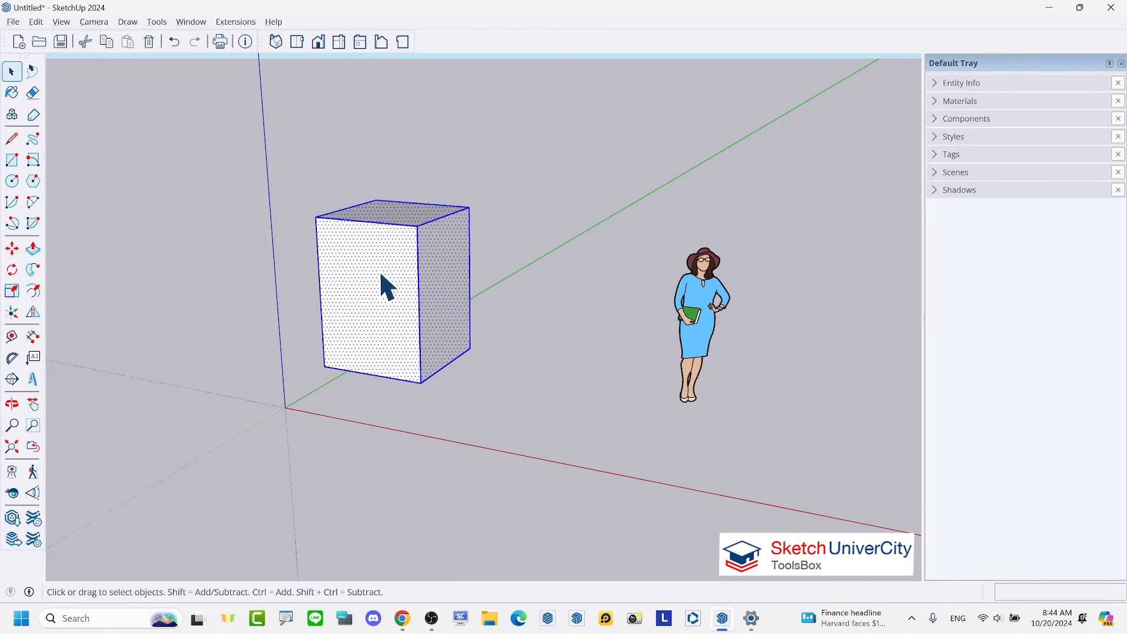
{"action": "key", "text": "m"}
{"action": "left_click", "coordinate": [397, 322]}
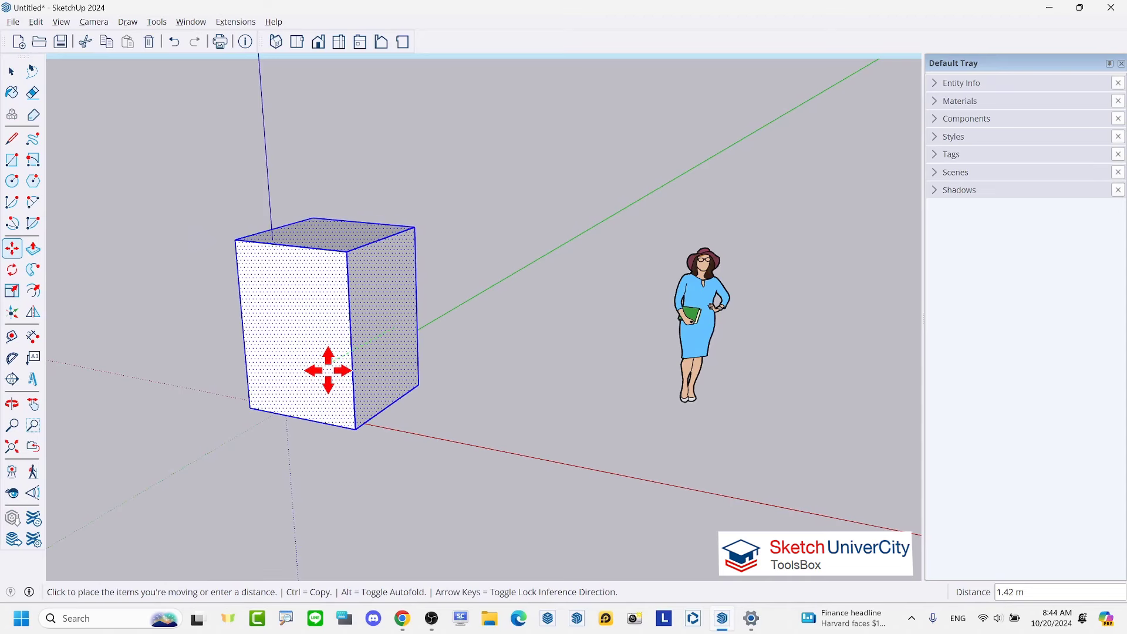
{"action": "left_click", "coordinate": [548, 346]}
{"action": "scroll", "coordinate": [312, 311], "scroll_direction": "down", "scroll_amount": 3}
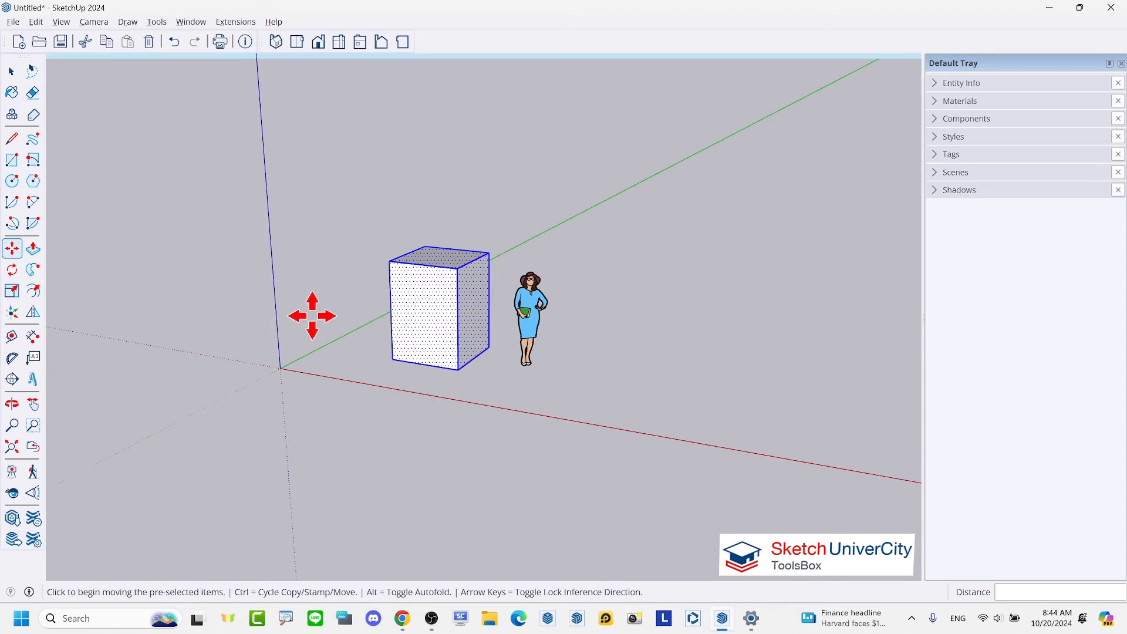
{"action": "scroll", "coordinate": [562, 307], "scroll_direction": "up", "scroll_amount": 3}
{"action": "scroll", "coordinate": [563, 307], "scroll_direction": "up", "scroll_amount": 1}
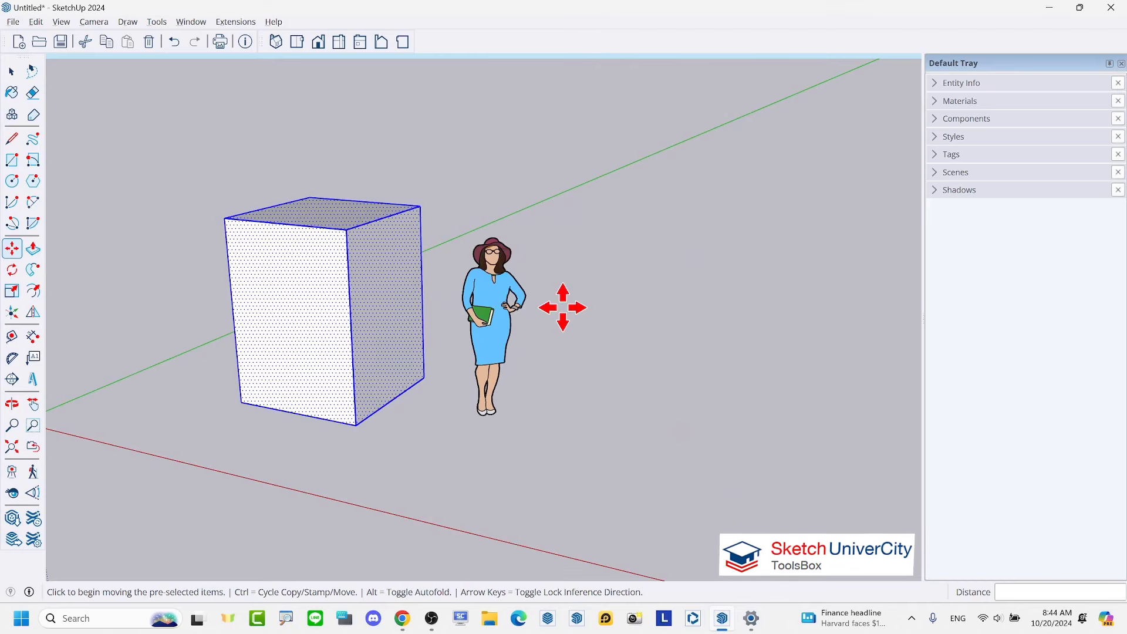
{"action": "key", "text": "space"}
{"action": "scroll", "coordinate": [424, 302], "scroll_direction": "down", "scroll_amount": 2}
- Copy the scale figure with Move and Ctrl, placing the copy beside the original
{"action": "left_click", "coordinate": [534, 368]}
{"action": "scroll", "coordinate": [488, 357], "scroll_direction": "up", "scroll_amount": 1}
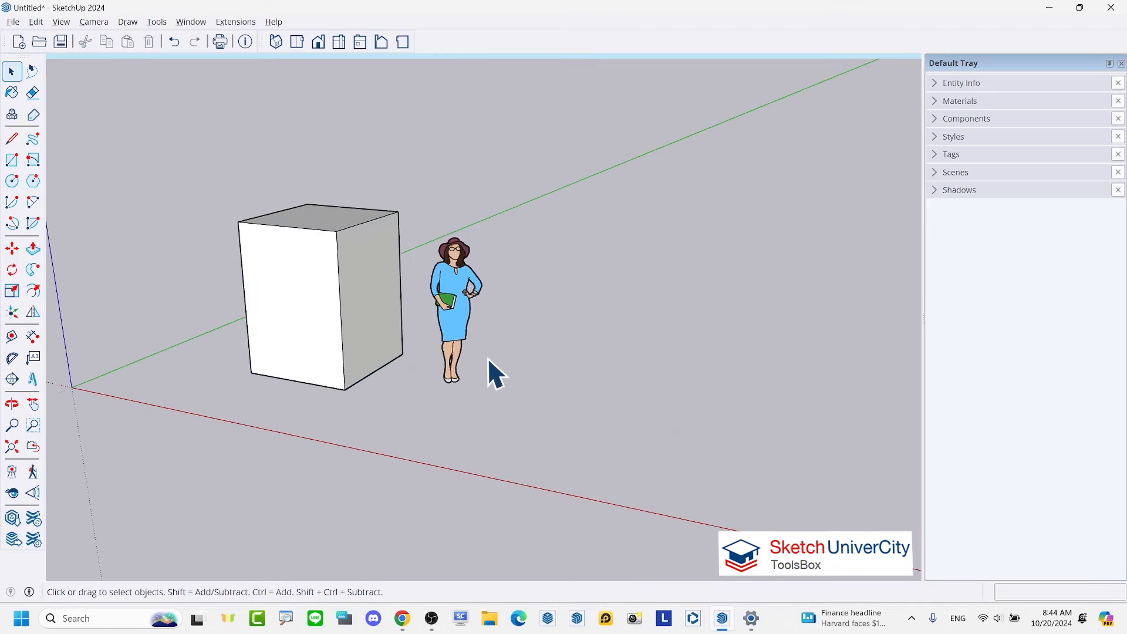
{"action": "scroll", "coordinate": [485, 358], "scroll_direction": "up", "scroll_amount": 3}
{"action": "left_click", "coordinate": [444, 356]}
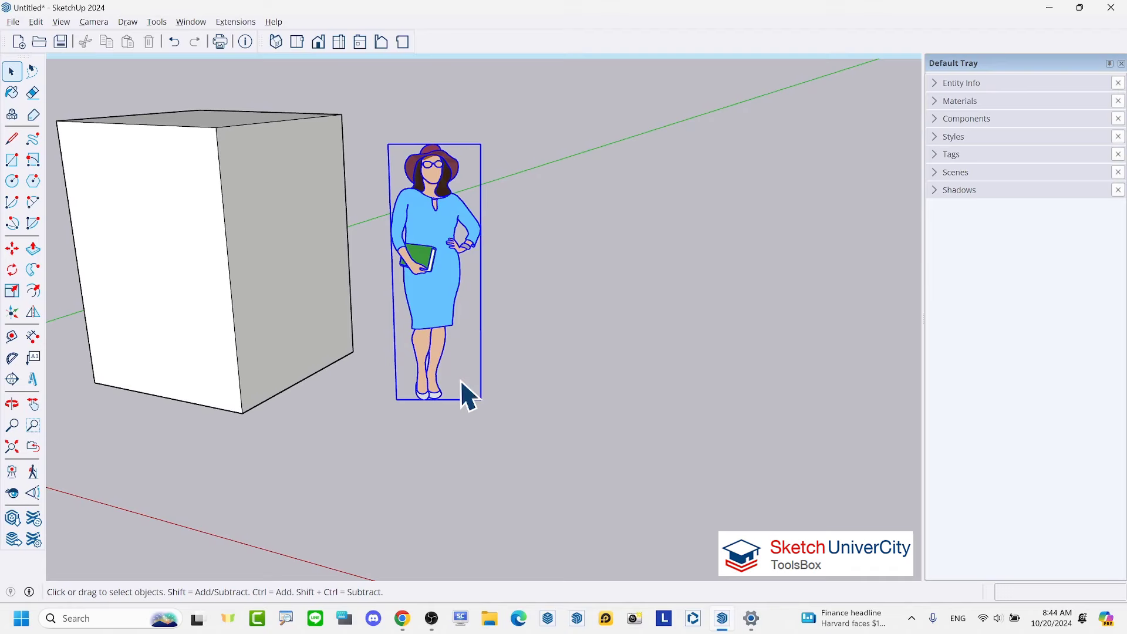
{"action": "left_click", "coordinate": [534, 396]}
{"action": "key", "text": "m"}
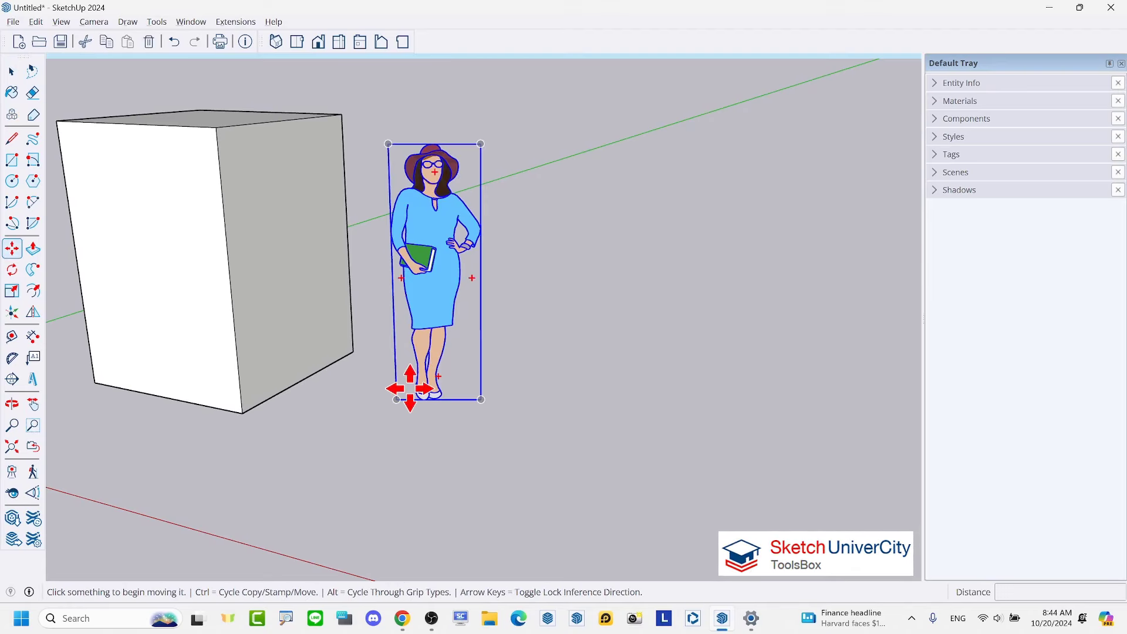
{"action": "left_click", "coordinate": [410, 389]}
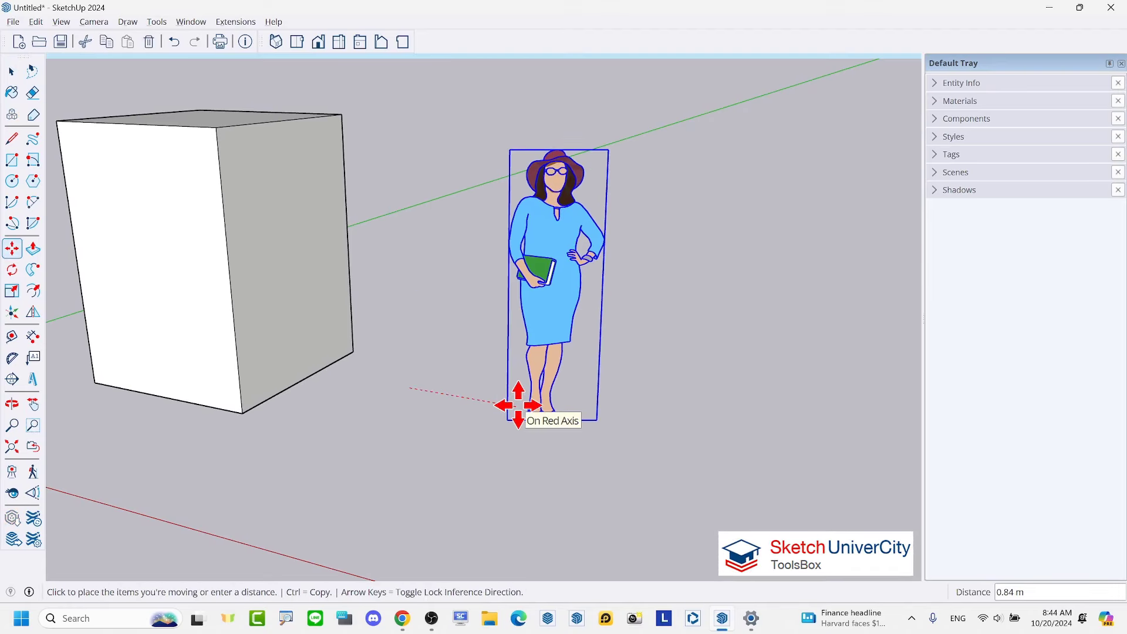
{"action": "key", "text": "ctrl"}
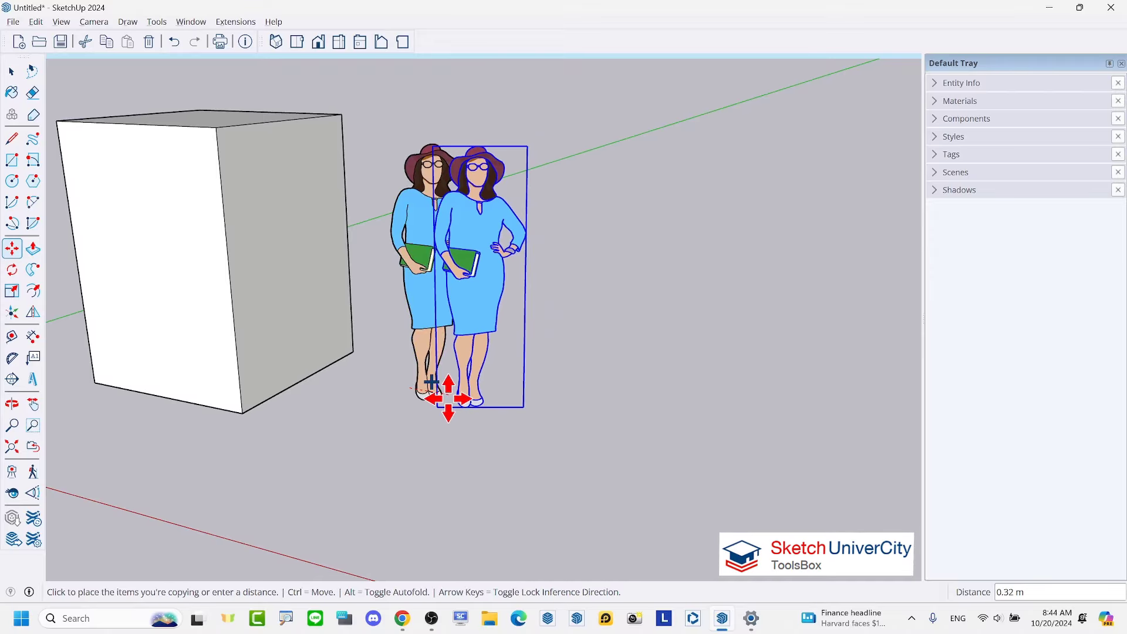
{"action": "left_click", "coordinate": [438, 384]}
- Move the copied figure about 0.78 m further right
{"action": "mouse_move", "coordinate": [438, 384]}
{"action": "middle_mouse_down"}
{"action": "mouse_move", "coordinate": [797, 409]}
{"action": "mouse_move", "coordinate": [566, 352]}
{"action": "mouse_move", "coordinate": [340, 360]}
{"action": "mouse_move", "coordinate": [442, 236]}
{"action": "middle_mouse_up"}
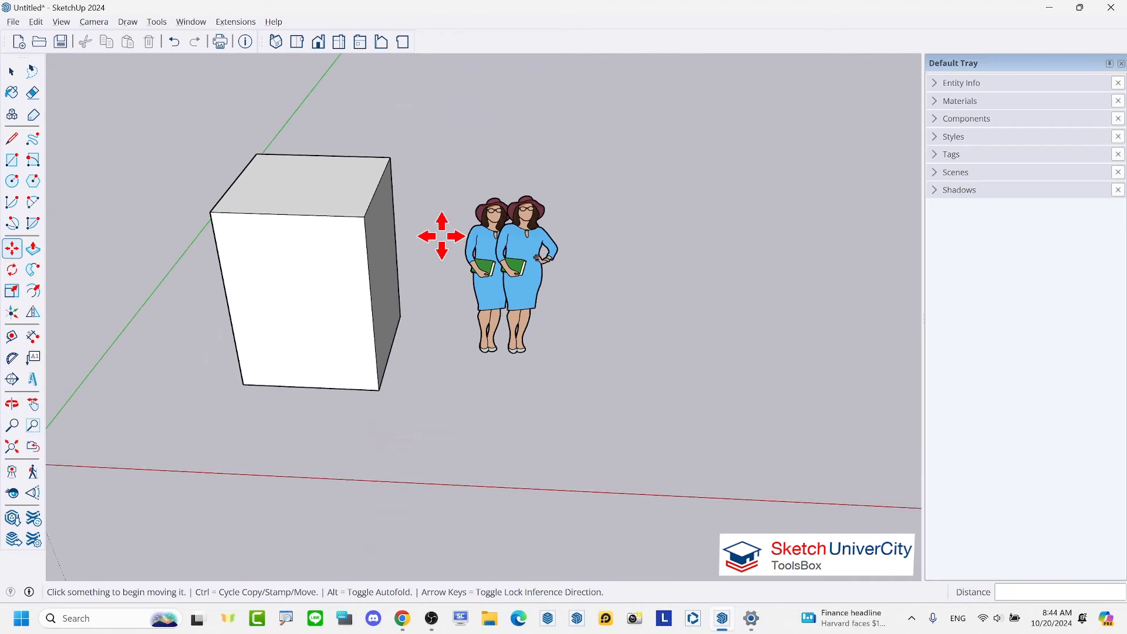
{"action": "scroll", "coordinate": [441, 236], "scroll_direction": "down", "scroll_amount": 2}
{"action": "key", "text": "space"}
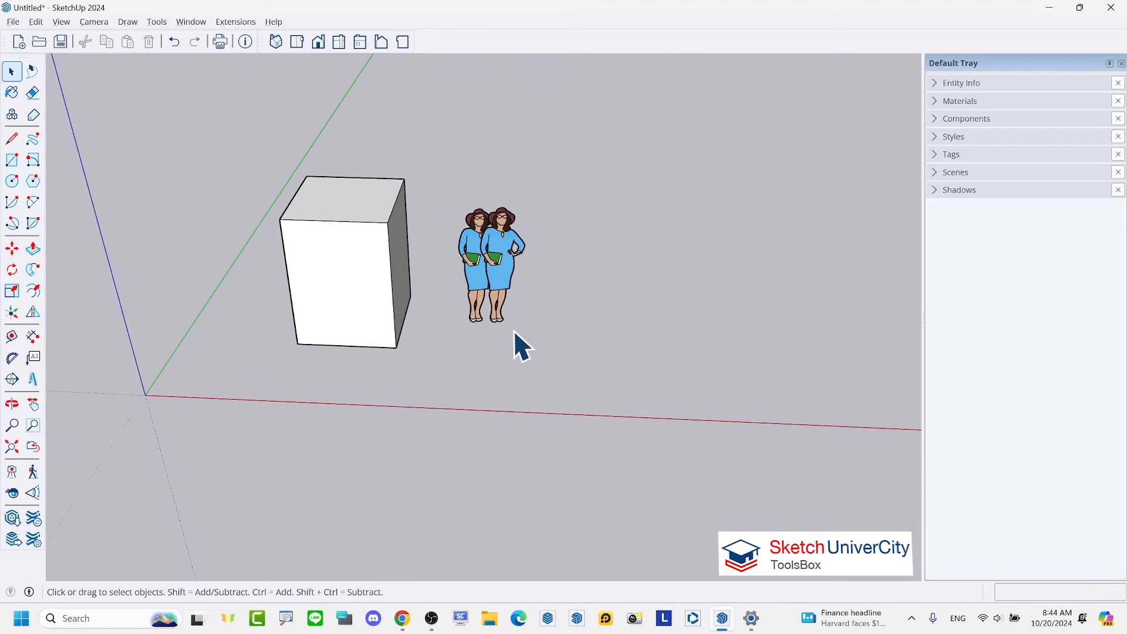
{"action": "scroll", "coordinate": [514, 332], "scroll_direction": "up", "scroll_amount": 2}
{"action": "key", "text": "m"}
{"action": "left_click", "coordinate": [496, 317]}
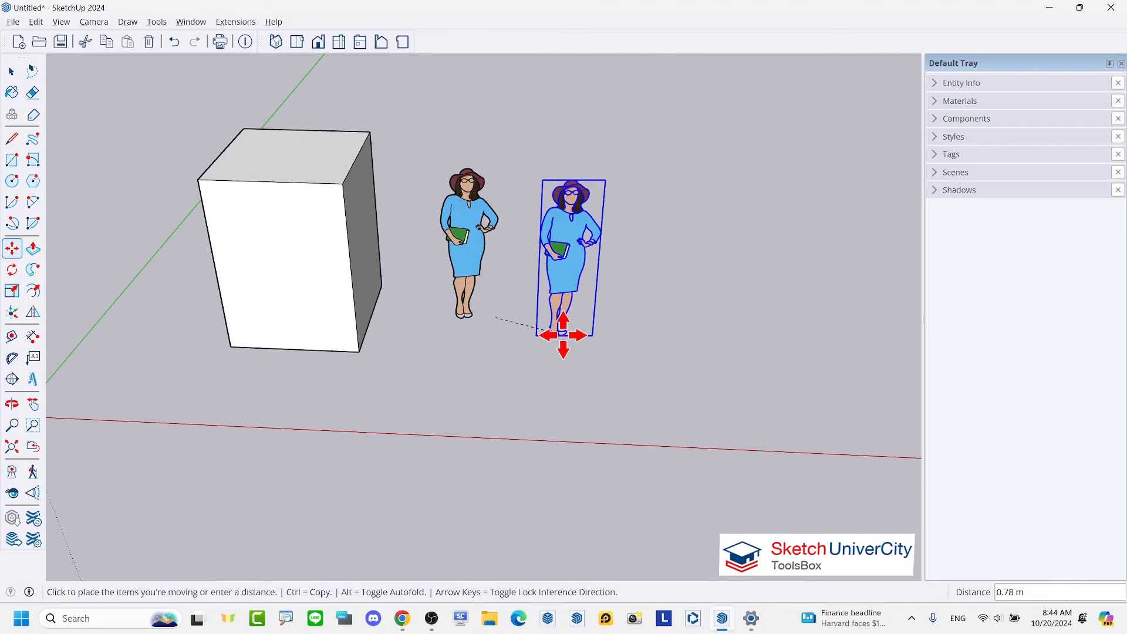
{"action": "left_click", "coordinate": [563, 334]}
{"action": "key", "text": "space"}
{"action": "scroll", "coordinate": [340, 307], "scroll_direction": "down", "scroll_amount": 2}
{"action": "triple_click", "coordinate": [339, 307]}
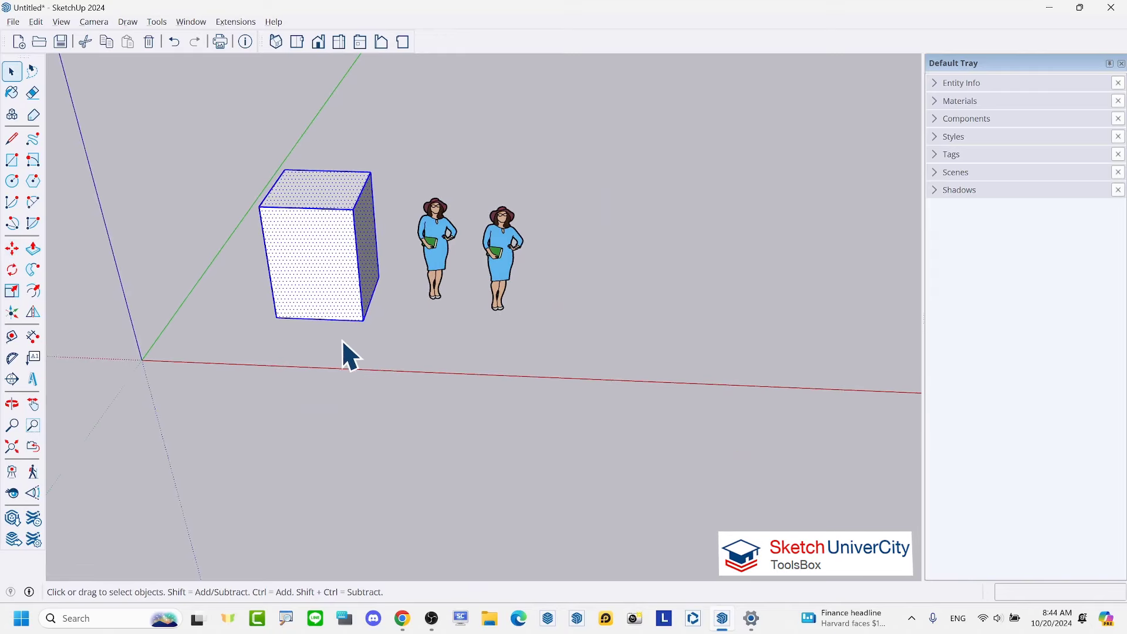
- Move the box to the right of the figures
{"action": "key", "text": "m"}
{"action": "left_click", "coordinate": [304, 319]}
{"action": "left_click", "coordinate": [632, 335]}
{"action": "mouse_move", "coordinate": [631, 334]}
{"action": "middle_mouse_down"}
{"action": "mouse_move", "coordinate": [426, 233]}
{"action": "mouse_move", "coordinate": [573, 372]}
{"action": "middle_mouse_up"}
- Copy the box from its corner and stack the copy on top of it
{"action": "key", "text": "ctrl"}
{"action": "left_click", "coordinate": [555, 351]}
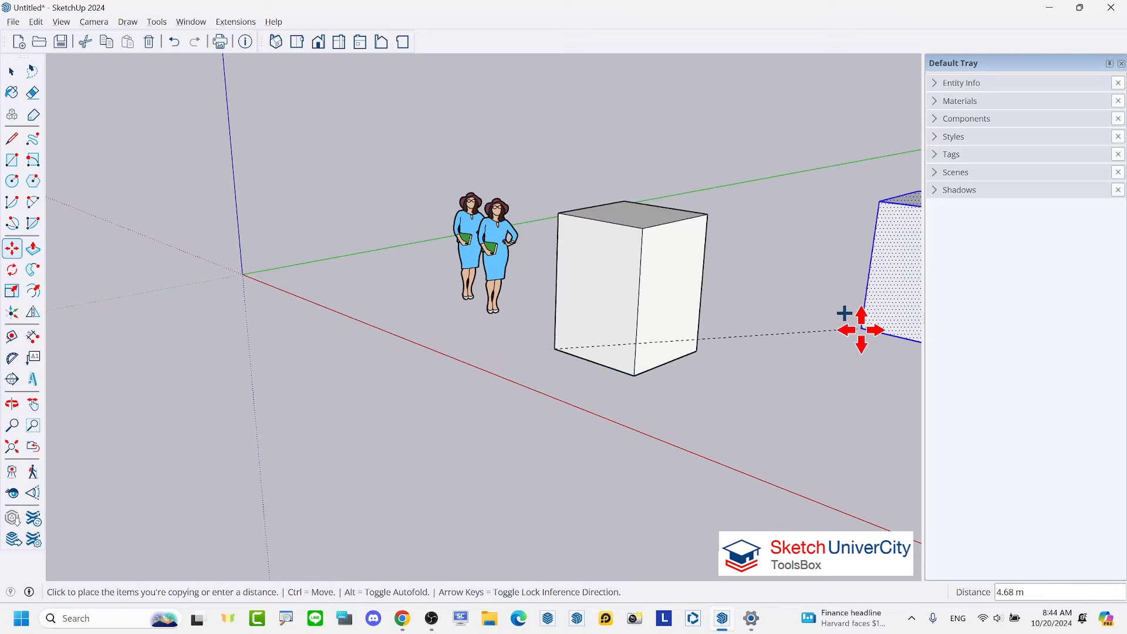
{"action": "scroll", "coordinate": [616, 310], "scroll_direction": "down", "scroll_amount": 2}
{"action": "scroll", "coordinate": [744, 337], "scroll_direction": "up", "scroll_amount": 1}
{"action": "scroll", "coordinate": [751, 350], "scroll_direction": "up", "scroll_amount": 1}
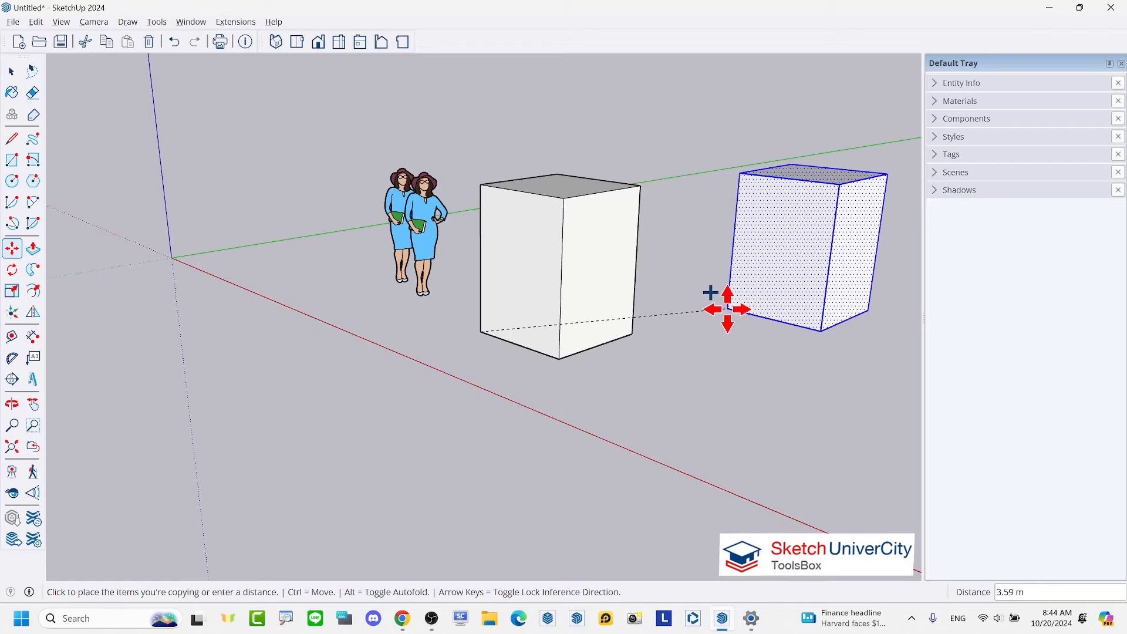
{"action": "scroll", "coordinate": [474, 338], "scroll_direction": "down", "scroll_amount": 1}
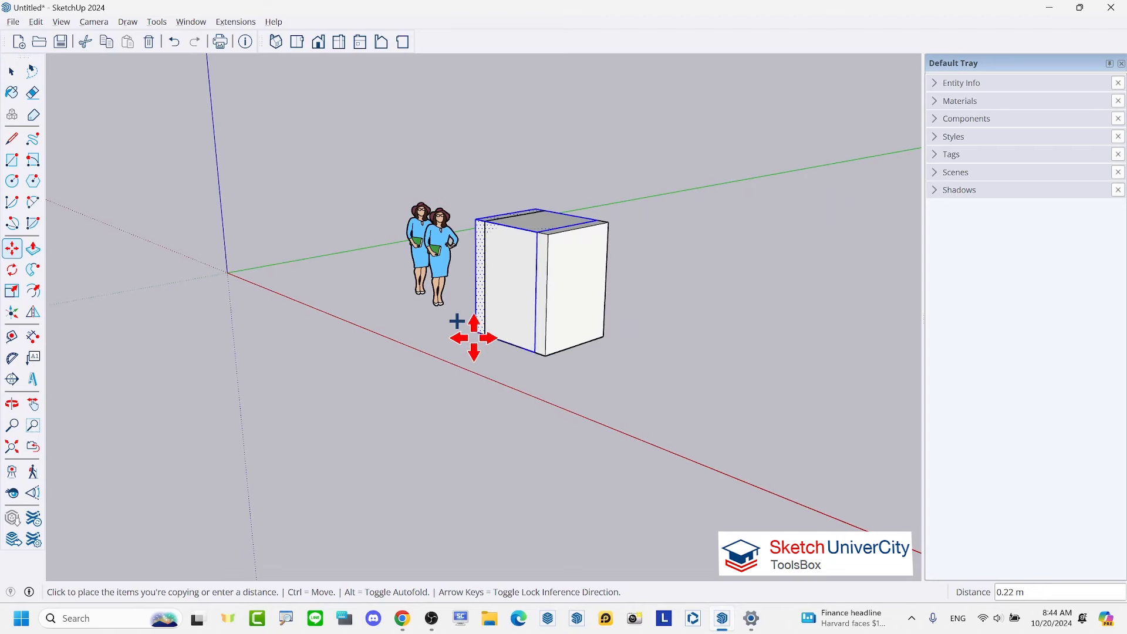
{"action": "mouse_move", "coordinate": [474, 337]}
{"action": "middle_mouse_down"}
{"action": "mouse_move", "coordinate": [636, 357]}
{"action": "mouse_move", "coordinate": [649, 340]}
{"action": "middle_mouse_up"}
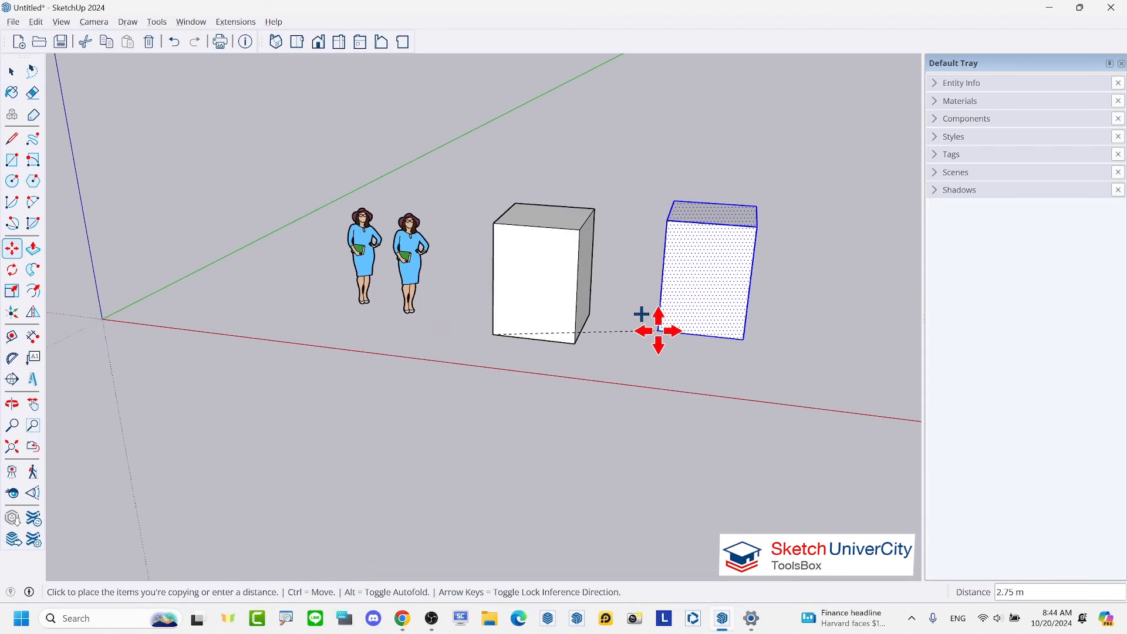
{"action": "scroll", "coordinate": [653, 324], "scroll_direction": "up", "scroll_amount": 1}
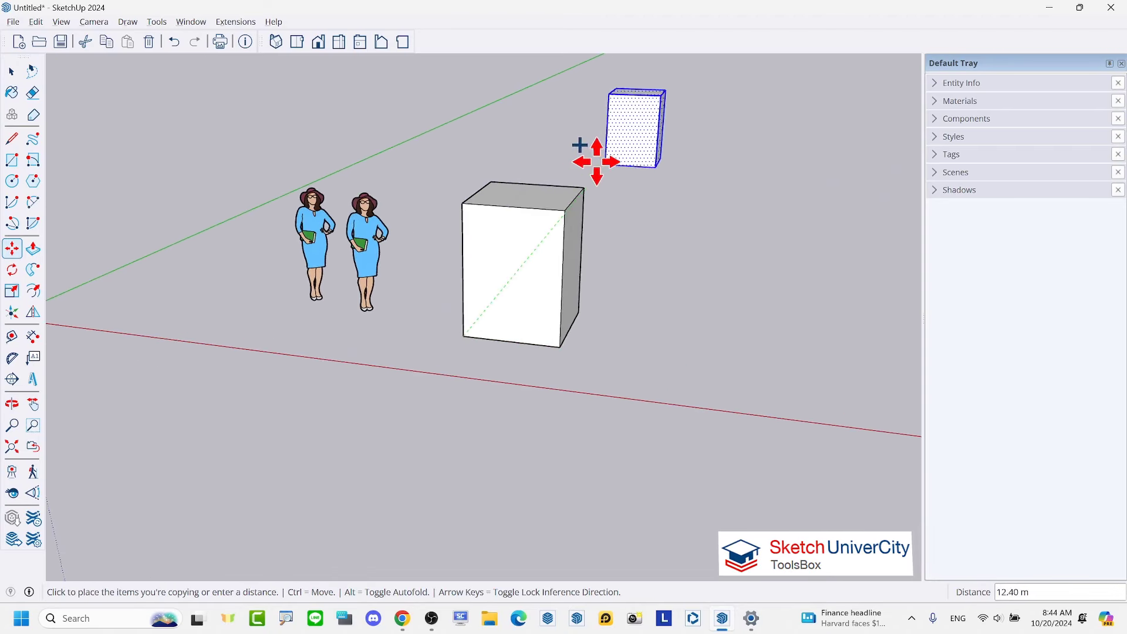
{"action": "left_click", "coordinate": [470, 203]}
- Stack a second copy on top, then start sliding the top box sideways
{"action": "scroll", "coordinate": [745, 478], "scroll_direction": "down", "scroll_amount": 2}
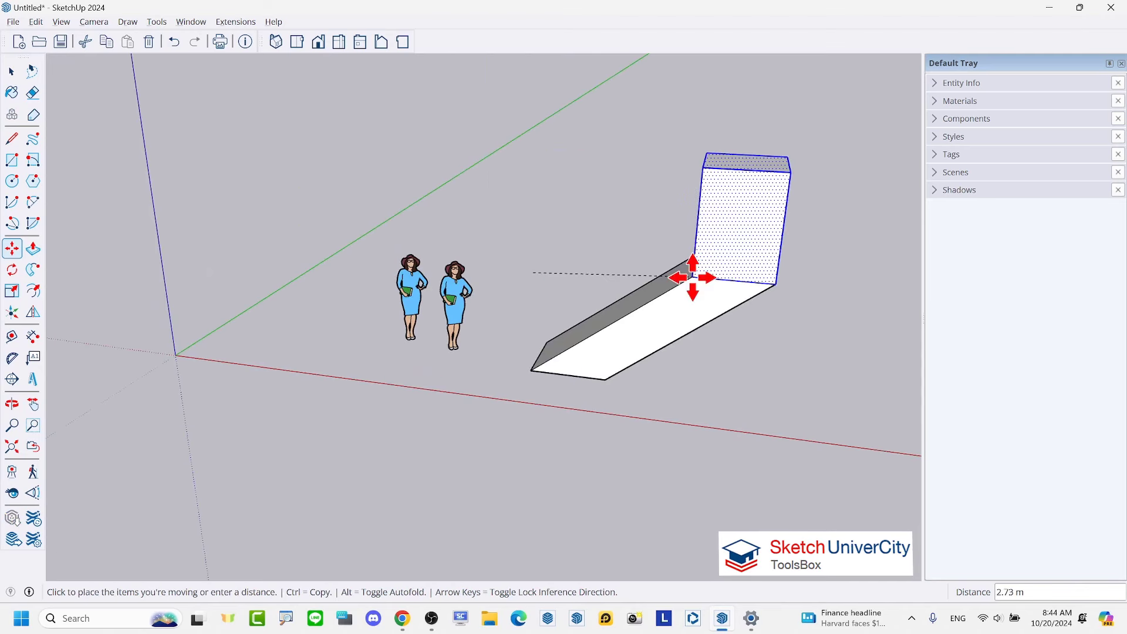
{"action": "left_click", "coordinate": [531, 167]}
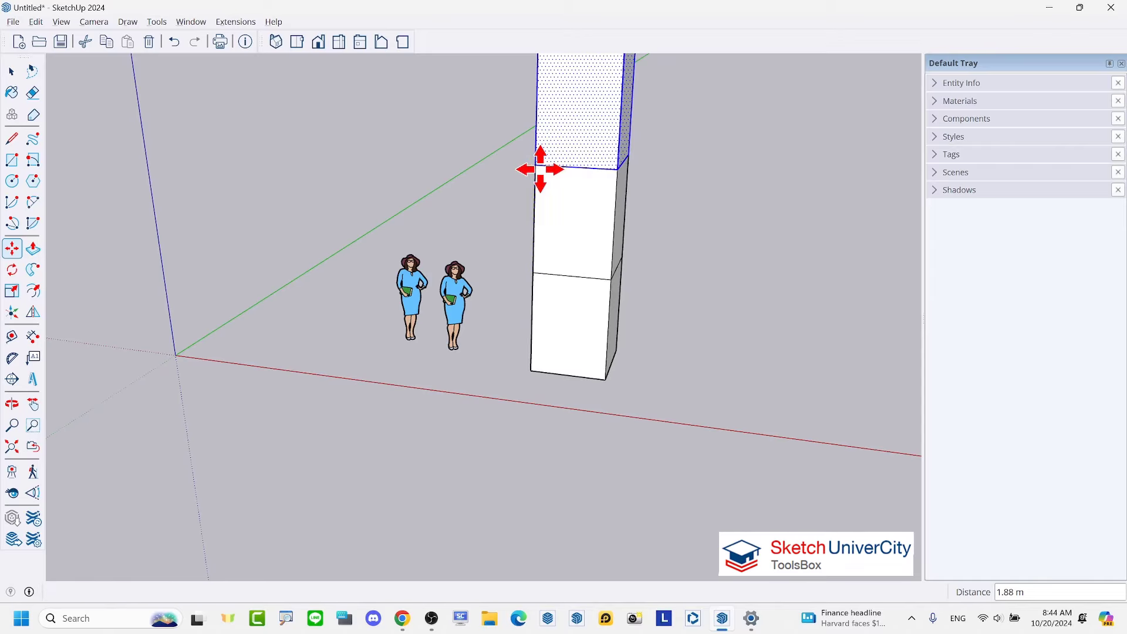
{"action": "scroll", "coordinate": [521, 311], "scroll_direction": "down", "scroll_amount": 2}
{"action": "scroll", "coordinate": [648, 215], "scroll_direction": "up", "scroll_amount": 1}
{"action": "scroll", "coordinate": [540, 216], "scroll_direction": "up", "scroll_amount": 1}
{"action": "left_click", "coordinate": [536, 215]}
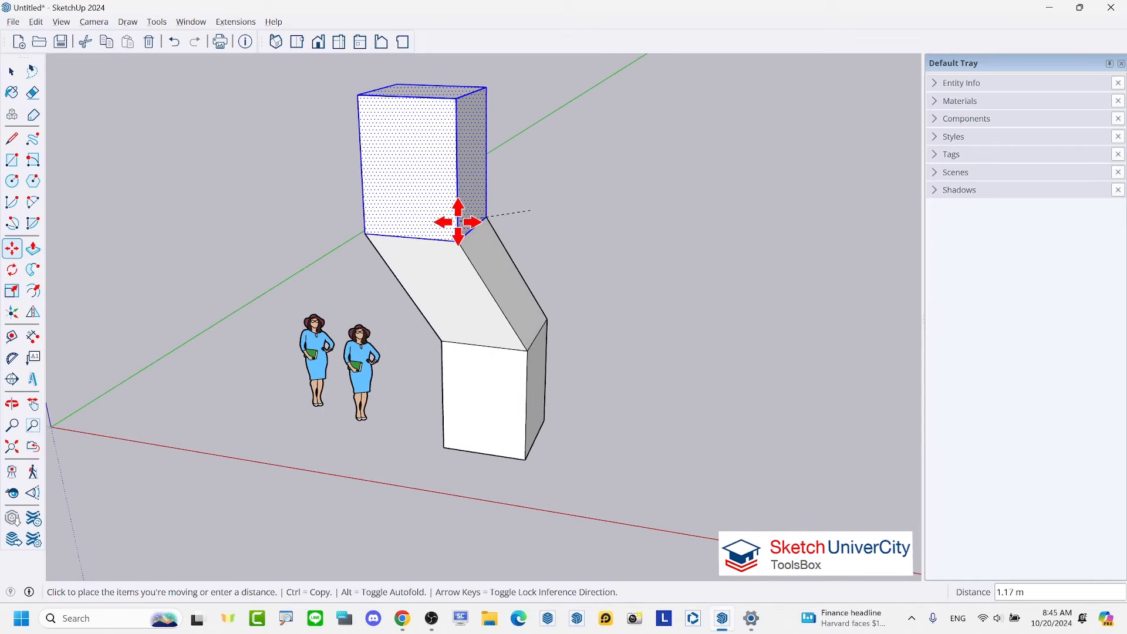
- Fix the top box offset sideways and orbit to view the bent column from below
{"action": "left_click", "coordinate": [458, 222]}
{"action": "key", "text": "space"}
{"action": "scroll", "coordinate": [401, 133], "scroll_direction": "up", "scroll_amount": 2}
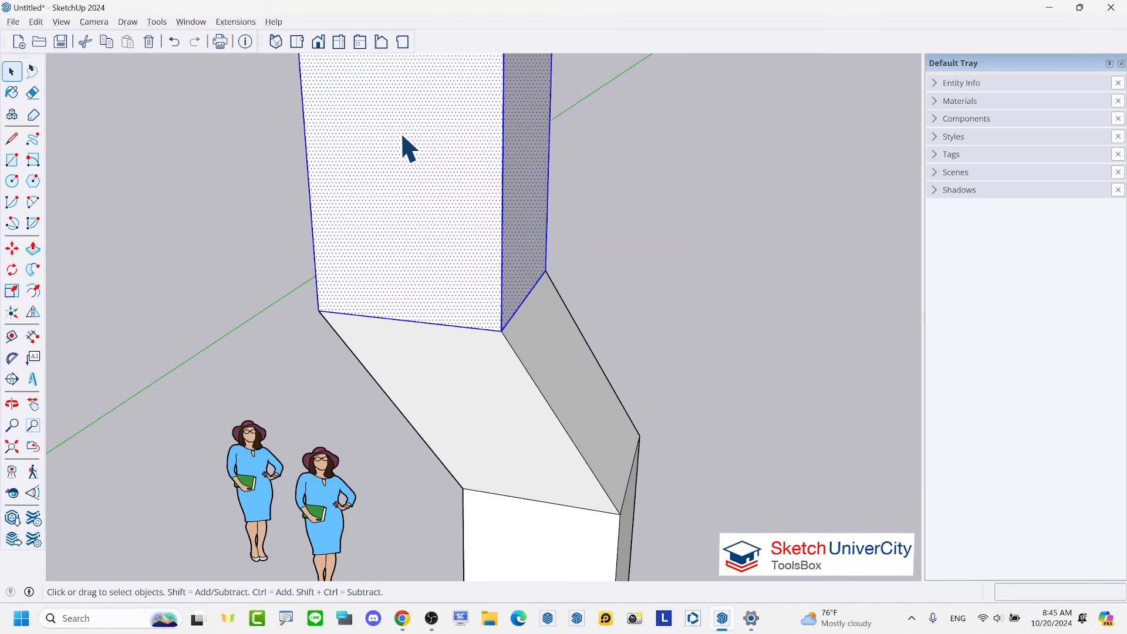
{"action": "scroll", "coordinate": [543, 346], "scroll_direction": "down", "scroll_amount": 1}
{"action": "middle_click_drag", "start_coordinate": [542, 347], "coordinate": [564, 272]}
{"action": "scroll", "coordinate": [564, 271], "scroll_direction": "up", "scroll_amount": 1}
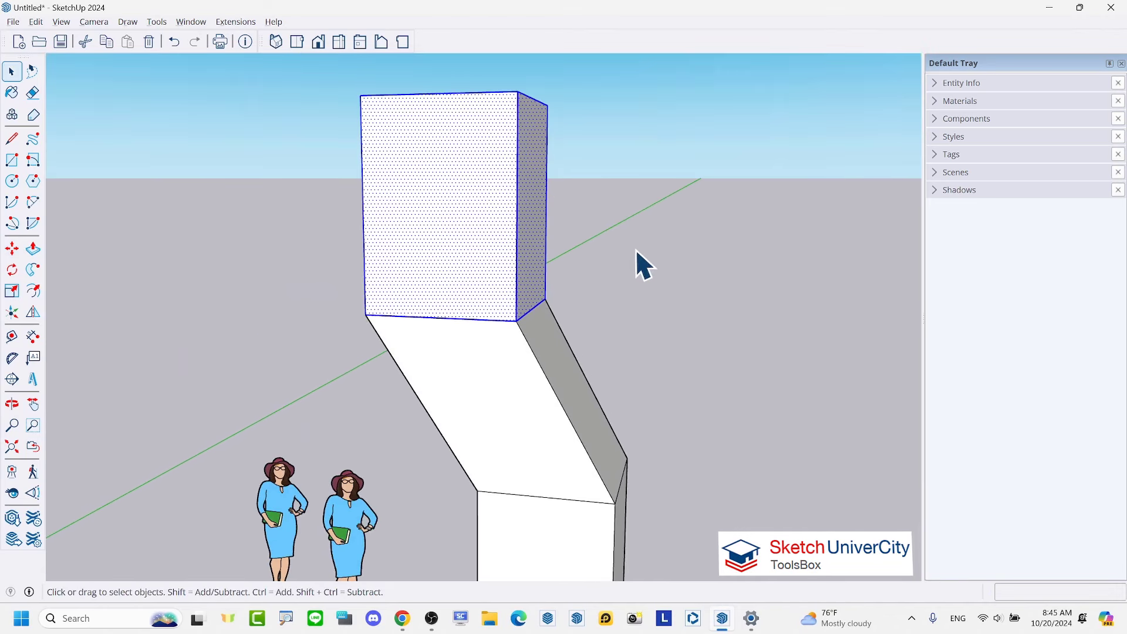
{"action": "left_click_drag", "start_coordinate": [678, 235], "coordinate": [626, 259]}
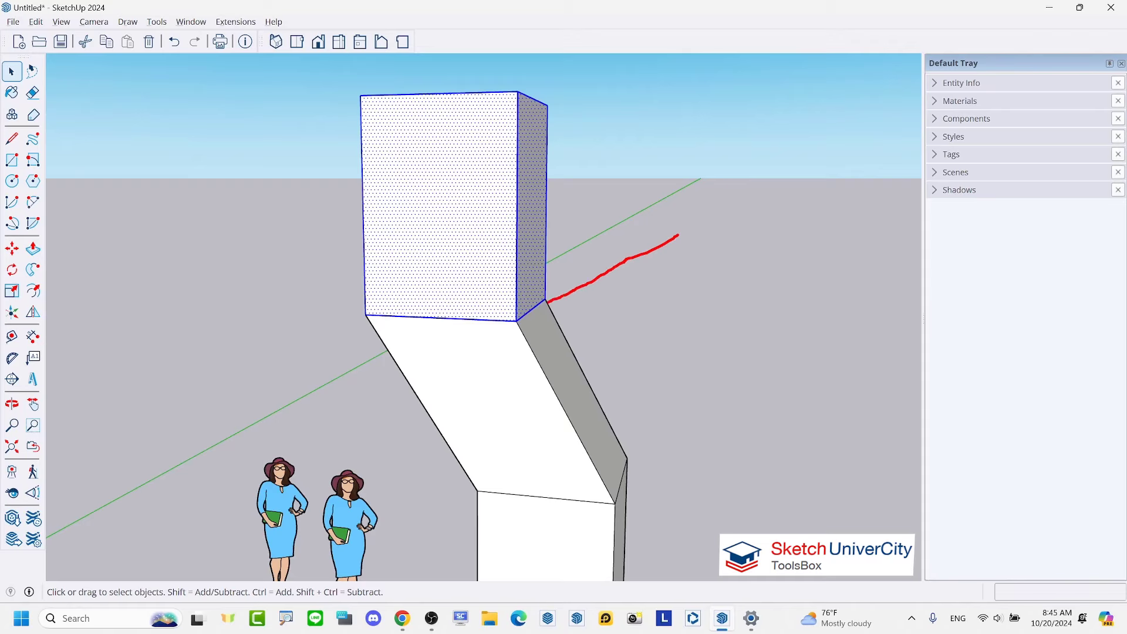
{"action": "mouse_move", "coordinate": [546, 298]}
{"action": "left_mouse_down"}
{"action": "mouse_move", "coordinate": [565, 262]}
{"action": "mouse_move", "coordinate": [605, 311]}
{"action": "left_mouse_up"}
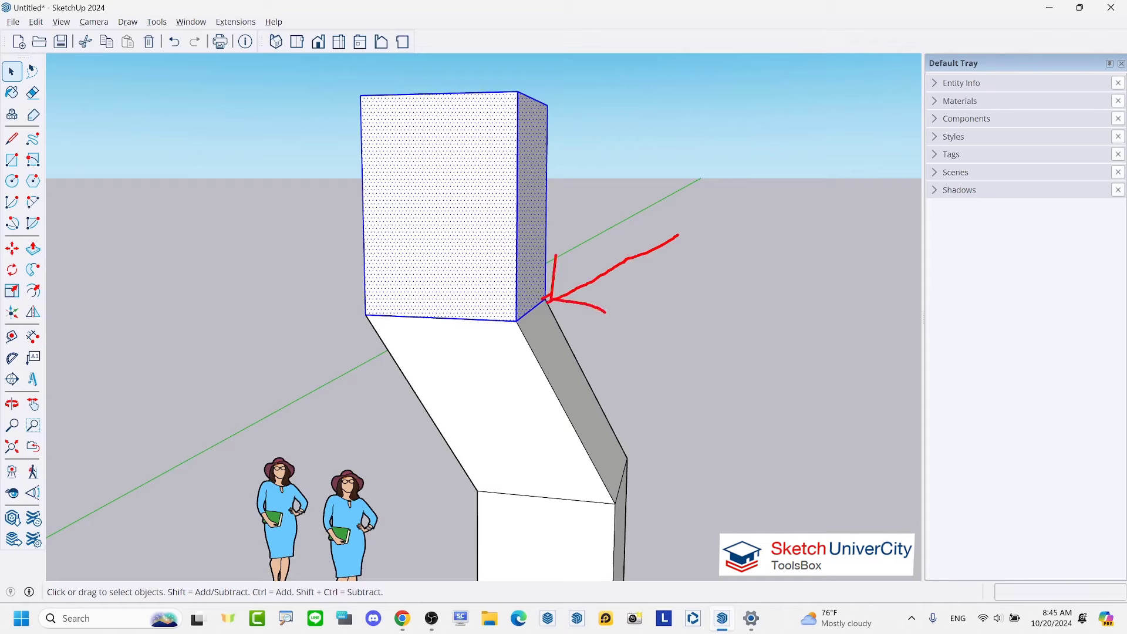
{"action": "left_click", "coordinate": [693, 180]}
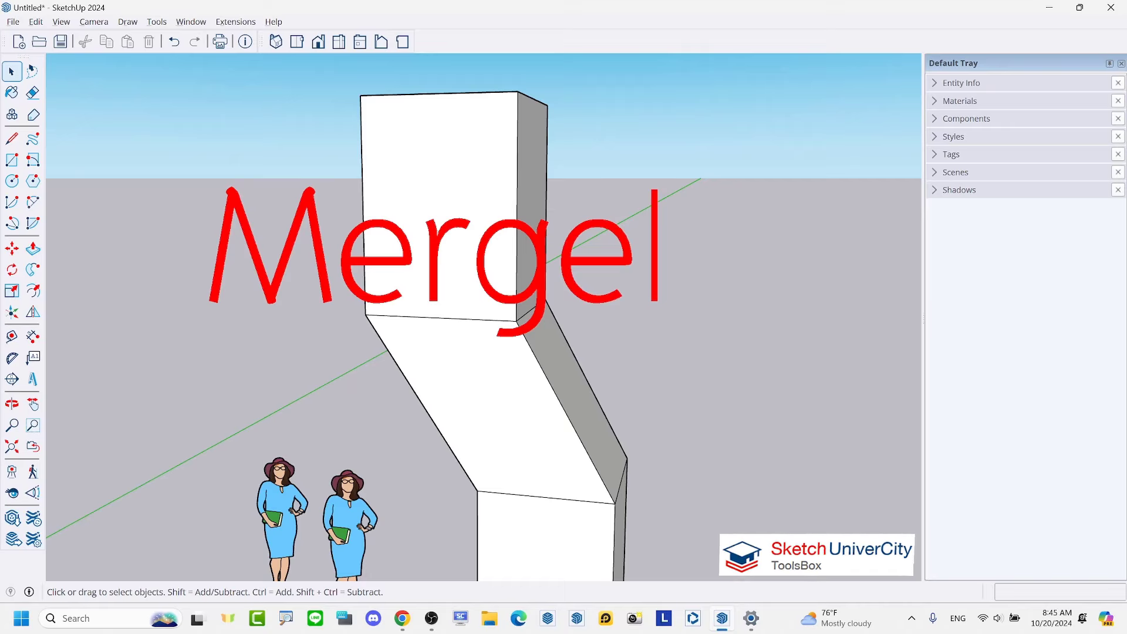
{"action": "right_click", "coordinate": [770, 287]}
{"action": "left_click", "coordinate": [707, 308]}
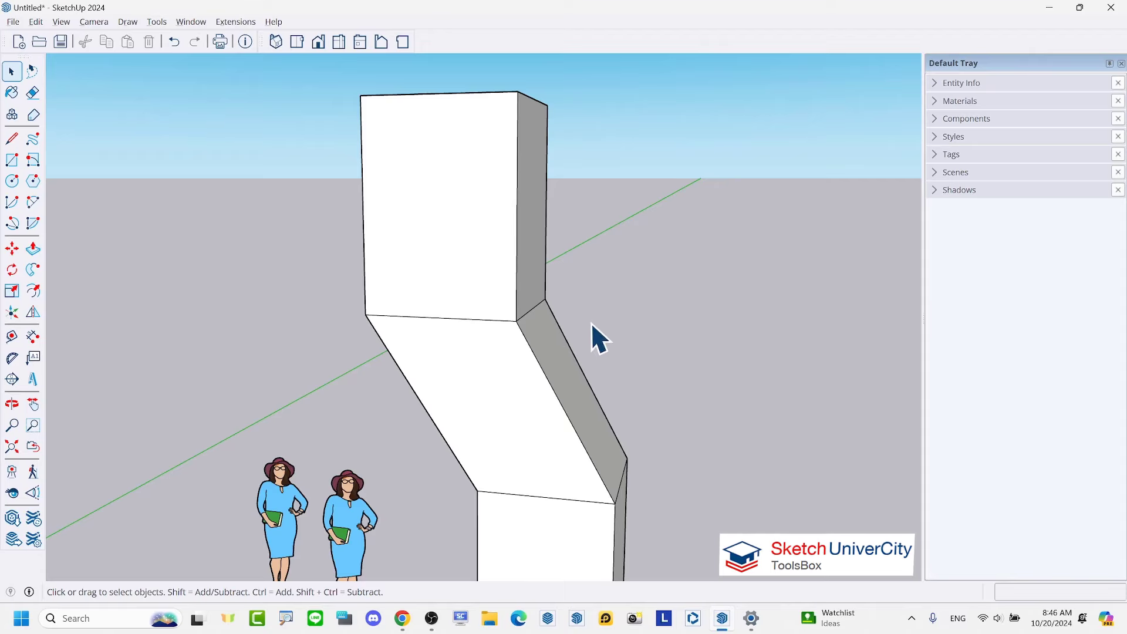
{"action": "scroll", "coordinate": [599, 319], "scroll_direction": "down", "scroll_amount": 2}
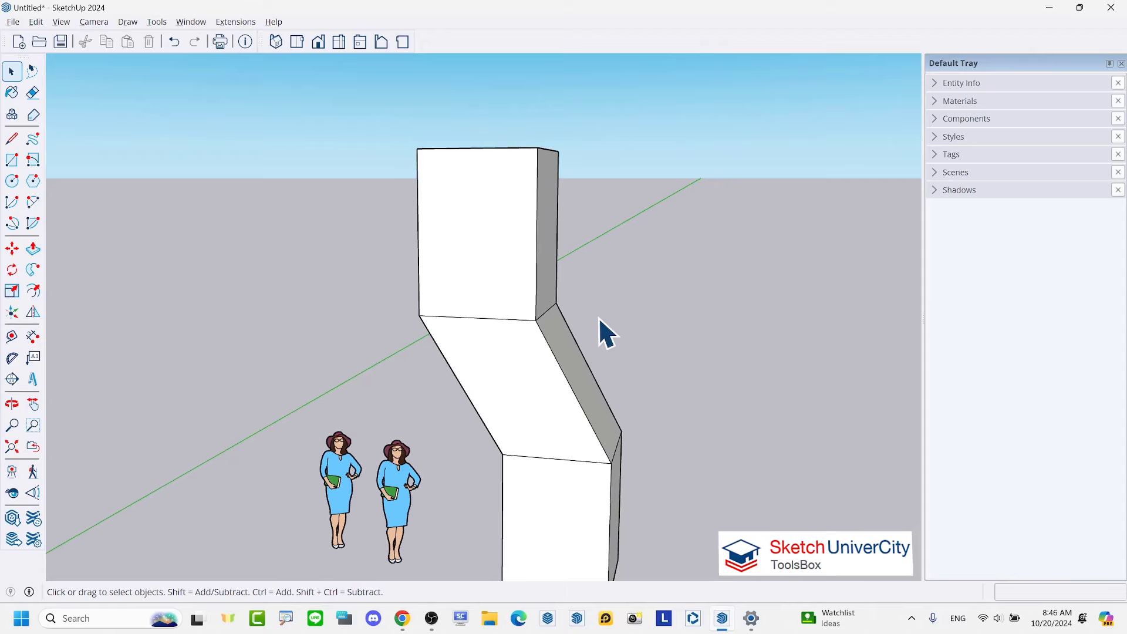
{"action": "right_click", "coordinate": [599, 317]}
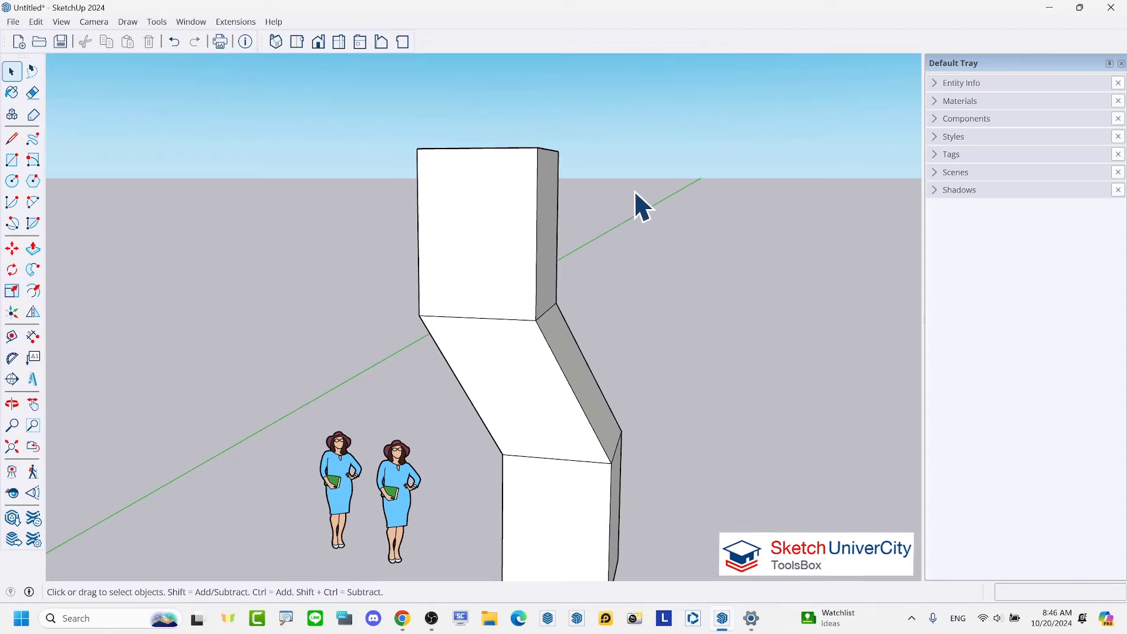
{"action": "mouse_move", "coordinate": [634, 190]}
{"action": "middle_mouse_down"}
{"action": "mouse_move", "coordinate": [567, 239]}
{"action": "mouse_move", "coordinate": [562, 310]}
{"action": "middle_mouse_up"}
{"action": "scroll", "coordinate": [562, 310], "scroll_direction": "up", "scroll_amount": 2}
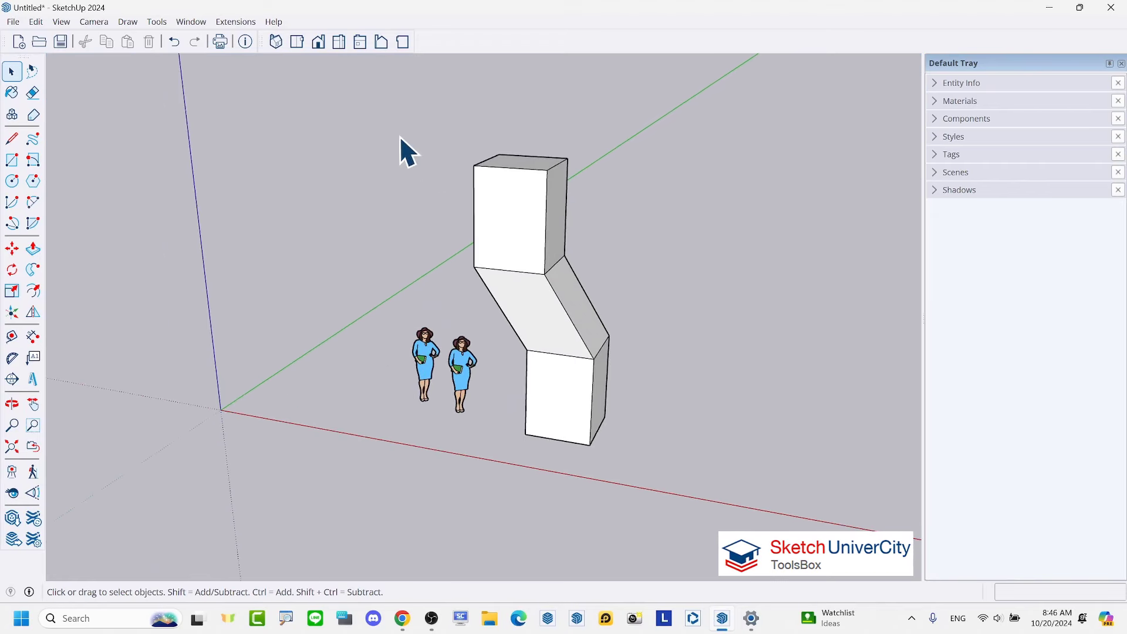
{"action": "left_click_drag", "start_coordinate": [400, 135], "coordinate": [592, 283]}
{"action": "key", "text": "m"}
{"action": "left_click", "coordinate": [600, 266]}
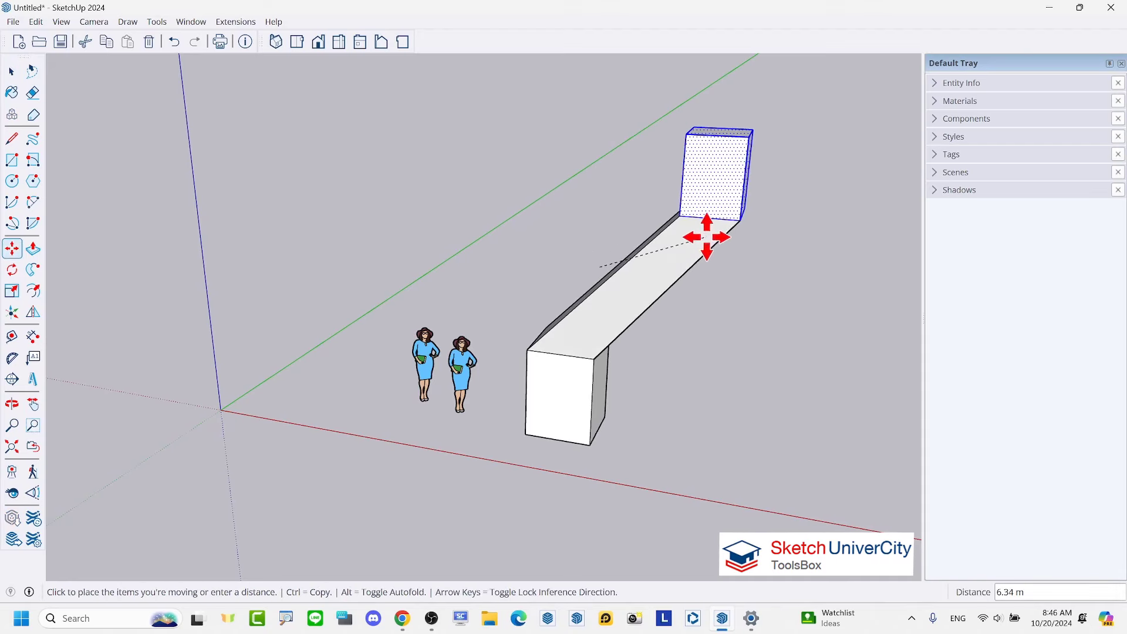
{"action": "key", "text": "Escape"}
{"action": "key", "text": "space"}
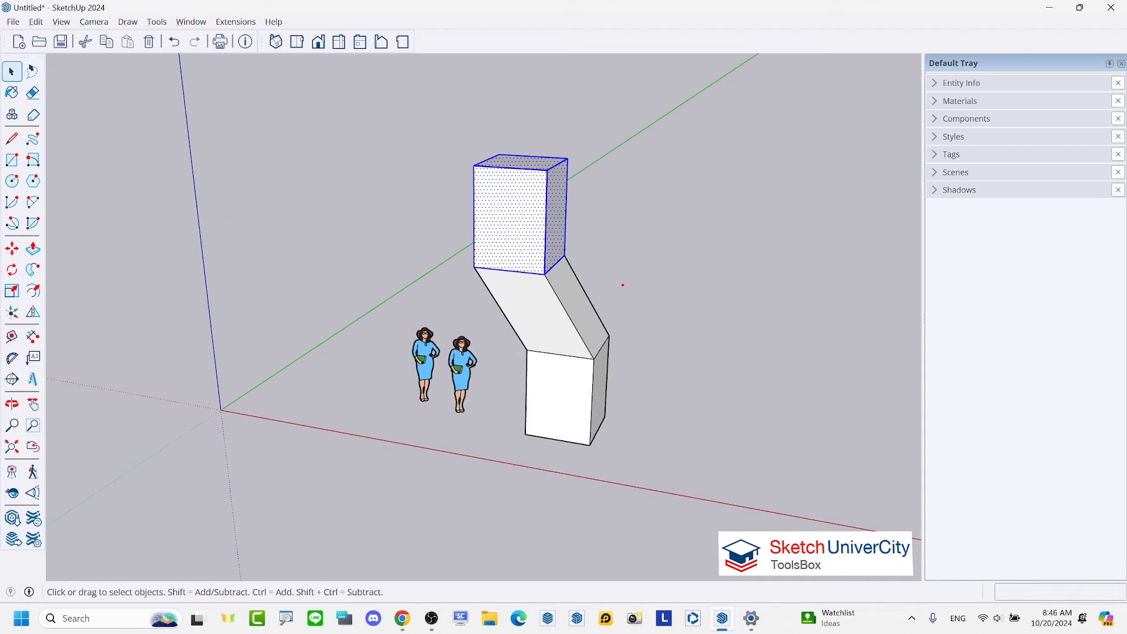
{"action": "left_click_drag", "start_coordinate": [654, 158], "coordinate": [482, 459]}
{"action": "left_click_drag", "start_coordinate": [435, 144], "coordinate": [609, 409]}
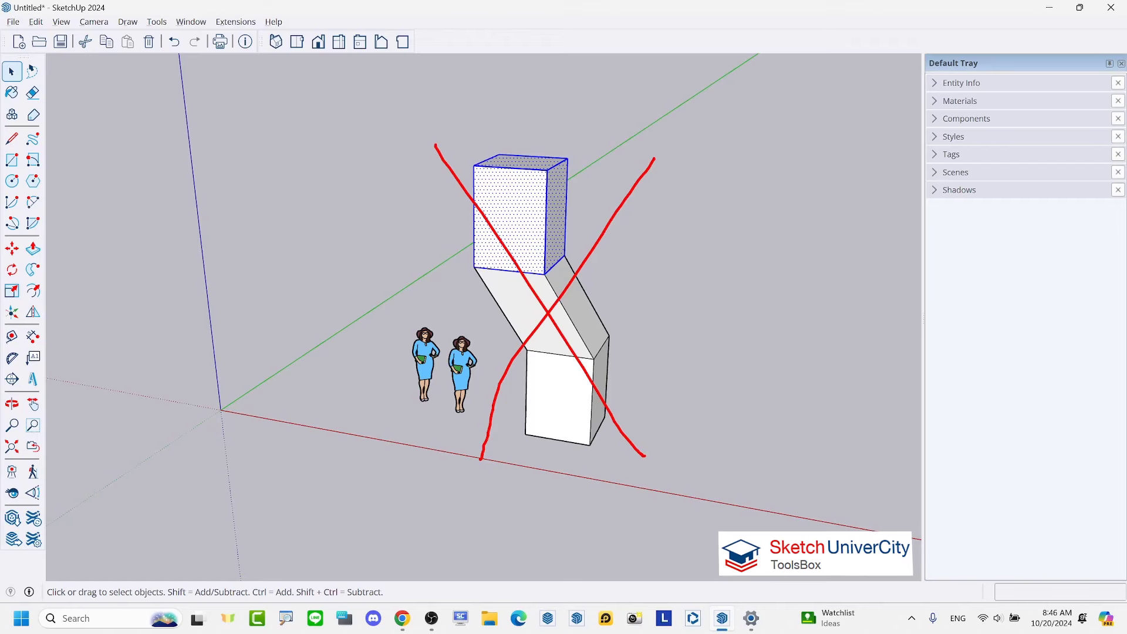
{"action": "scroll", "coordinate": [689, 353], "scroll_direction": "up", "scroll_amount": 1}
- Select the entire connected stepped solid and delete it
{"action": "left_click", "coordinate": [524, 317]}
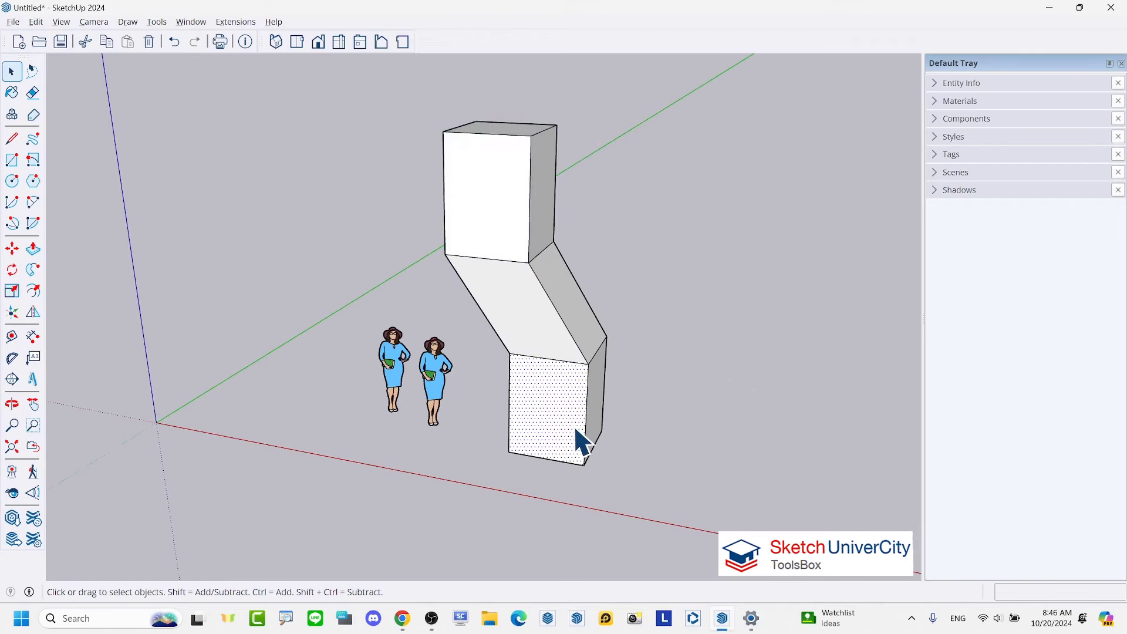
{"action": "triple_click", "coordinate": [541, 319]}
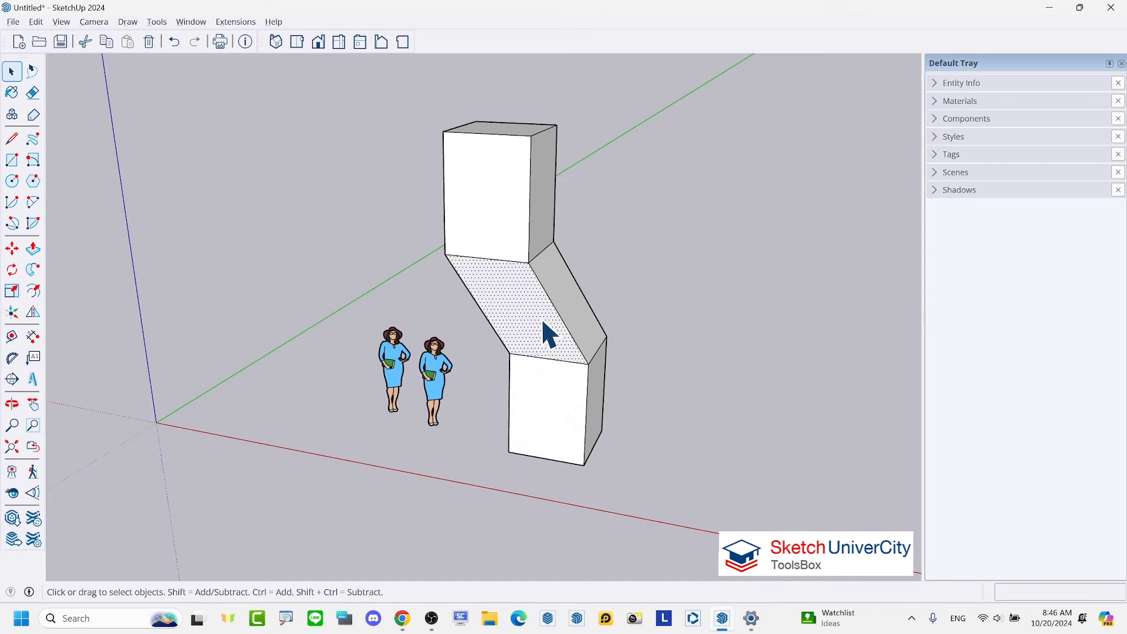
{"action": "right_click", "coordinate": [494, 176]}
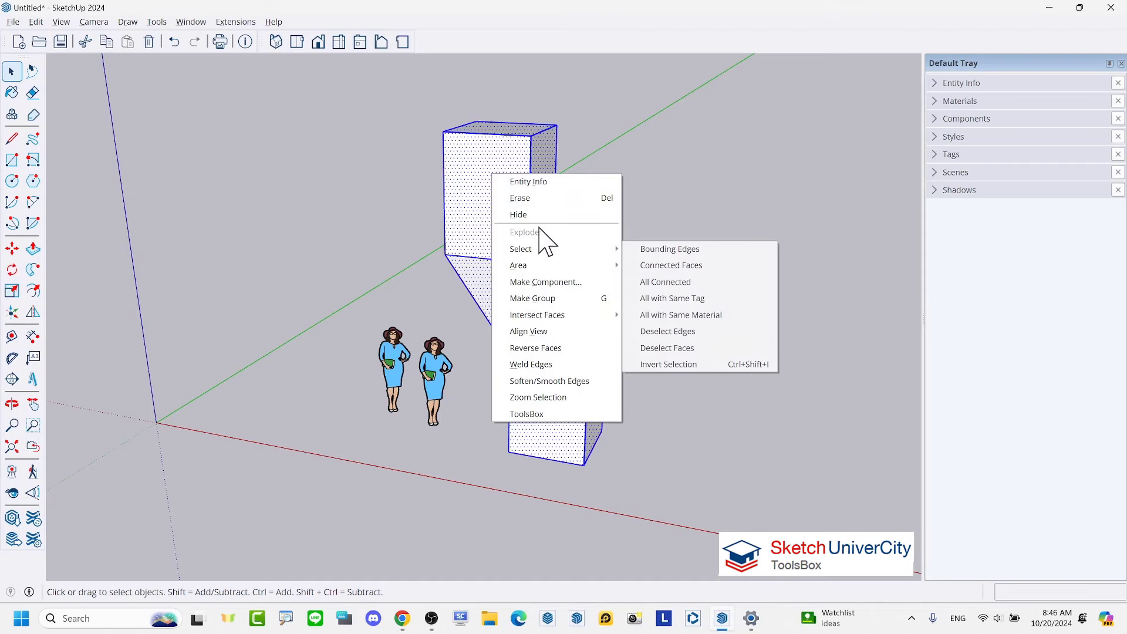
{"action": "key", "text": "Delete"}
{"action": "scroll", "coordinate": [529, 392], "scroll_direction": "up", "scroll_amount": 2}
{"action": "scroll", "coordinate": [529, 393], "scroll_direction": "up", "scroll_amount": 1}
- Draw a square beside the figures and push/pull it up into a box
{"action": "key", "text": "r"}
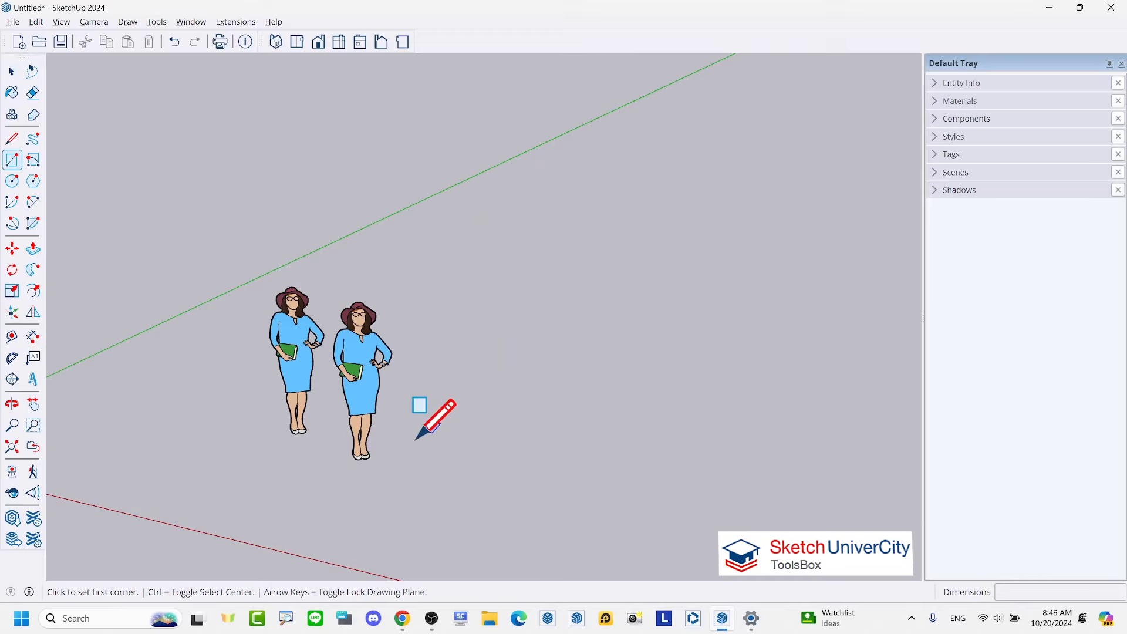
{"action": "left_click", "coordinate": [415, 455]}
{"action": "left_click", "coordinate": [492, 437]}
{"action": "key", "text": "p"}
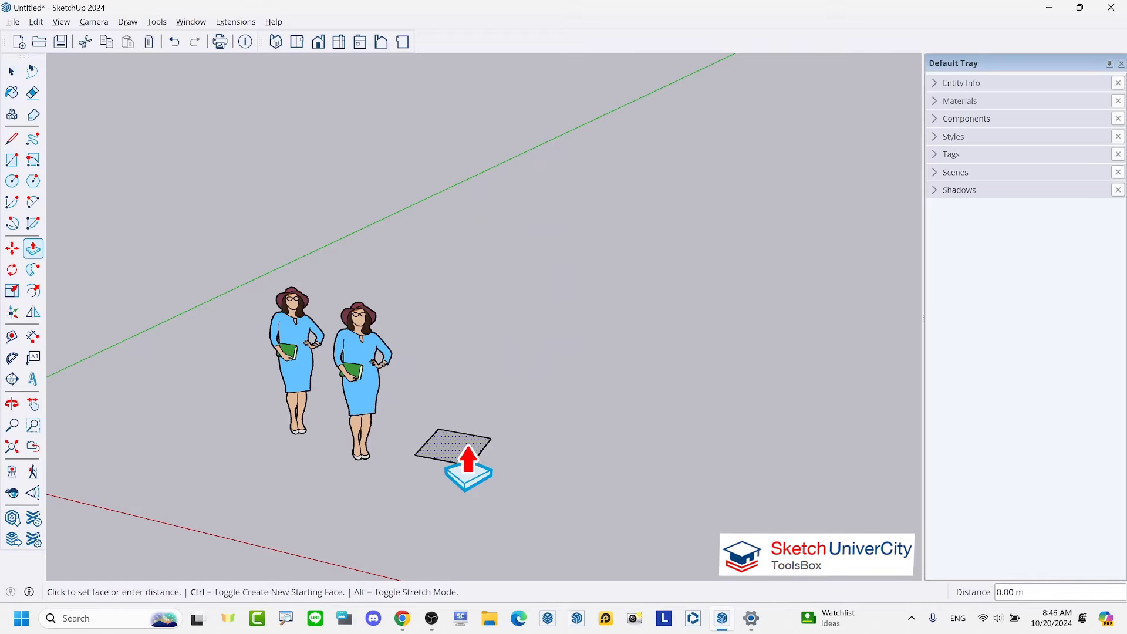
{"action": "left_click", "coordinate": [463, 455]}
{"action": "left_click", "coordinate": [443, 418]}
{"action": "key", "text": "space"}
{"action": "scroll", "coordinate": [516, 443], "scroll_direction": "down", "scroll_amount": 2}
{"action": "scroll", "coordinate": [513, 430], "scroll_direction": "down", "scroll_amount": 1}
{"action": "scroll", "coordinate": [513, 430], "scroll_direction": "up", "scroll_amount": 1}
- Draw a small circle next to the box and extrude it into a tall cylinder
{"action": "key", "text": "c"}
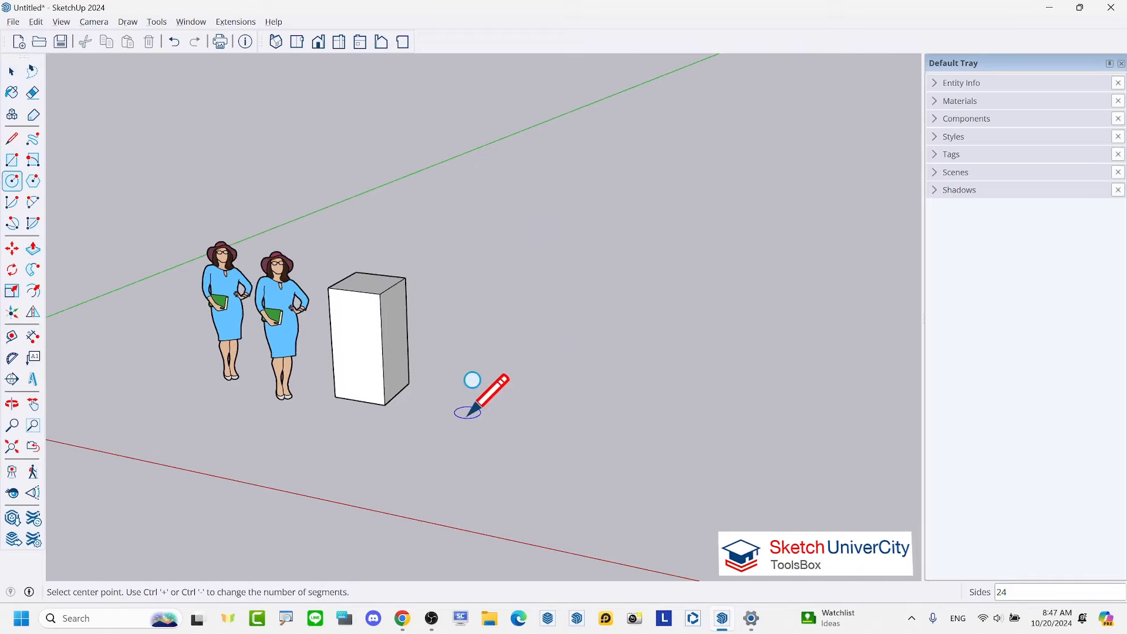
{"action": "left_click", "coordinate": [468, 411]}
{"action": "key", "text": "p"}
{"action": "left_click", "coordinate": [468, 414]}
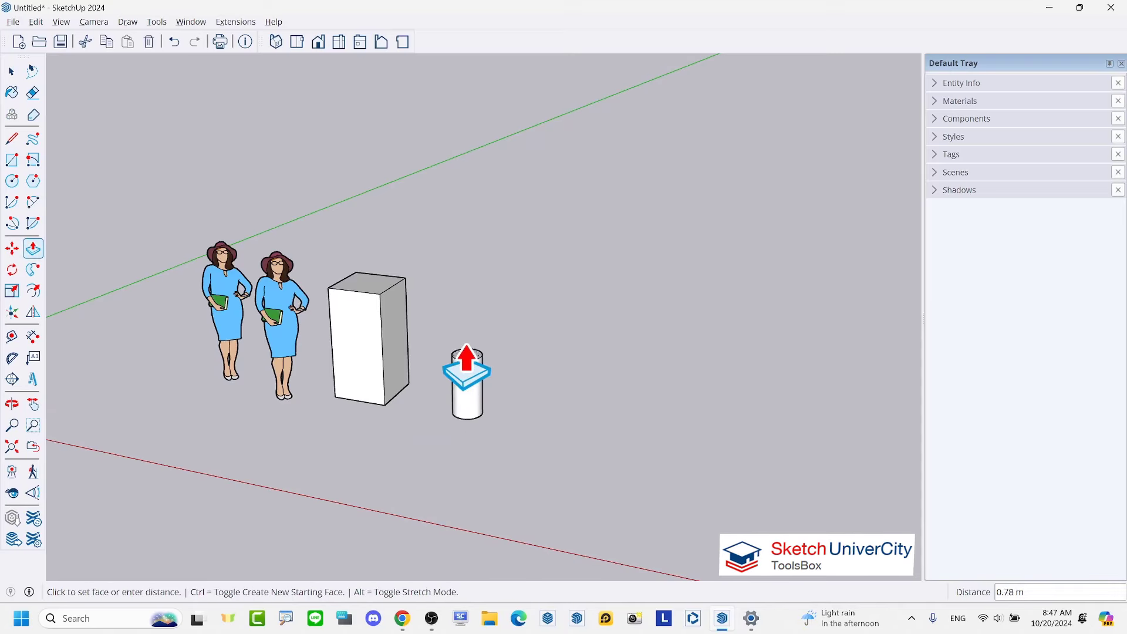
{"action": "left_click", "coordinate": [465, 301]}
{"action": "key", "text": "space"}
{"action": "triple_click", "coordinate": [368, 330]}
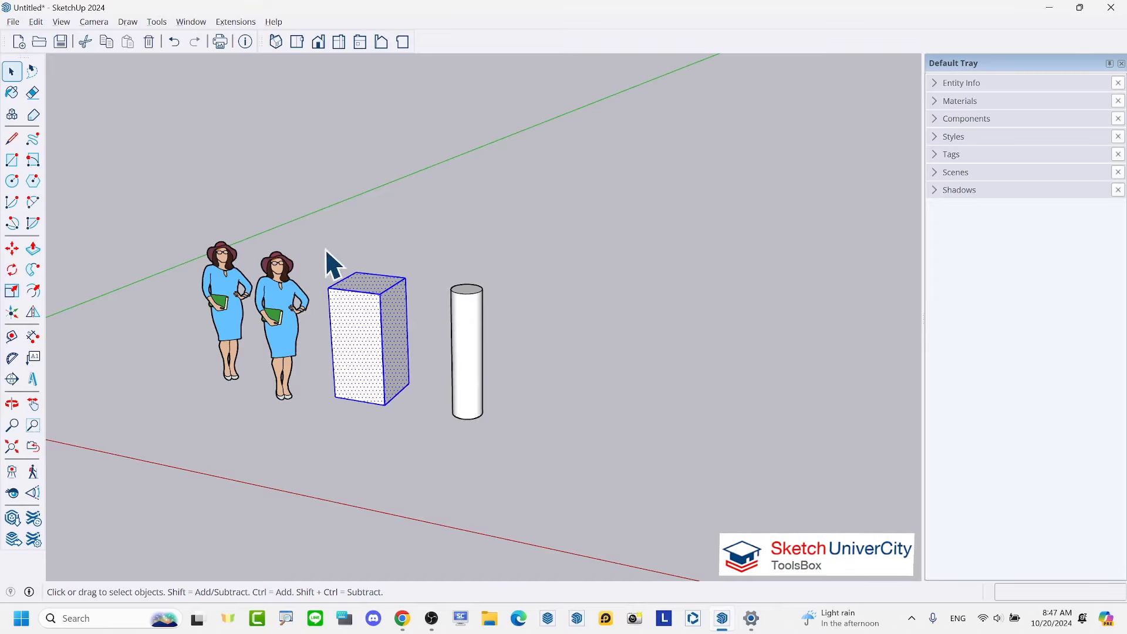
- Copy the box-and-cylinder pair three times to the right to start a row
{"action": "left_click_drag", "start_coordinate": [310, 230], "coordinate": [549, 463]}
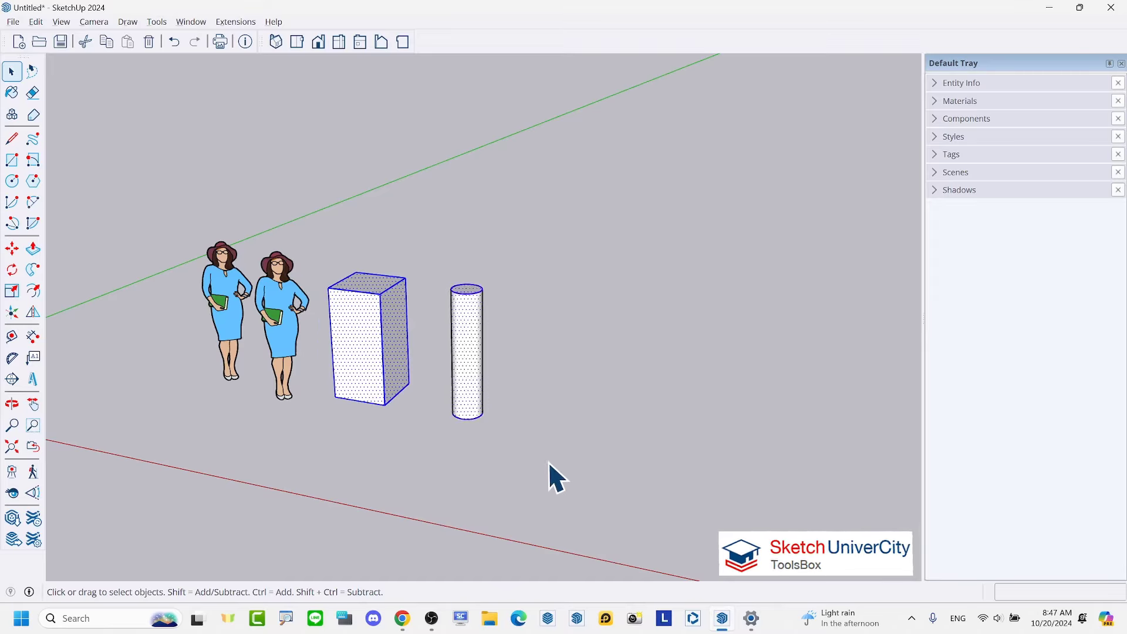
{"action": "key", "text": "m"}
{"action": "left_click", "coordinate": [482, 444]}
{"action": "key", "text": "ctrl"}
{"action": "left_click", "coordinate": [600, 392]}
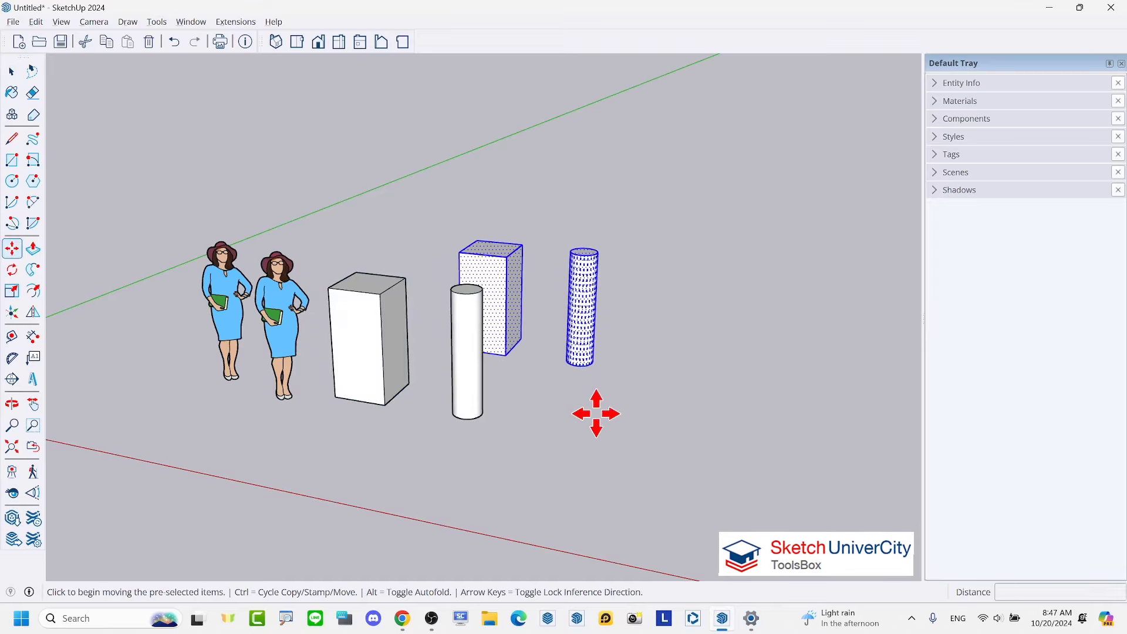
{"action": "key", "text": "ctrl"}
{"action": "left_click", "coordinate": [697, 335]}
{"action": "scroll", "coordinate": [389, 453], "scroll_direction": "down", "scroll_amount": 3}
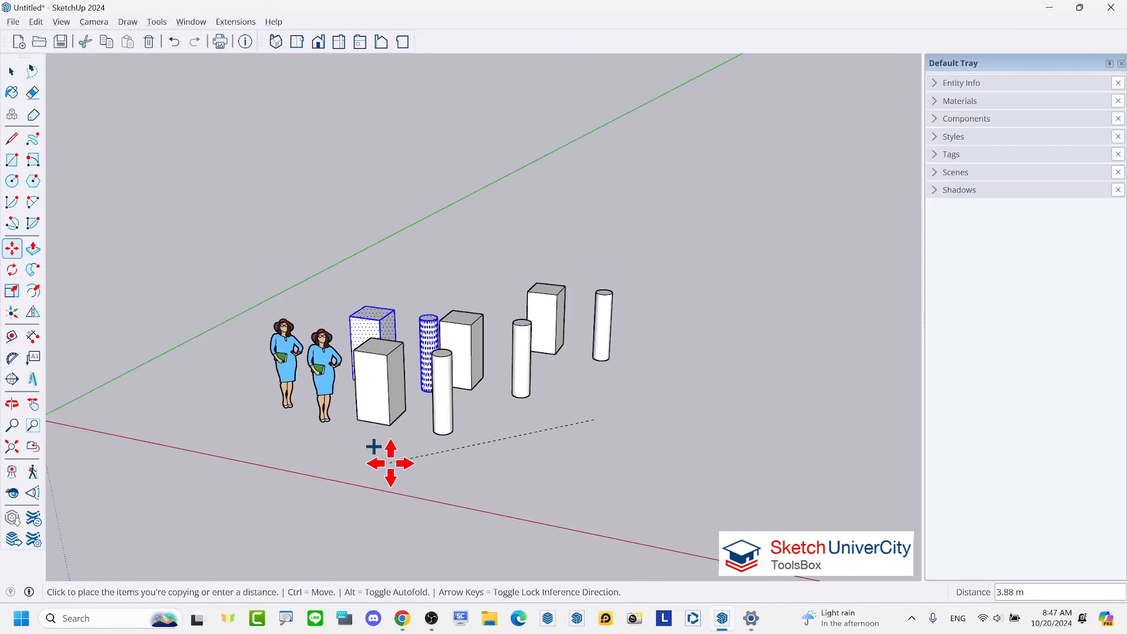
{"action": "scroll", "coordinate": [672, 398], "scroll_direction": "down", "scroll_amount": 2}
{"action": "left_click", "coordinate": [672, 397]}
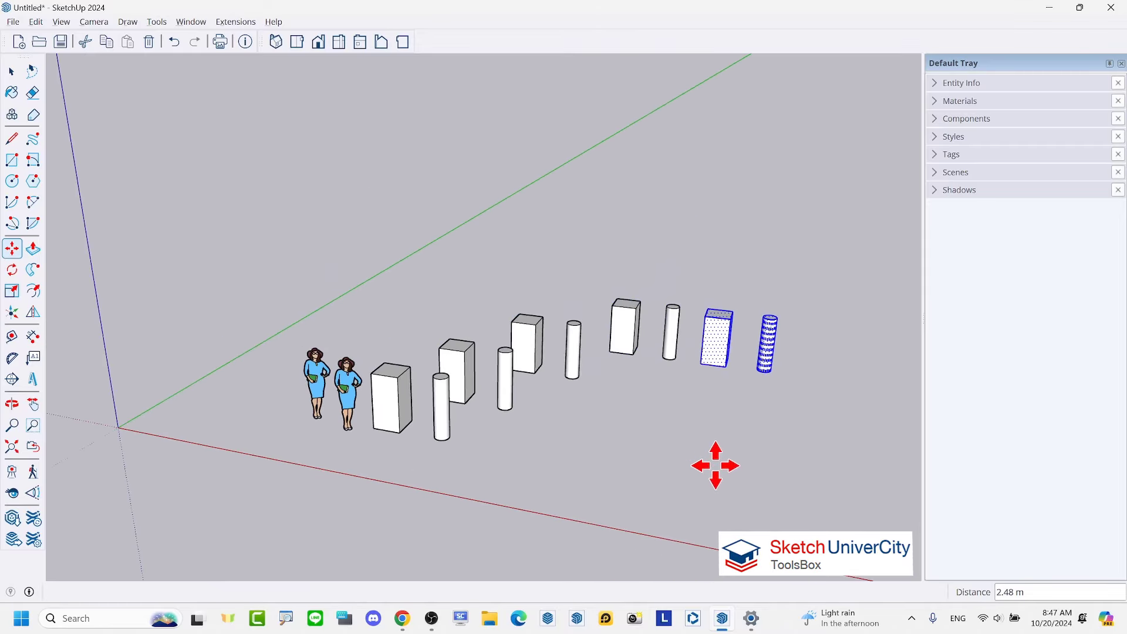
{"action": "scroll", "coordinate": [718, 323], "scroll_direction": "up", "scroll_amount": 2}
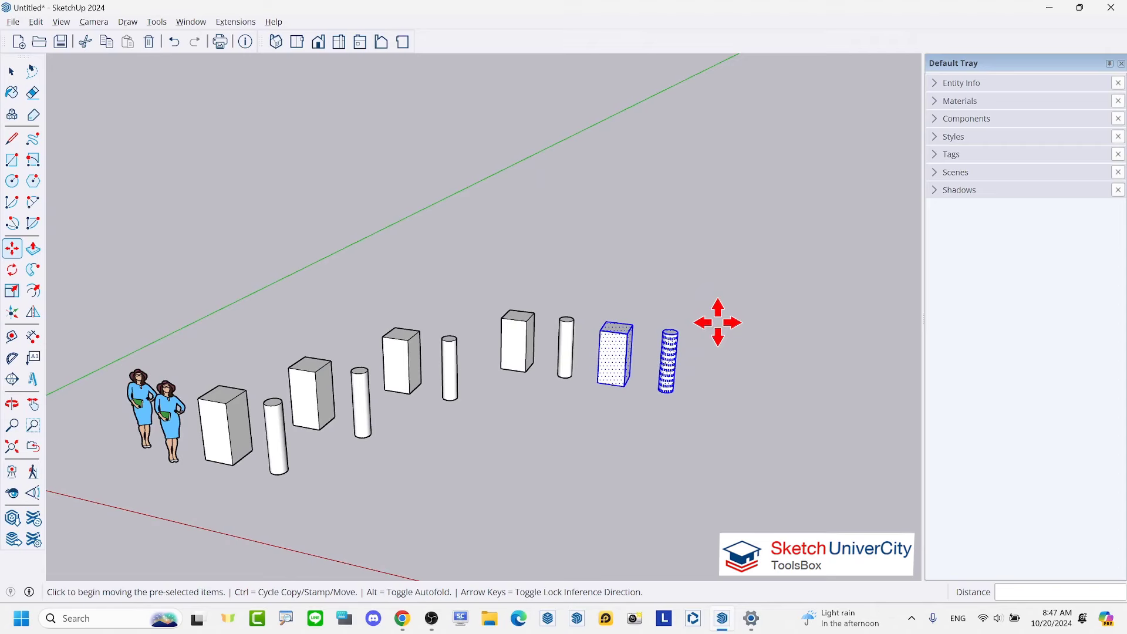
{"action": "key", "text": "space"}
{"action": "left_click", "coordinate": [698, 418]}
{"action": "scroll", "coordinate": [702, 397], "scroll_direction": "up", "scroll_amount": 2}
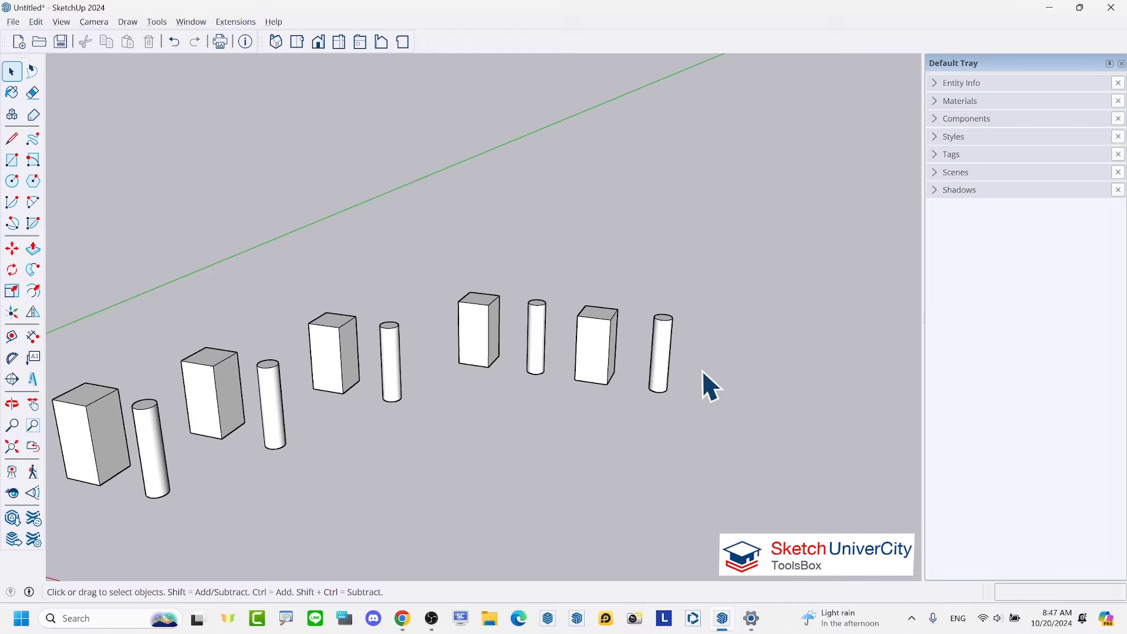
- Copy the rightmost box-and-cylinder pair once more, using the cylinder base as the base point
{"action": "scroll", "coordinate": [701, 387], "scroll_direction": "down", "scroll_amount": 3}
{"action": "scroll", "coordinate": [698, 393], "scroll_direction": "up", "scroll_amount": 2}
{"action": "scroll", "coordinate": [567, 403], "scroll_direction": "up", "scroll_amount": 2}
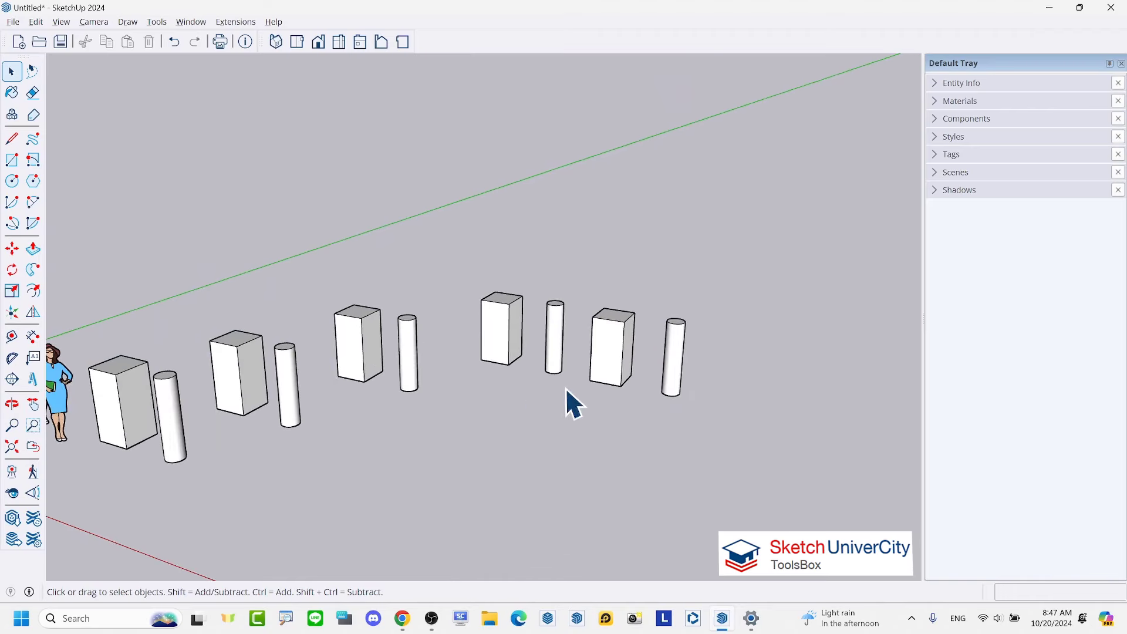
{"action": "scroll", "coordinate": [572, 353], "scroll_direction": "up", "scroll_amount": 2}
{"action": "left_click_drag", "start_coordinate": [573, 241], "coordinate": [719, 450]}
{"action": "scroll", "coordinate": [290, 237], "scroll_direction": "down", "scroll_amount": 1}
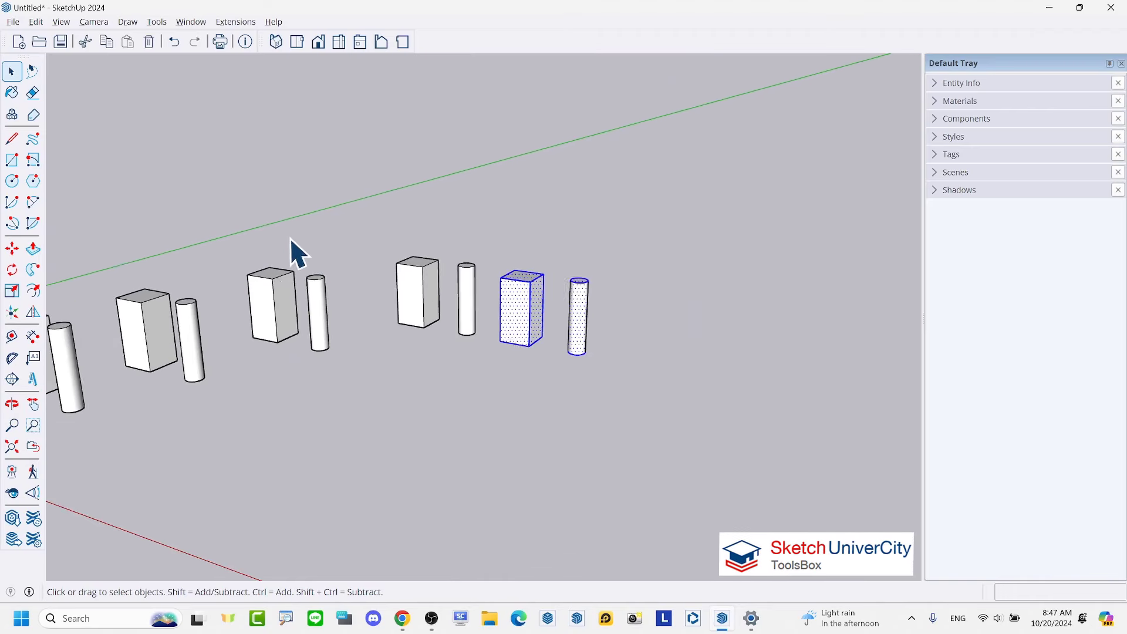
{"action": "scroll", "coordinate": [665, 329], "scroll_direction": "up", "scroll_amount": 1}
{"action": "scroll", "coordinate": [682, 347], "scroll_direction": "up", "scroll_amount": 1}
{"action": "key", "text": "m"}
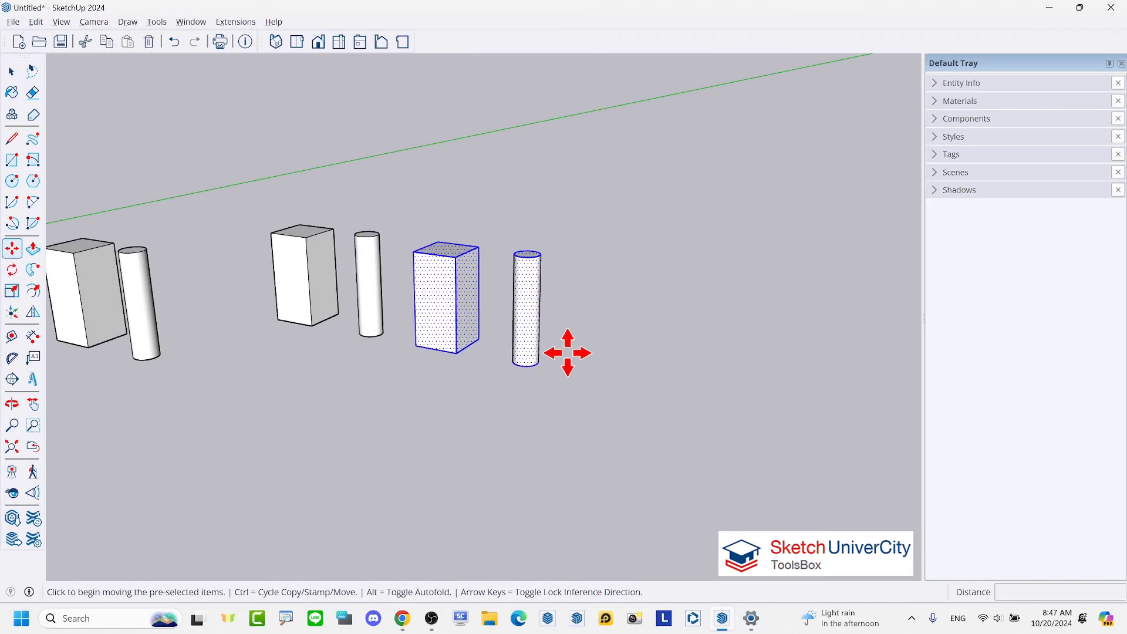
{"action": "left_click", "coordinate": [534, 371]}
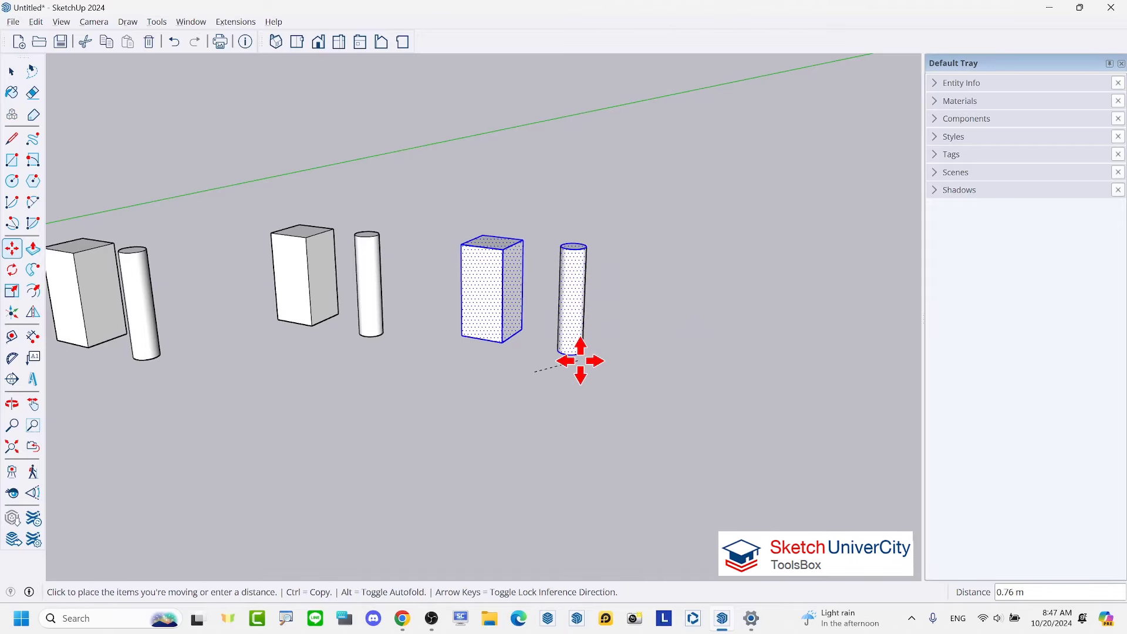
{"action": "key", "text": "ctrl"}
{"action": "left_click", "coordinate": [658, 348]}
- Stamp six more copies of the pair along the front row with Ctrl stamp mode
{"action": "scroll", "coordinate": [448, 352], "scroll_direction": "down", "scroll_amount": 1}
{"action": "scroll", "coordinate": [574, 332], "scroll_direction": "up", "scroll_amount": 1}
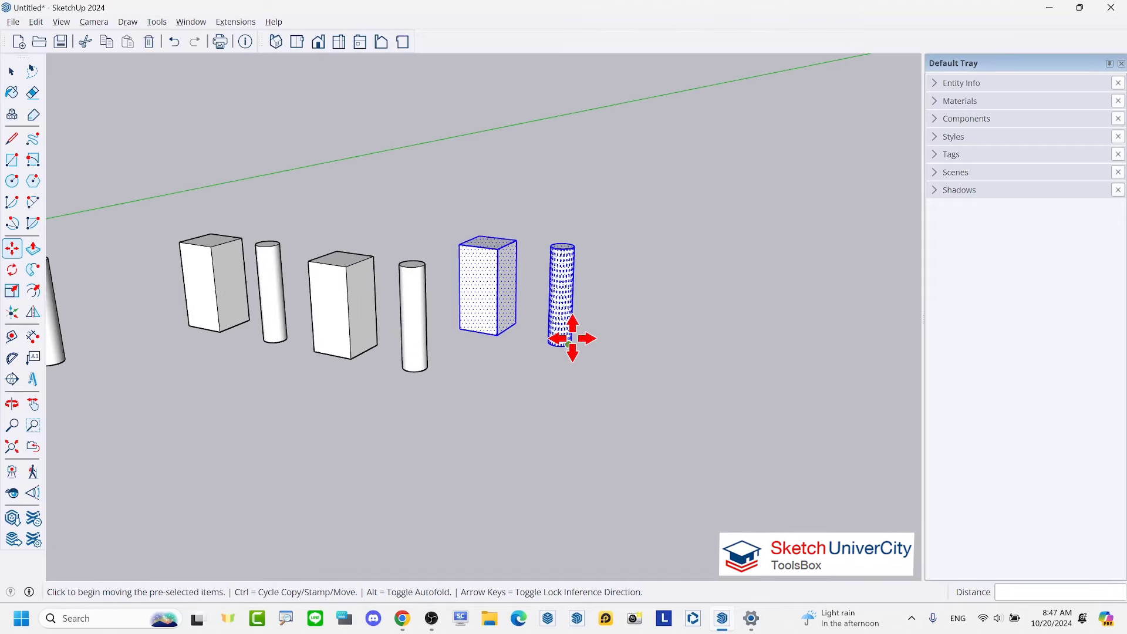
{"action": "scroll", "coordinate": [578, 348], "scroll_direction": "up", "scroll_amount": 1}
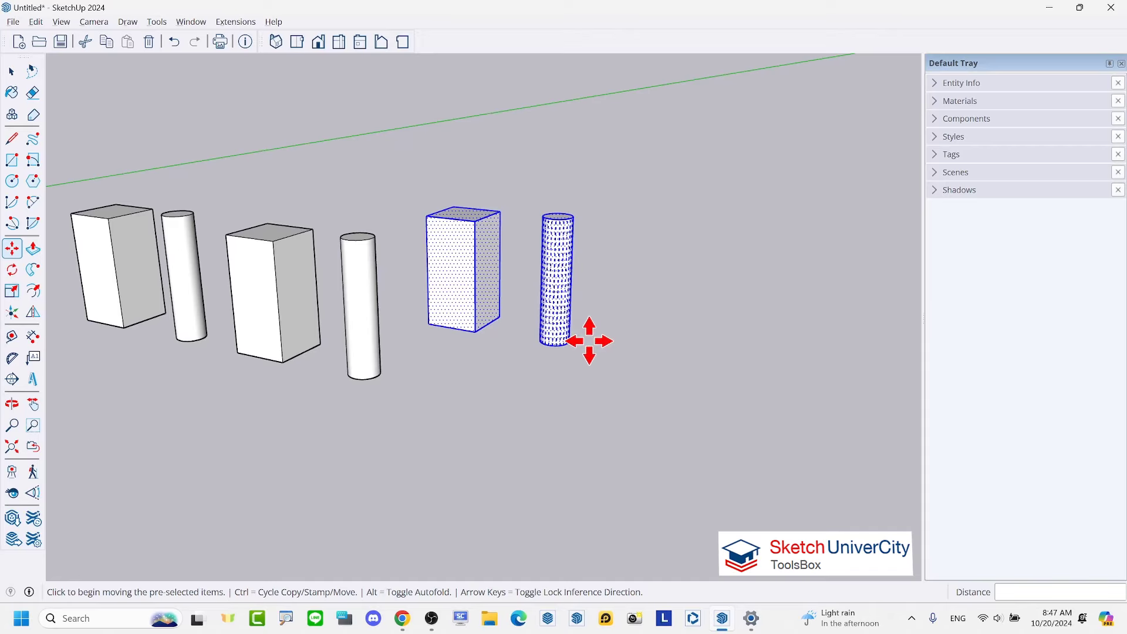
{"action": "key", "text": "ctrl"}
{"action": "key", "text": "ctrl"}
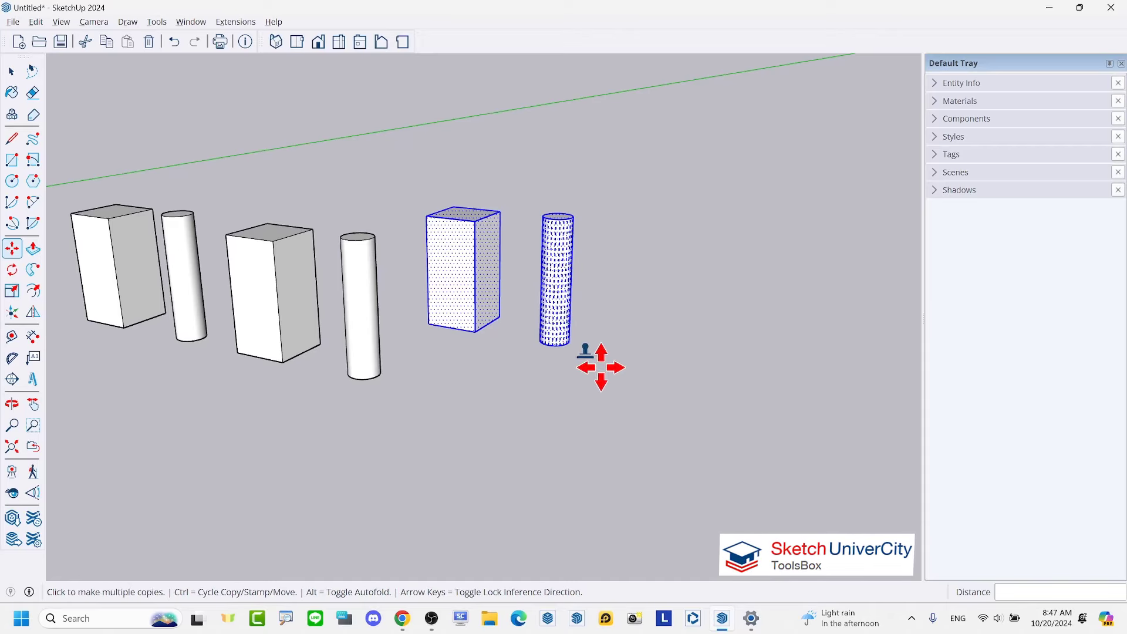
{"action": "scroll", "coordinate": [660, 308], "scroll_direction": "down", "scroll_amount": 1}
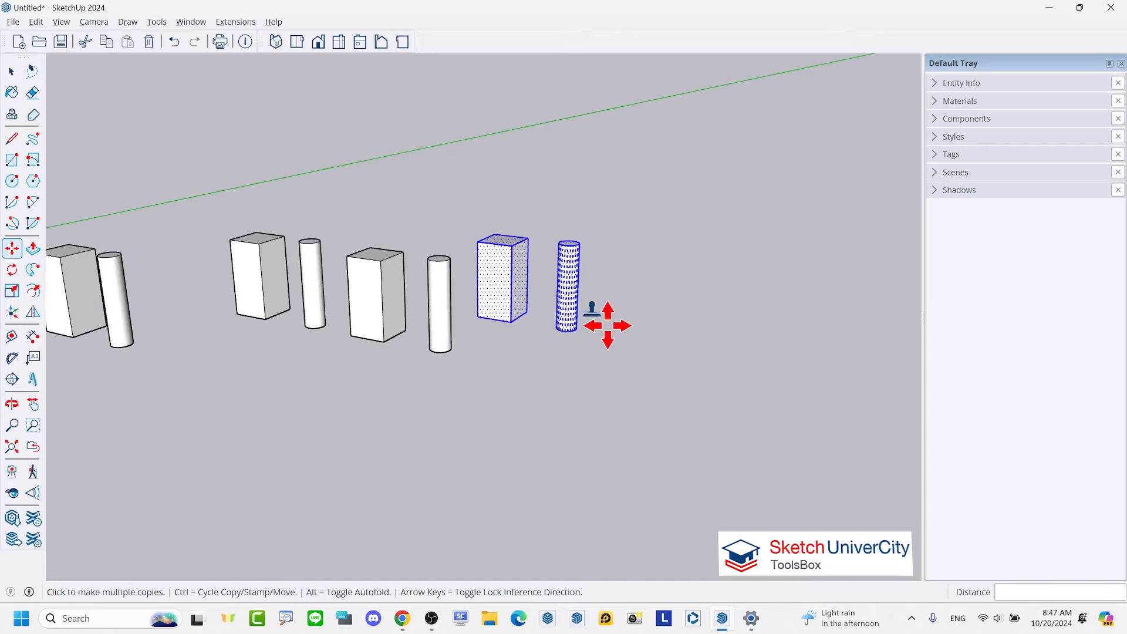
{"action": "left_click", "coordinate": [571, 341]}
{"action": "scroll", "coordinate": [694, 386], "scroll_direction": "down", "scroll_amount": 2}
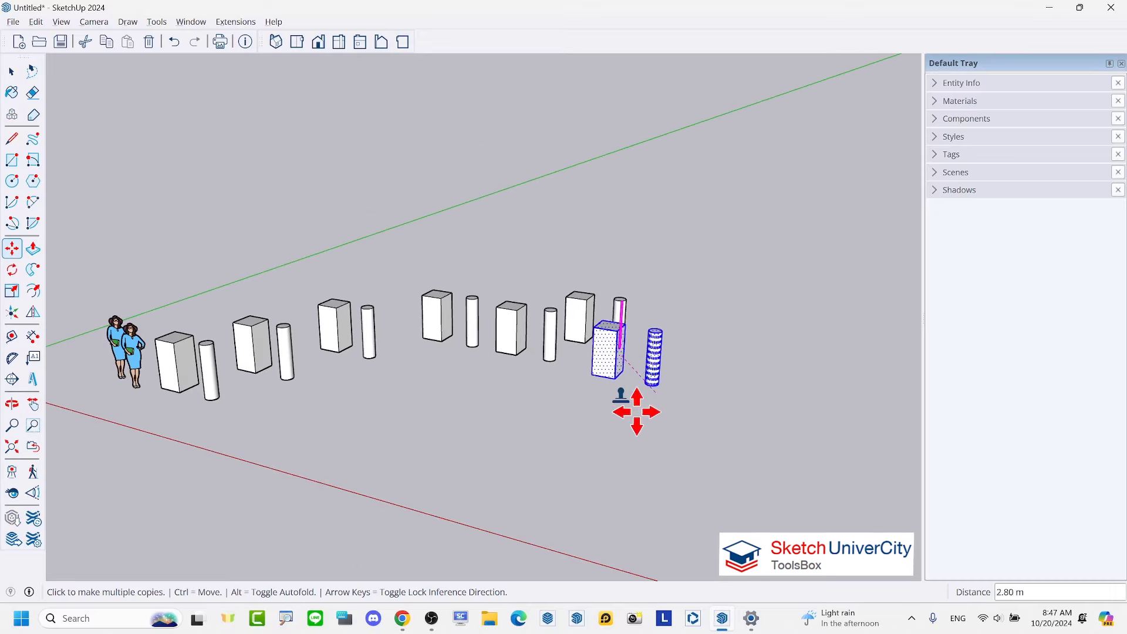
{"action": "left_click", "coordinate": [440, 437]}
{"action": "left_click", "coordinate": [534, 456]}
{"action": "left_click", "coordinate": [633, 443]}
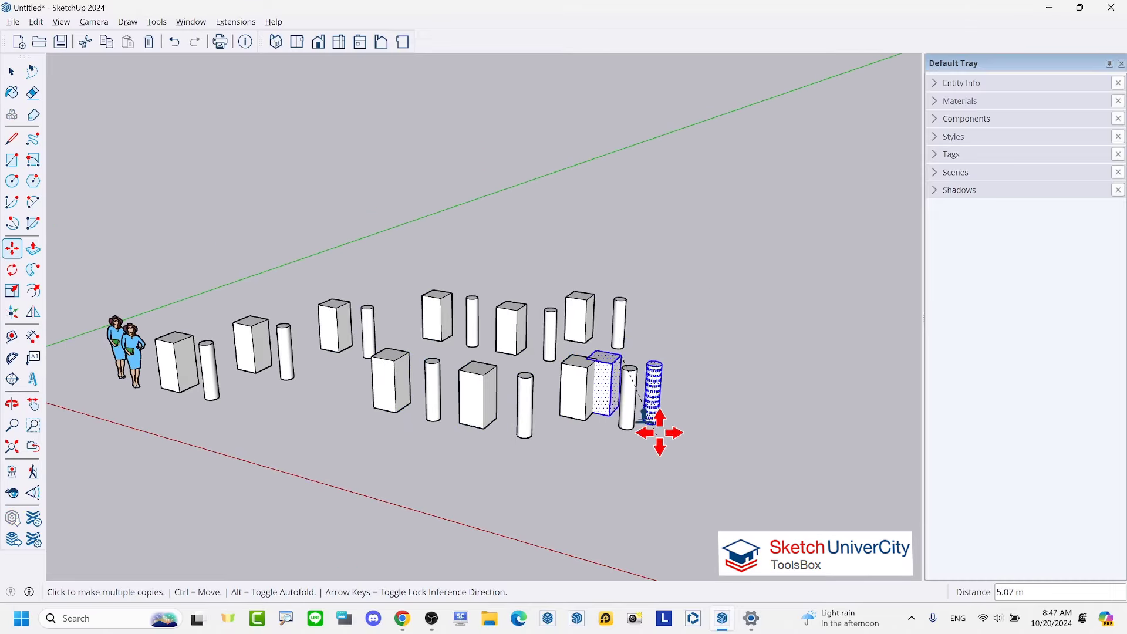
{"action": "left_click", "coordinate": [704, 401]}
{"action": "left_click", "coordinate": [781, 372]}
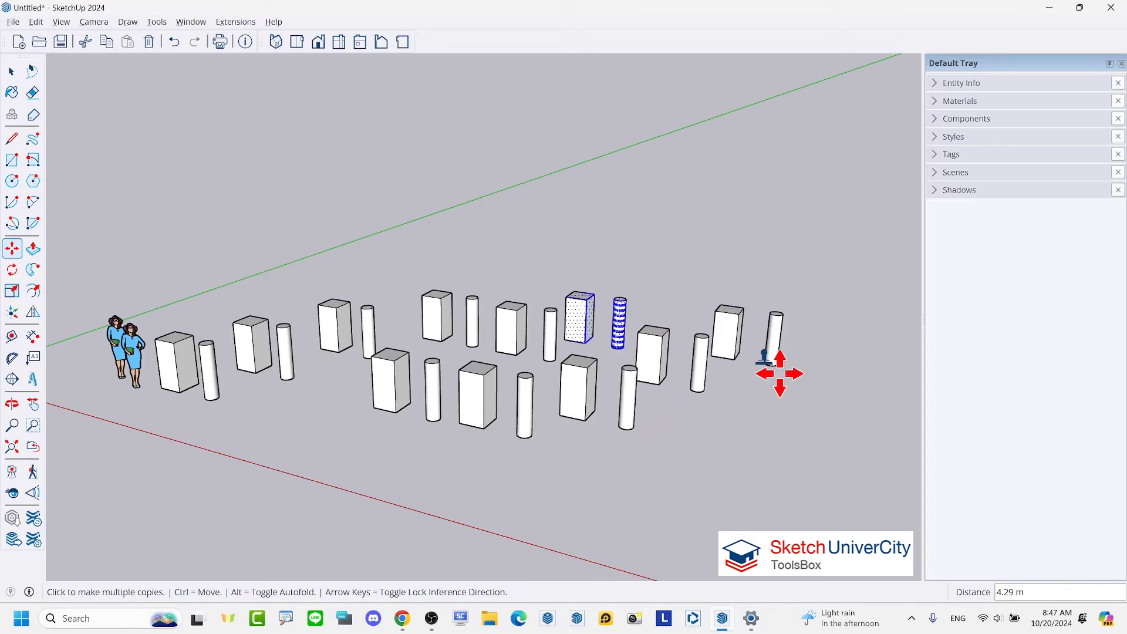
{"action": "left_click", "coordinate": [798, 432]}
{"action": "scroll", "coordinate": [775, 307], "scroll_direction": "down", "scroll_amount": 2}
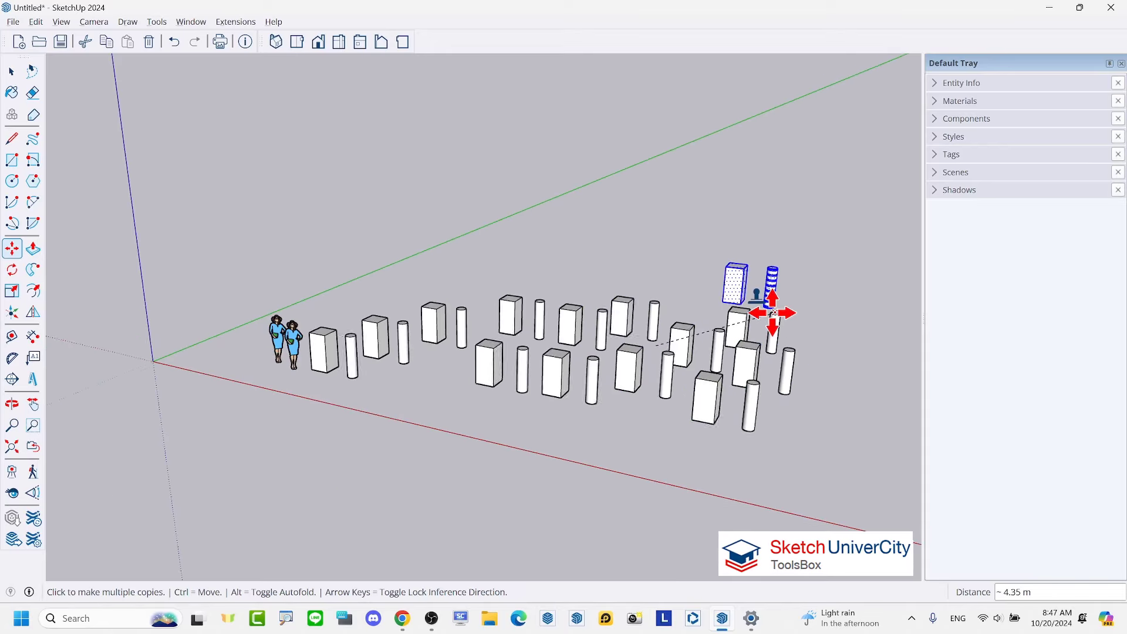
{"action": "key", "text": "space"}
{"action": "scroll", "coordinate": [276, 341], "scroll_direction": "up", "scroll_amount": 1}
- Copy the two-woman figure pair eight times, spreading the copies behind the grid
{"action": "scroll", "coordinate": [264, 352], "scroll_direction": "up", "scroll_amount": 4}
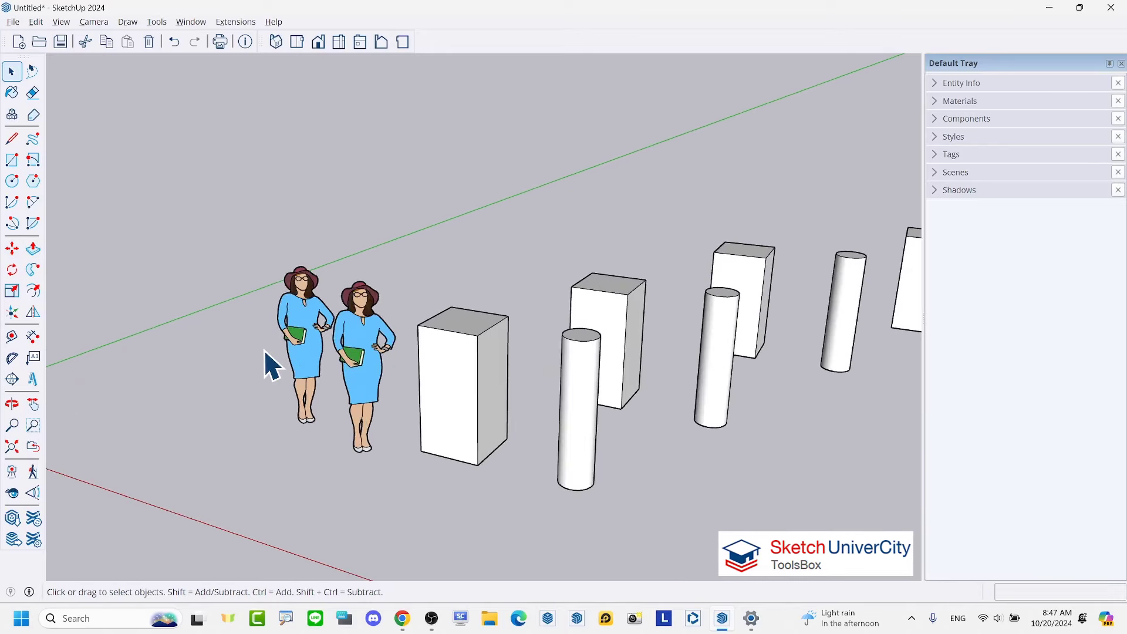
{"action": "mouse_move", "coordinate": [244, 241]}
{"action": "left_mouse_down"}
{"action": "mouse_move", "coordinate": [394, 503]}
{"action": "mouse_move", "coordinate": [389, 481]}
{"action": "left_mouse_up"}
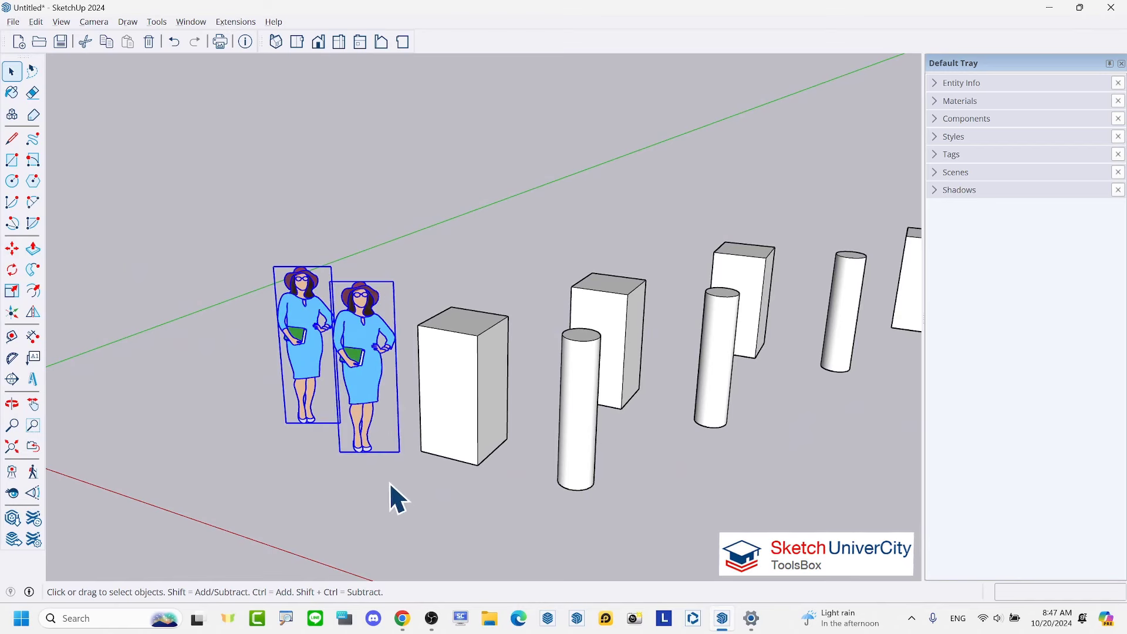
{"action": "key", "text": "m"}
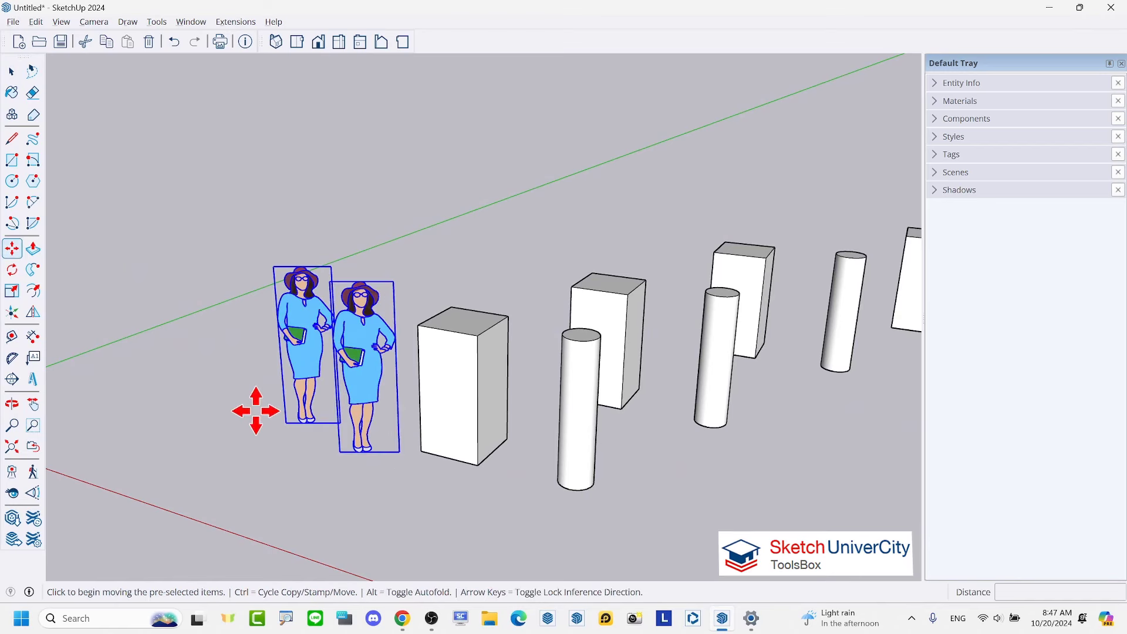
{"action": "key", "text": "ctrl"}
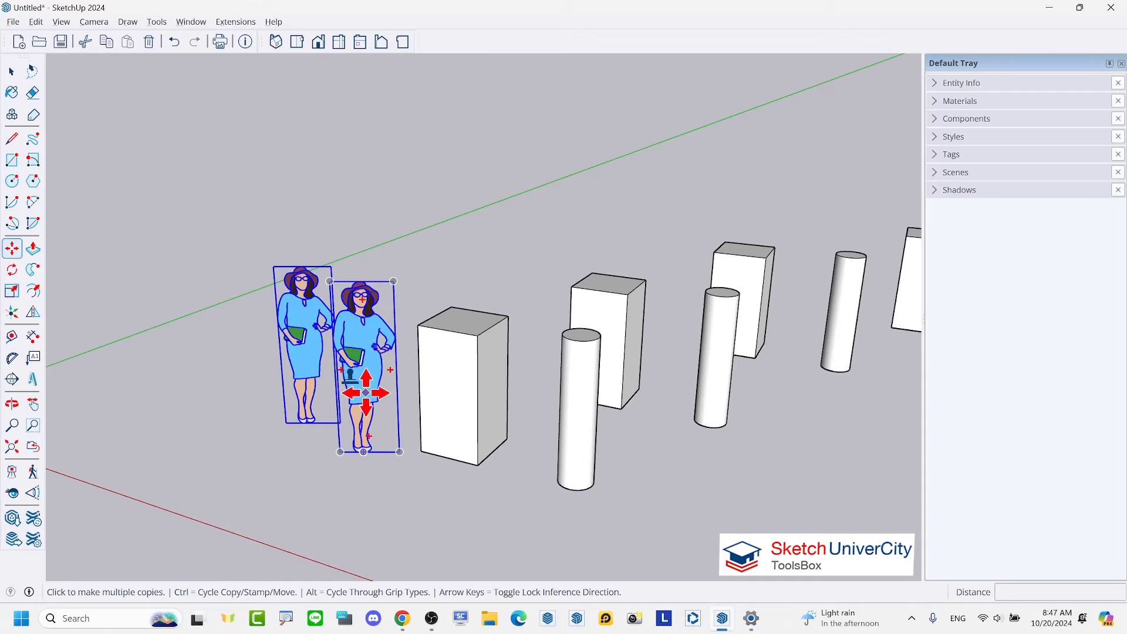
{"action": "scroll", "coordinate": [370, 405], "scroll_direction": "down", "scroll_amount": 2}
{"action": "left_click", "coordinate": [351, 431]}
{"action": "left_click", "coordinate": [221, 393]}
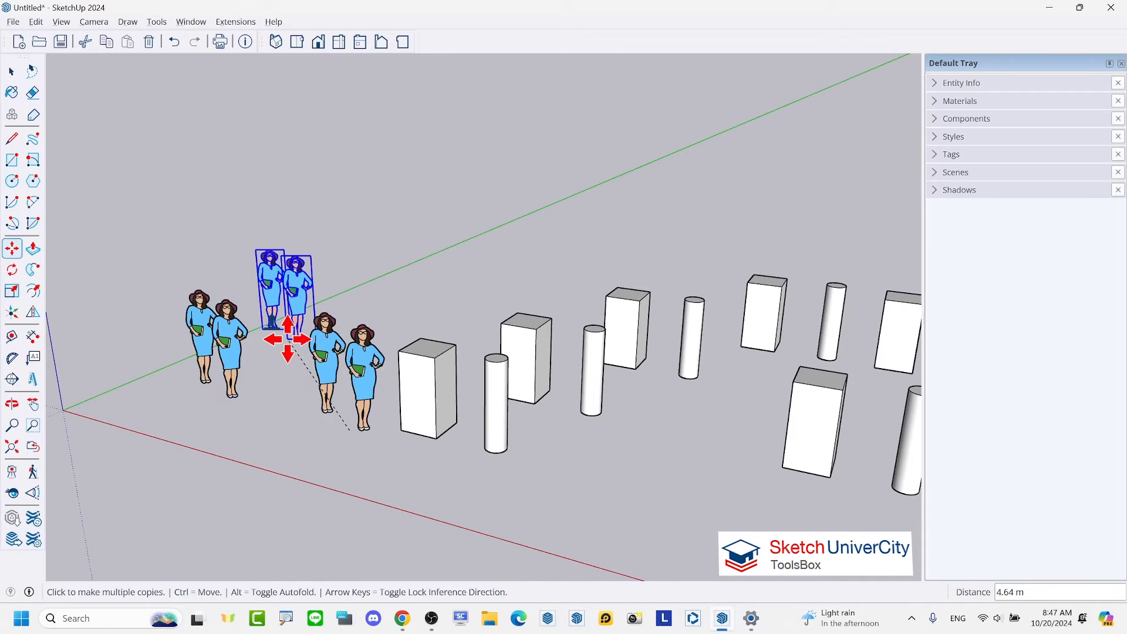
{"action": "left_click", "coordinate": [285, 314]}
{"action": "left_click", "coordinate": [362, 270]}
{"action": "left_click", "coordinate": [439, 256]}
{"action": "left_click", "coordinate": [502, 250]}
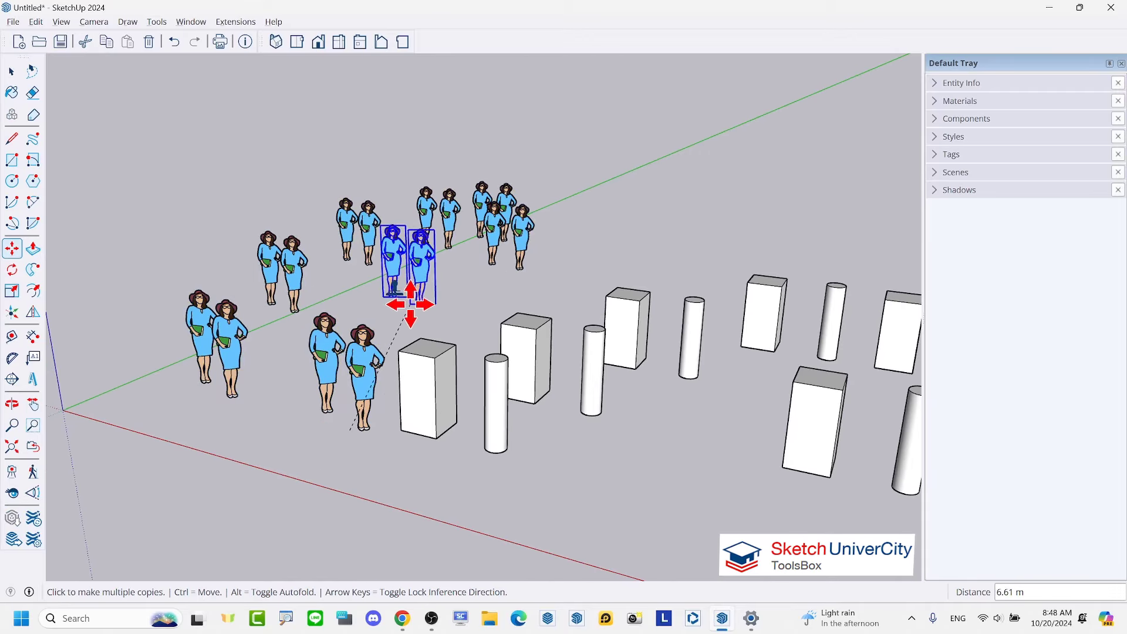
{"action": "left_click", "coordinate": [403, 276]}
{"action": "left_click", "coordinate": [589, 247]}
{"action": "left_click", "coordinate": [781, 241]}
{"action": "scroll", "coordinate": [428, 208], "scroll_direction": "down", "scroll_amount": 2}
{"action": "key", "text": "space"}
{"action": "scroll", "coordinate": [428, 207], "scroll_direction": "down", "scroll_amount": 1}
{"action": "scroll", "coordinate": [558, 156], "scroll_direction": "up", "scroll_amount": 1}
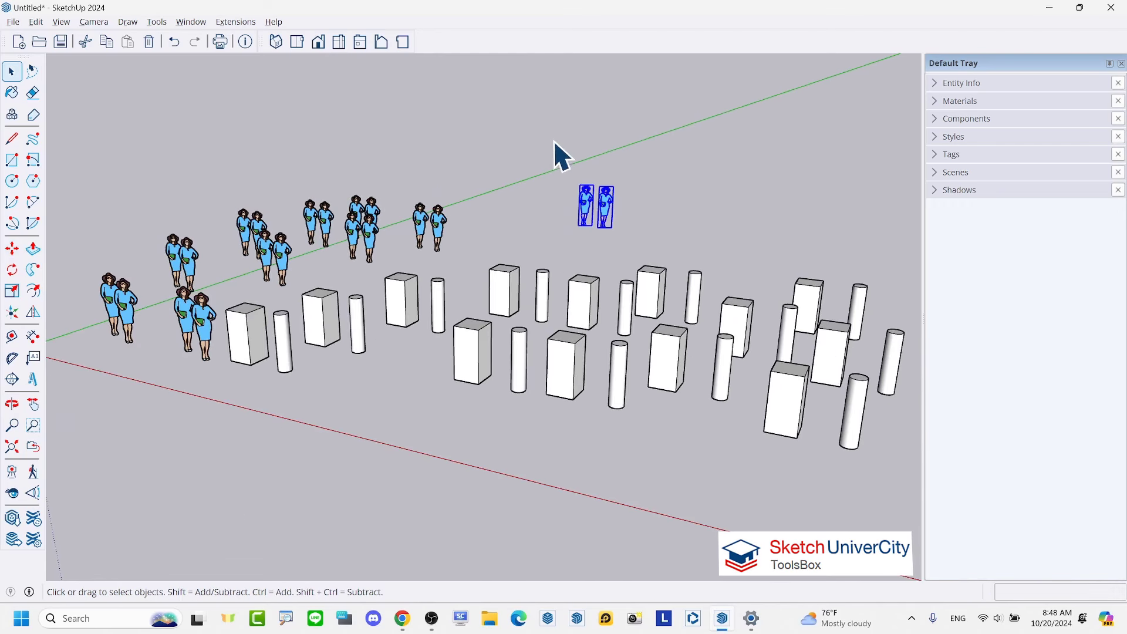
{"action": "scroll", "coordinate": [583, 151], "scroll_direction": "down", "scroll_amount": 1}
{"action": "left_click", "coordinate": [637, 207]}
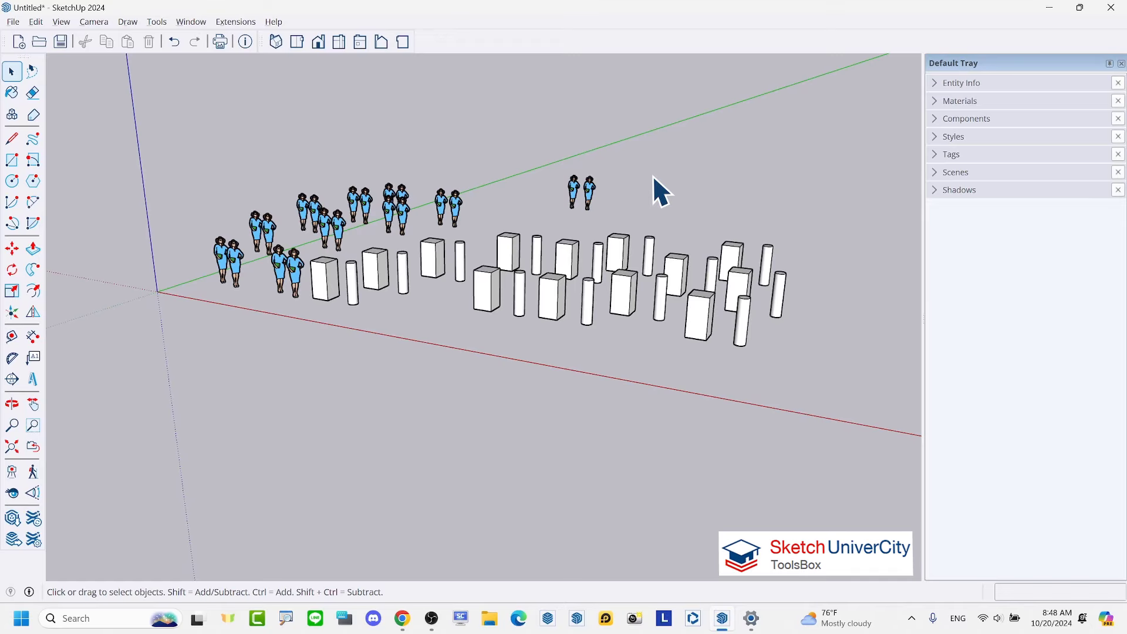
- Orbit and zoom to view the figures and box-cylinder grid from another angle
{"action": "middle_click_drag", "start_coordinate": [478, 122], "coordinate": [539, 108]}
{"action": "scroll", "coordinate": [539, 107], "scroll_direction": "up", "scroll_amount": 1}
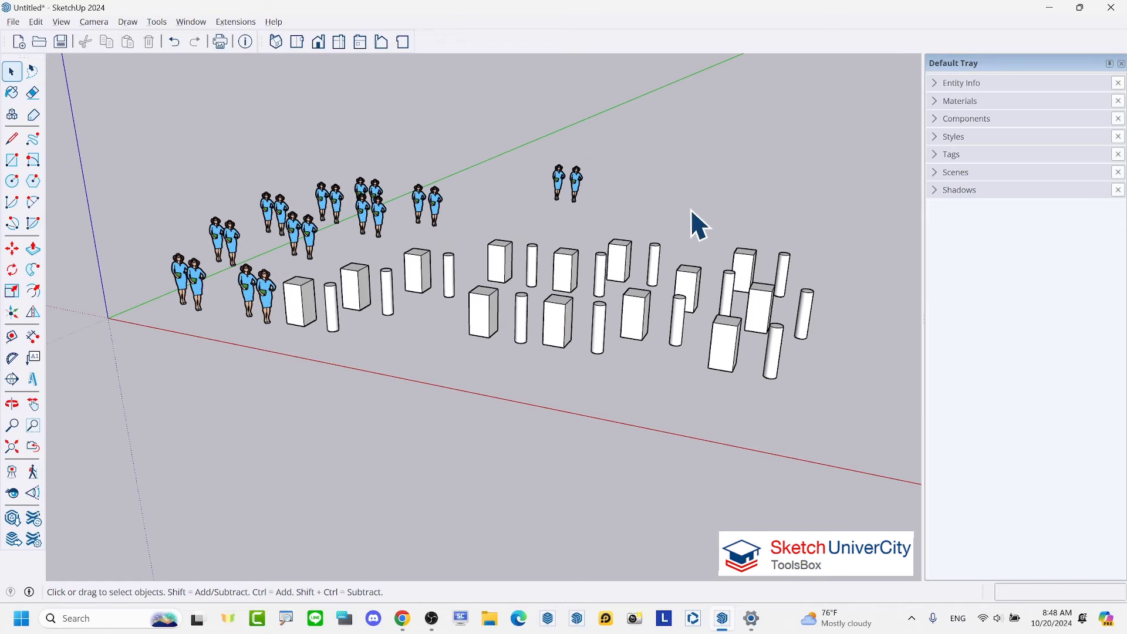
{"action": "middle_click_drag", "start_coordinate": [694, 221], "coordinate": [659, 217]}
{"action": "scroll", "coordinate": [802, 353], "scroll_direction": "up", "scroll_amount": 3}
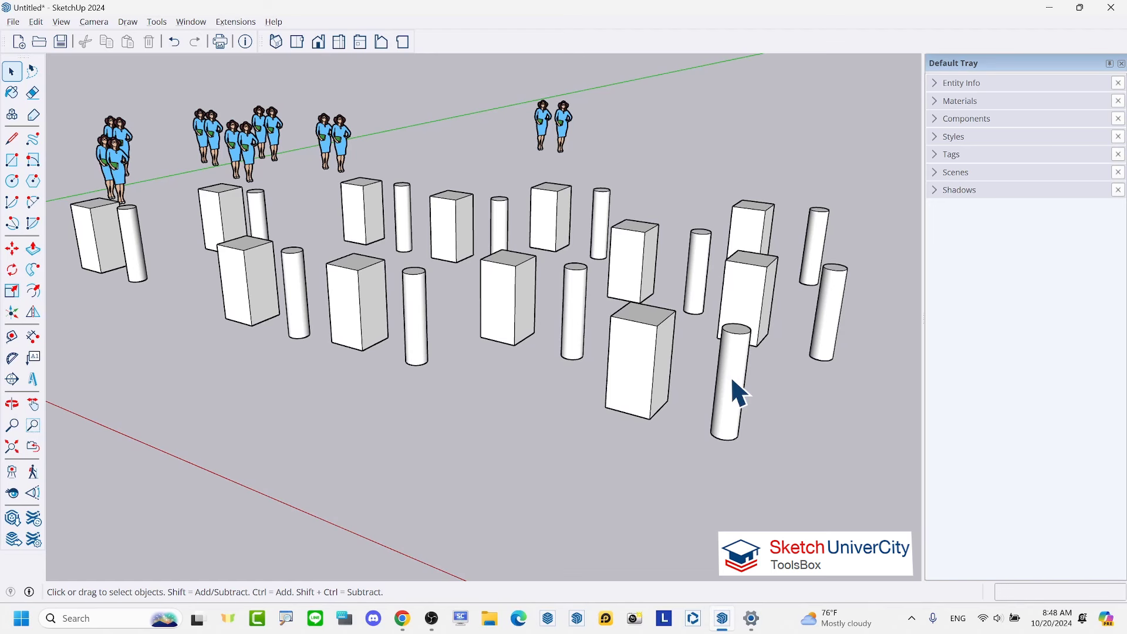
{"action": "scroll", "coordinate": [732, 379], "scroll_direction": "up", "scroll_amount": 2}
- Show Entity Info for the front cylinder and annotate its face details
{"action": "right_click", "coordinate": [729, 338]}
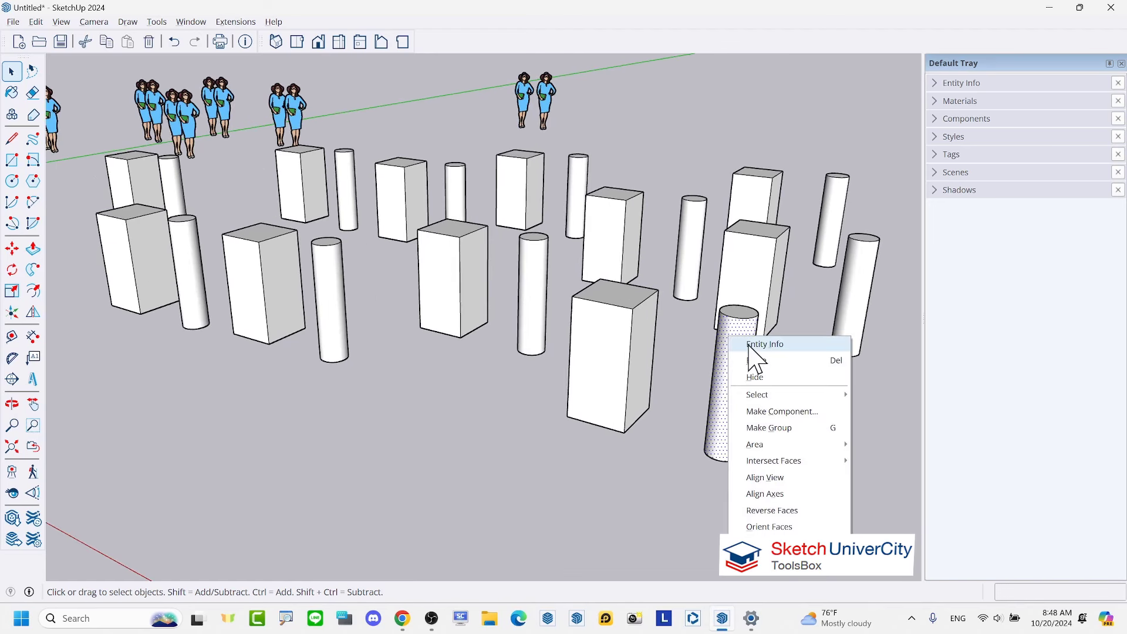
{"action": "left_click", "coordinate": [750, 347]}
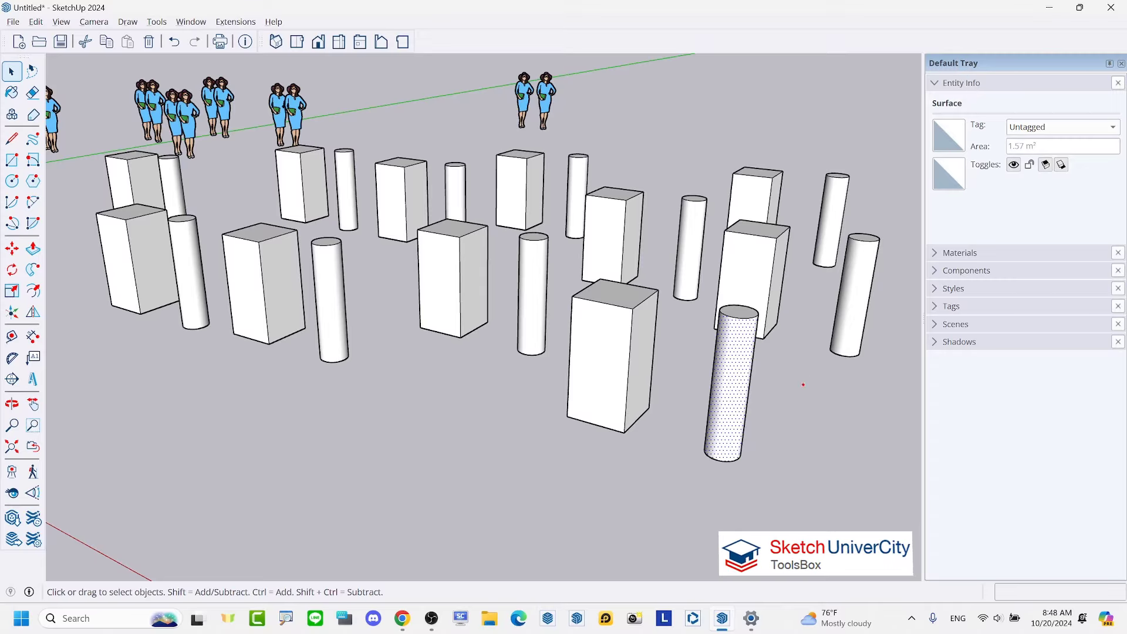
{"action": "mouse_move", "coordinate": [735, 370]}
{"action": "left_mouse_down"}
{"action": "mouse_move", "coordinate": [735, 396]}
{"action": "mouse_move", "coordinate": [758, 402]}
{"action": "mouse_move", "coordinate": [822, 311]}
{"action": "mouse_move", "coordinate": [916, 115]}
{"action": "mouse_move", "coordinate": [981, 89]}
{"action": "left_mouse_up"}
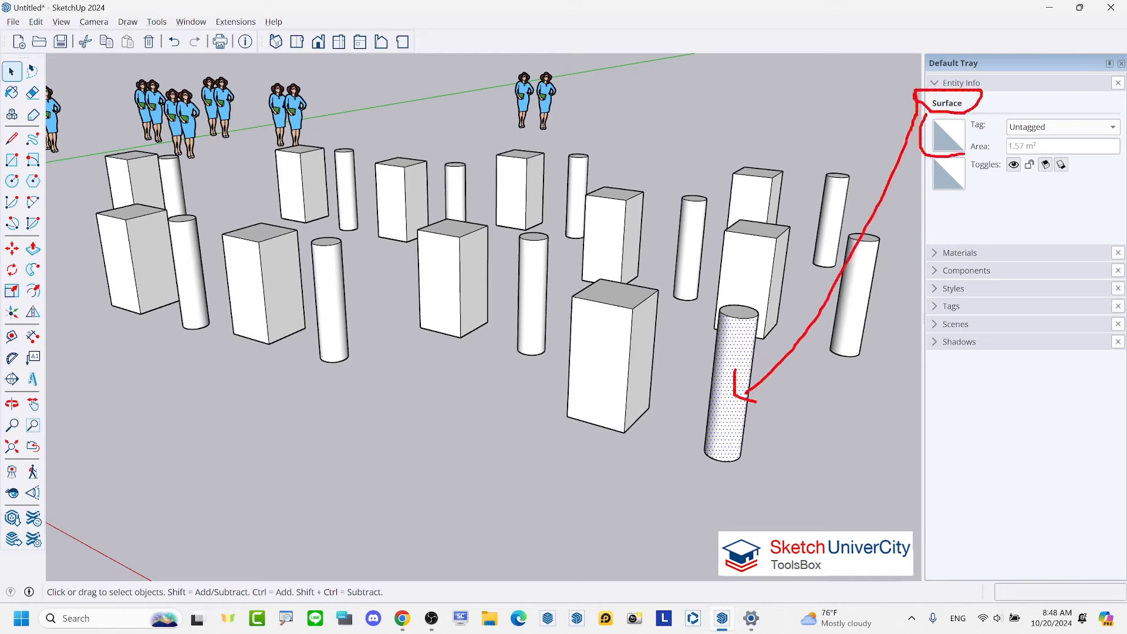
{"action": "mouse_move", "coordinate": [956, 142]}
{"action": "left_mouse_down"}
{"action": "mouse_move", "coordinate": [968, 154]}
{"action": "mouse_move", "coordinate": [961, 173]}
{"action": "left_mouse_up"}
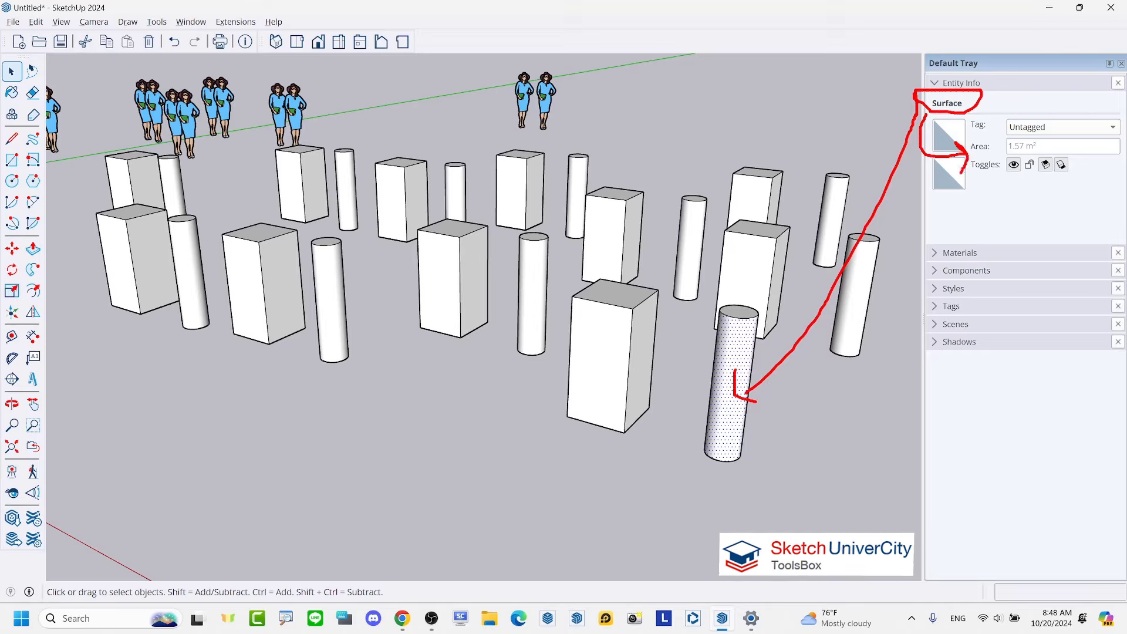
{"action": "key", "text": "Escape"}
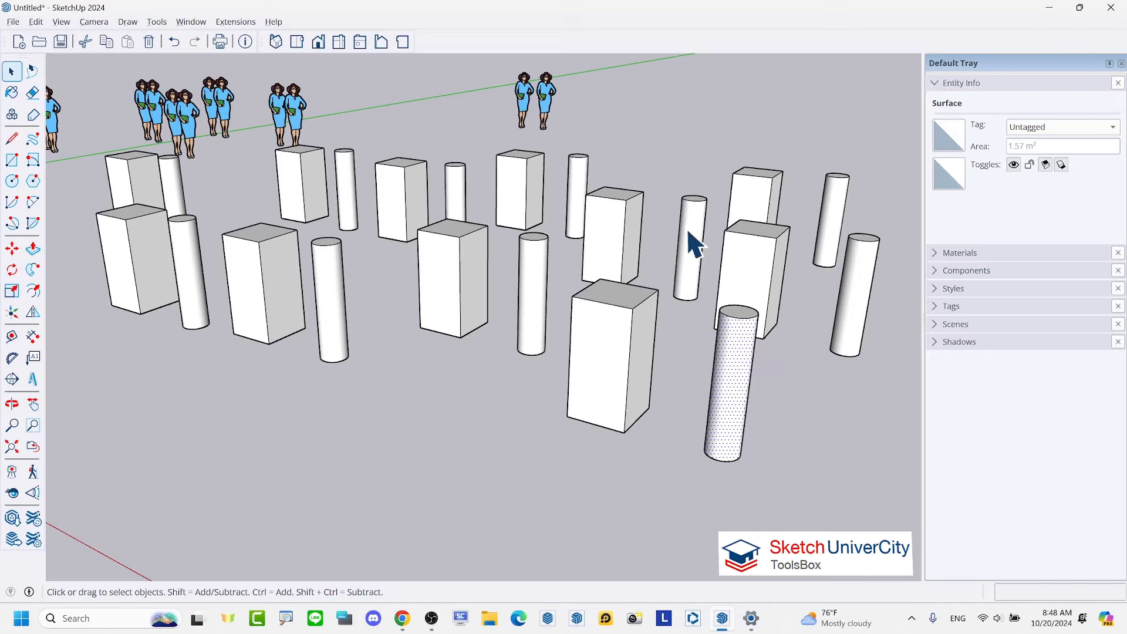
- Add four more cylinders to the selection so Entity Info reports 120 Faces
{"action": "left_click", "coordinate": [688, 247]}
{"action": "left_click", "coordinate": [731, 379], "text": "shift"}
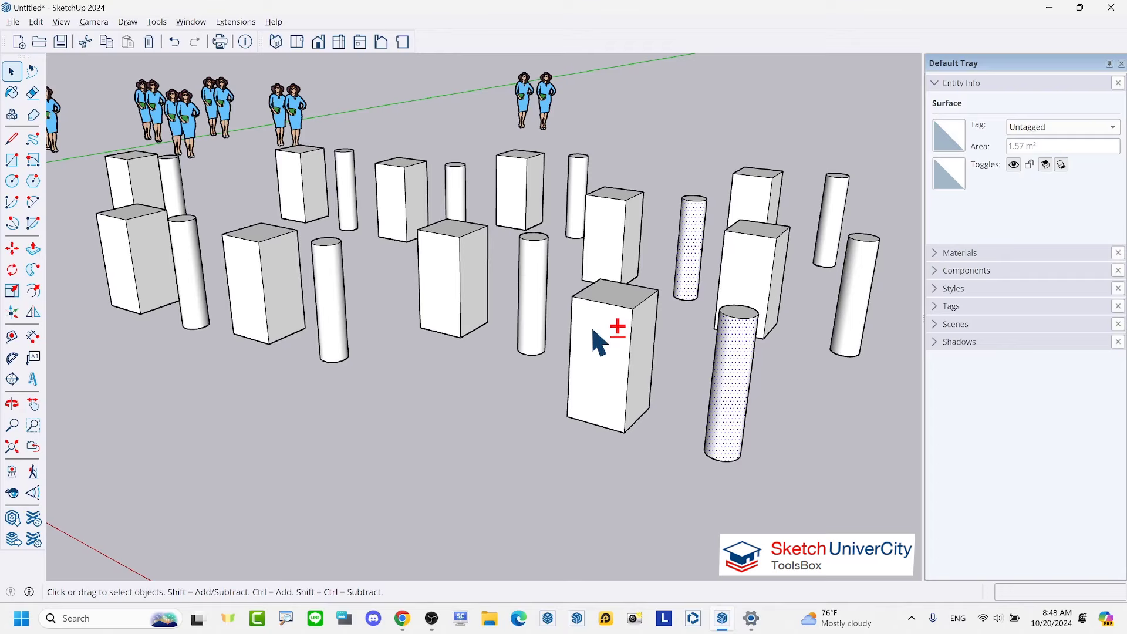
{"action": "left_click", "coordinate": [525, 314], "text": "shift"}
{"action": "left_click", "coordinate": [838, 222], "text": "shift"}
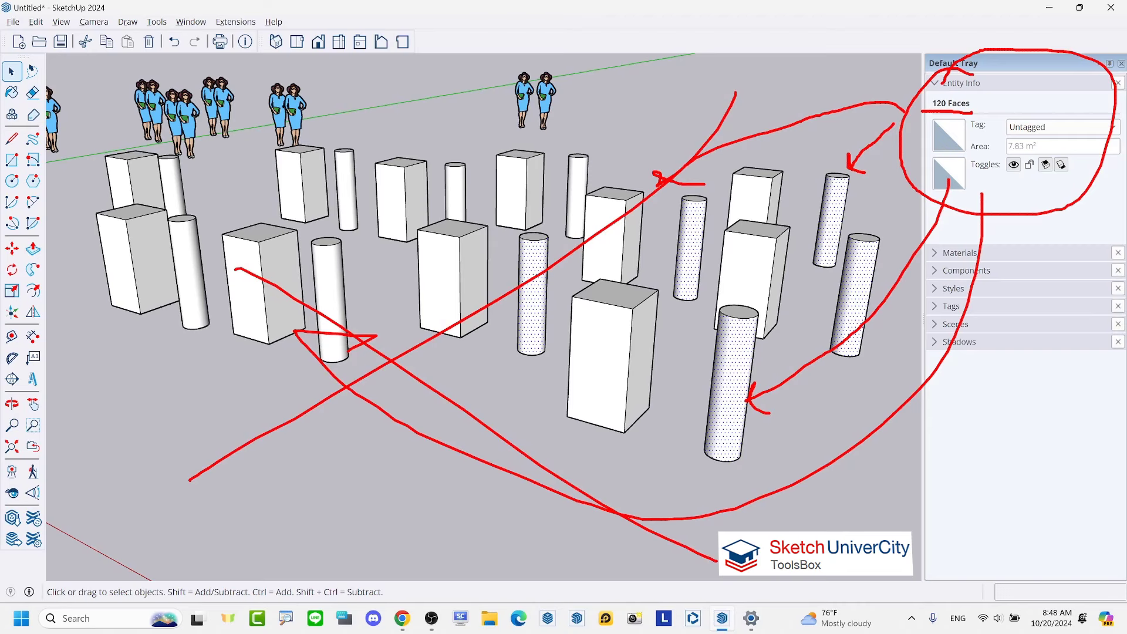
{"action": "scroll", "coordinate": [710, 340], "scroll_direction": "down", "scroll_amount": 3}
{"action": "scroll", "coordinate": [395, 237], "scroll_direction": "down", "scroll_amount": 3}
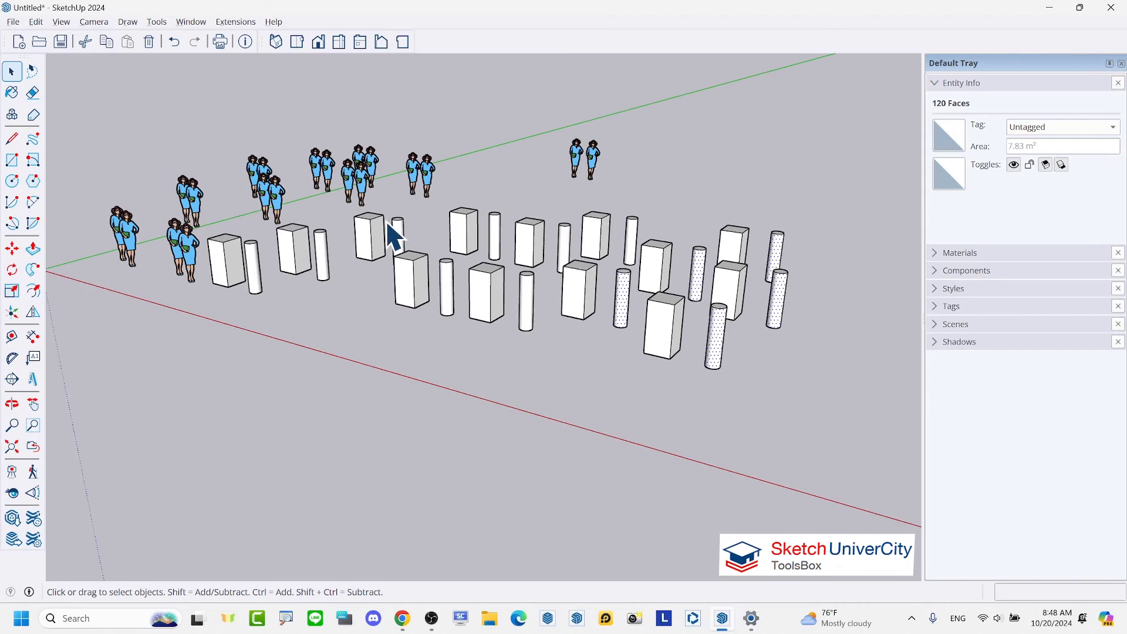
{"action": "scroll", "coordinate": [425, 188], "scroll_direction": "up", "scroll_amount": 8}
- Show Entity Info for one woman figure: component 'Teddy' with 20 instances
{"action": "scroll", "coordinate": [431, 188], "scroll_direction": "up", "scroll_amount": 2}
{"action": "right_click", "coordinate": [434, 147]}
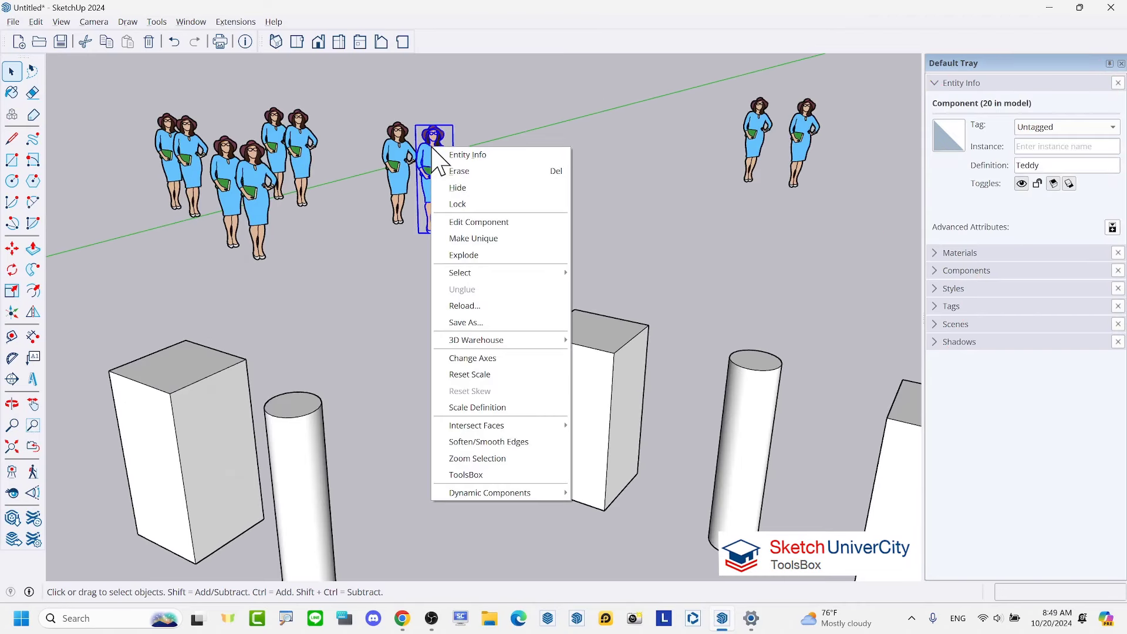
{"action": "left_click", "coordinate": [463, 157]}
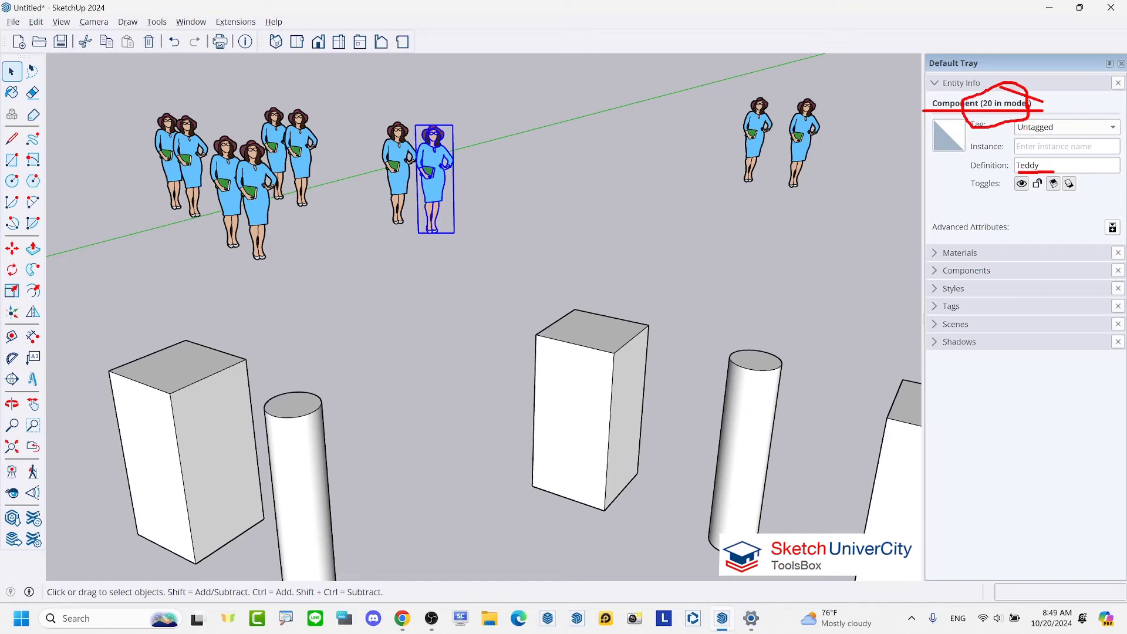
{"action": "scroll", "coordinate": [561, 240], "scroll_direction": "down", "scroll_amount": 2}
{"action": "scroll", "coordinate": [559, 282], "scroll_direction": "down", "scroll_amount": 3}
{"action": "scroll", "coordinate": [422, 345], "scroll_direction": "down", "scroll_amount": 3}
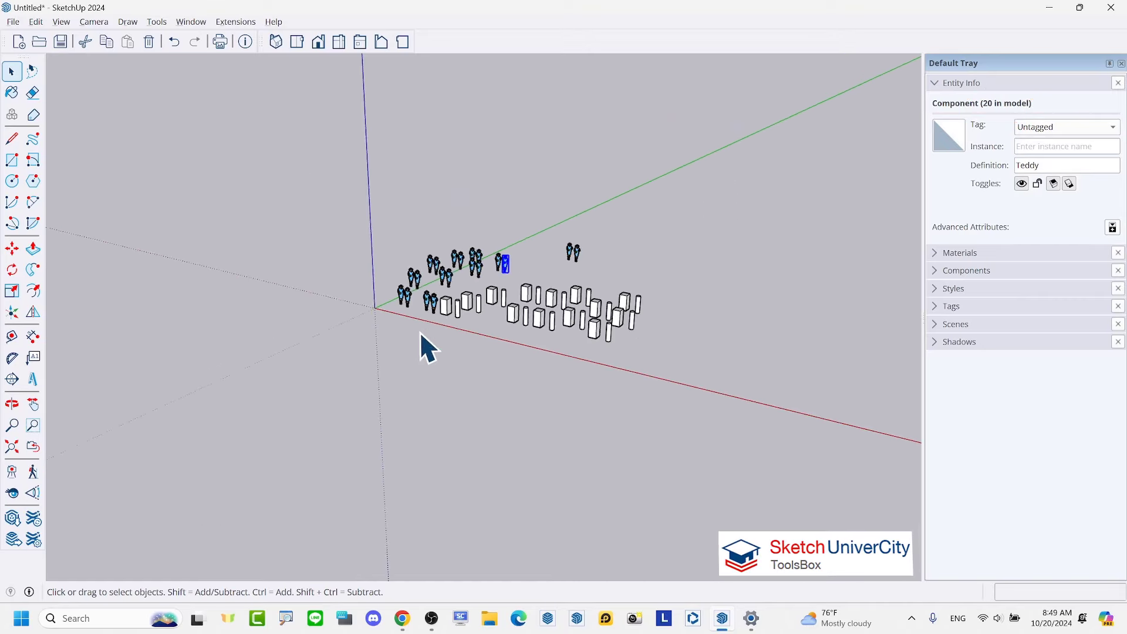
{"action": "scroll", "coordinate": [532, 257], "scroll_direction": "up", "scroll_amount": 2}
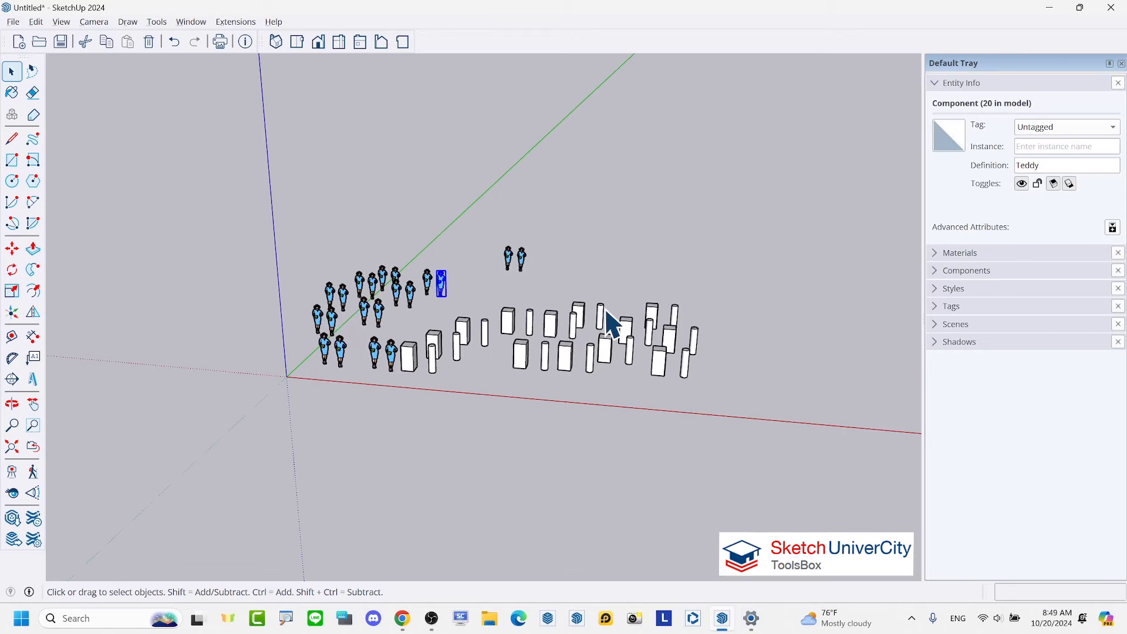
{"action": "scroll", "coordinate": [611, 318], "scroll_direction": "up", "scroll_amount": 1}
{"action": "scroll", "coordinate": [617, 323], "scroll_direction": "up", "scroll_amount": 2}
{"action": "scroll", "coordinate": [610, 347], "scroll_direction": "up", "scroll_amount": 1}
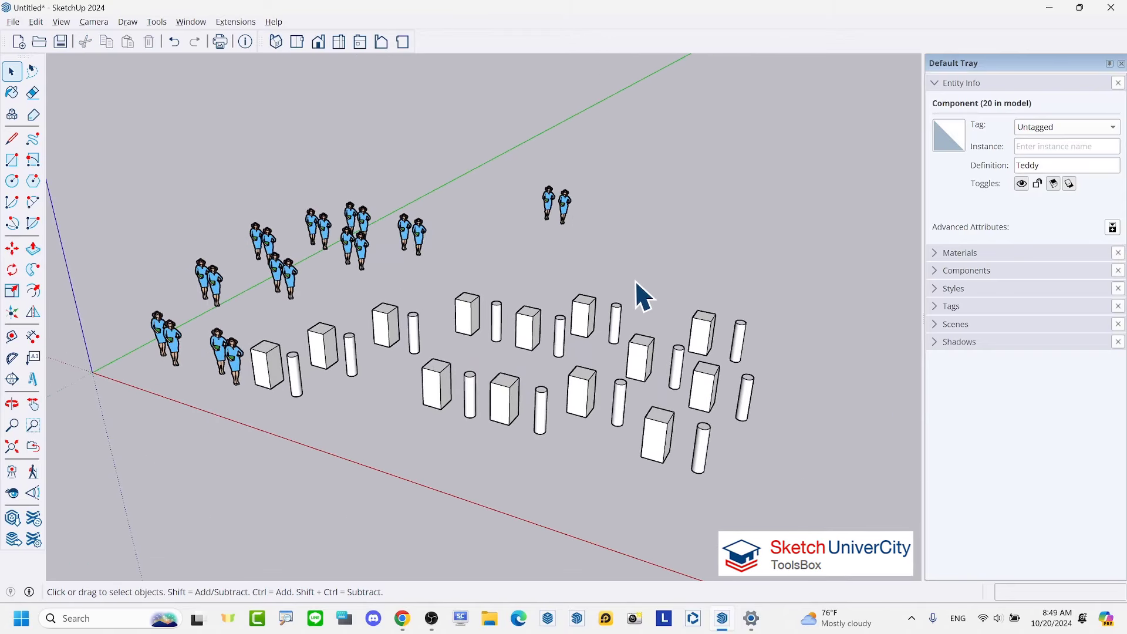
{"action": "left_click", "coordinate": [636, 280]}
{"action": "middle_click_drag", "start_coordinate": [636, 280], "coordinate": [590, 411]}
{"action": "scroll", "coordinate": [516, 394], "scroll_direction": "up", "scroll_amount": 1}
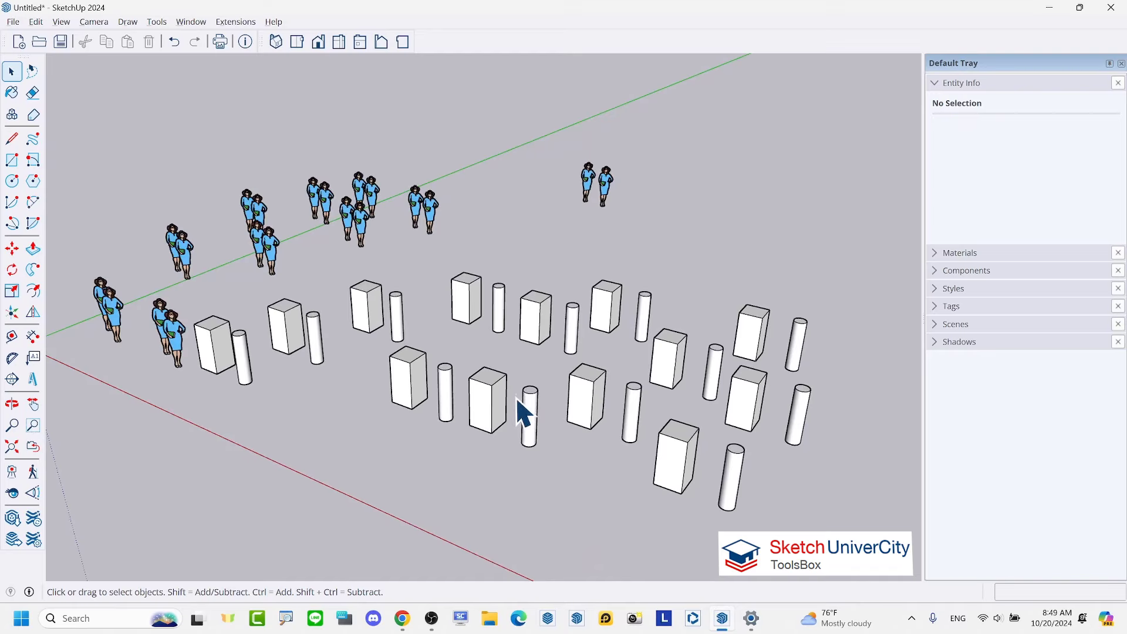
{"action": "scroll", "coordinate": [687, 280], "scroll_direction": "down", "scroll_amount": 2}
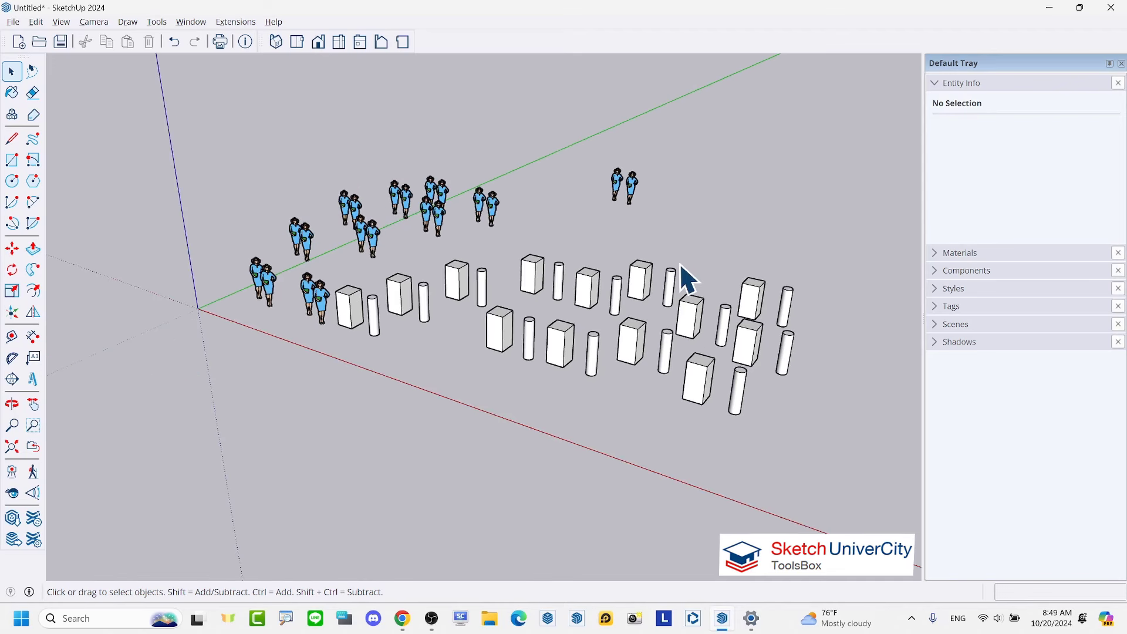
{"action": "scroll", "coordinate": [634, 251], "scroll_direction": "up", "scroll_amount": 1}
{"action": "scroll", "coordinate": [642, 147], "scroll_direction": "up", "scroll_amount": 1}
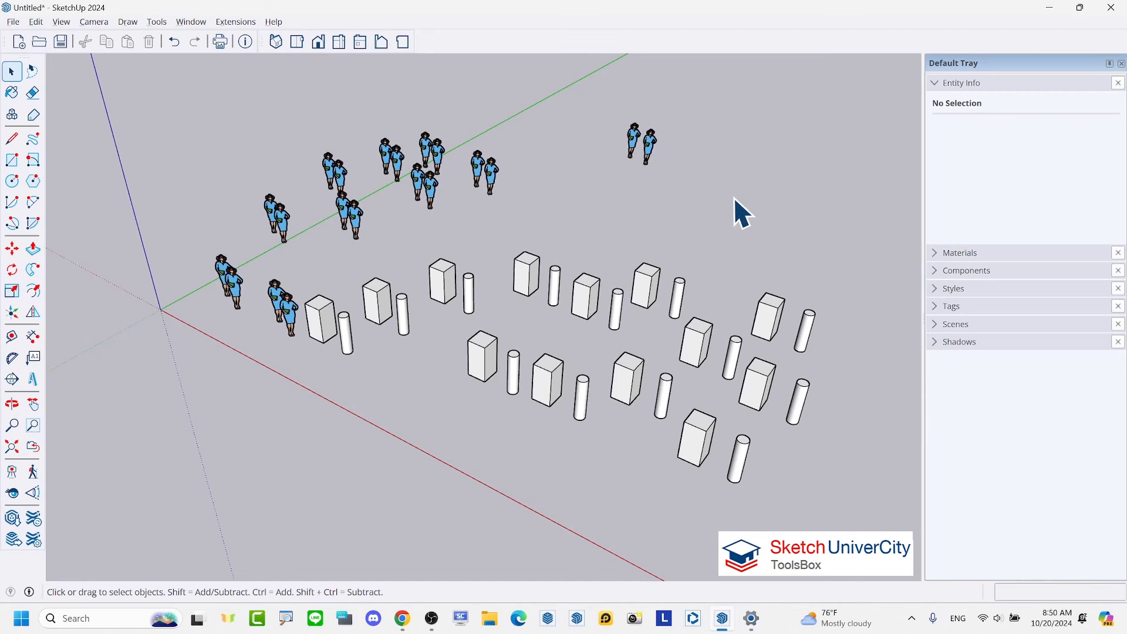
{"action": "scroll", "coordinate": [740, 199], "scroll_direction": "up", "scroll_amount": 1}
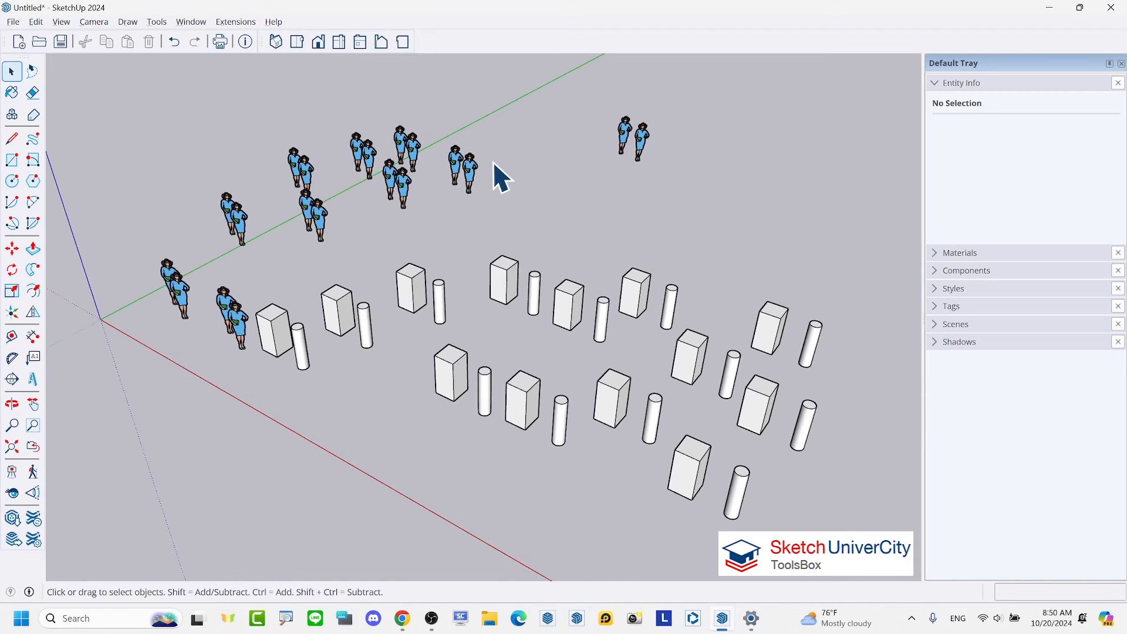